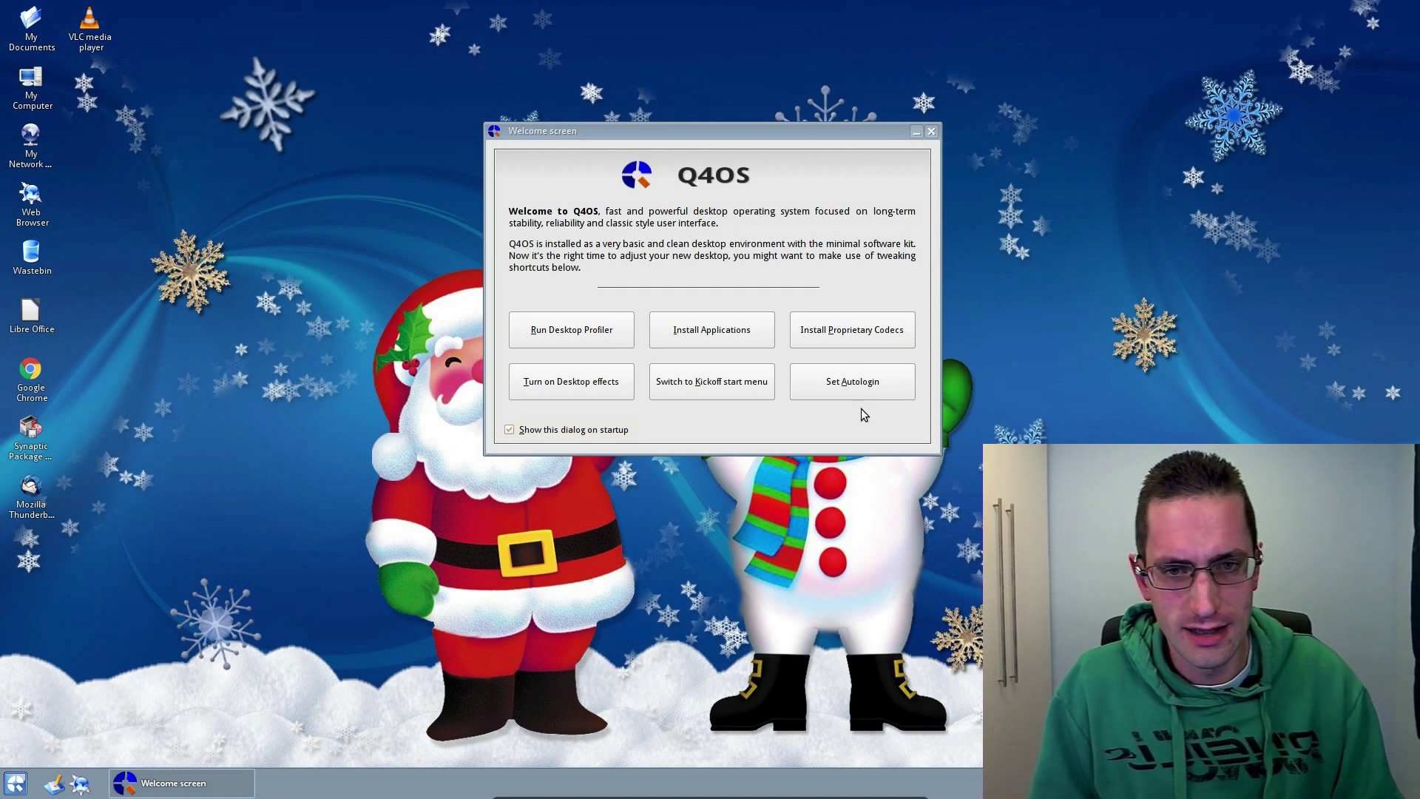
Step: Minimize the Q4OS welcome screen so only the Trinity desktop shows
click(915, 132)
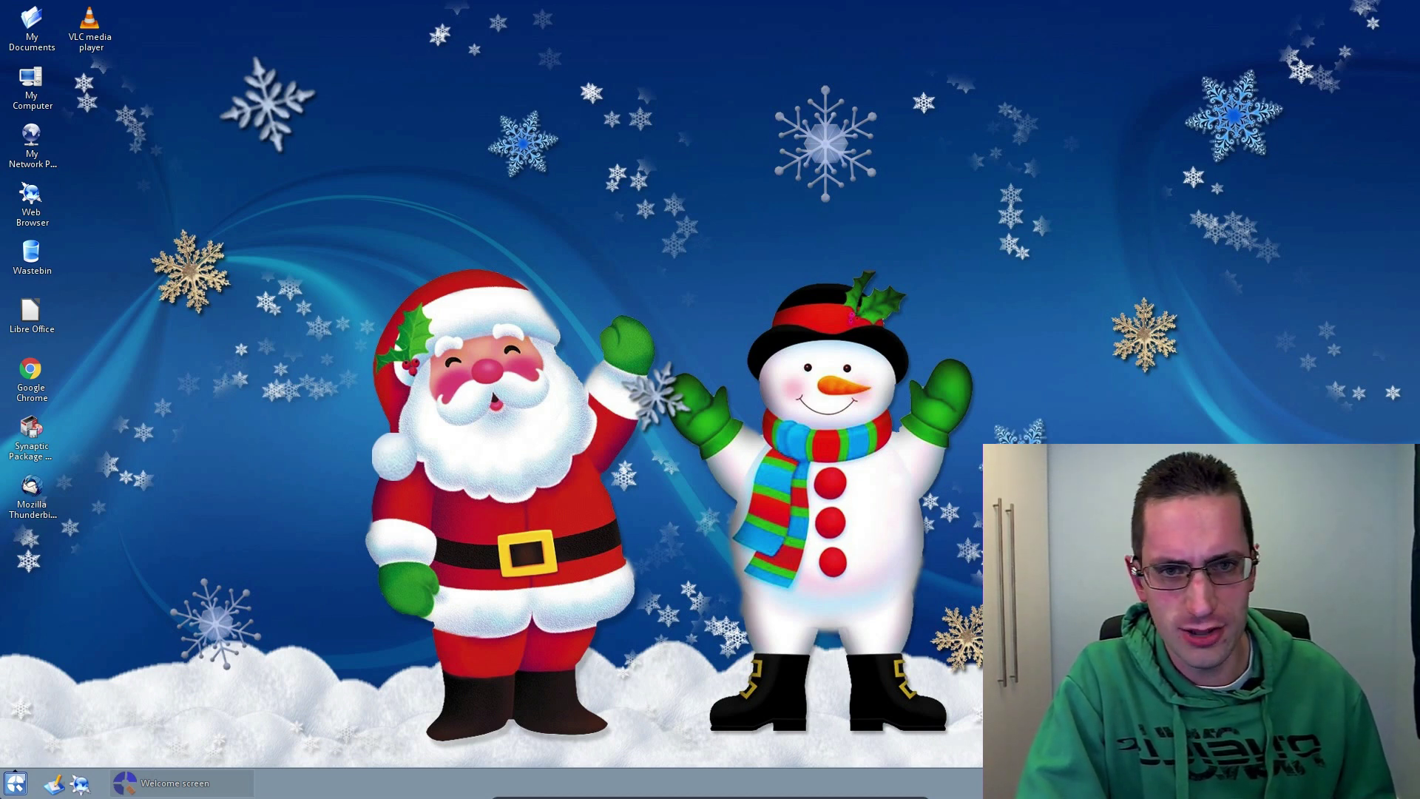
Step: Browse the start menu's Programs, Accessories and Graphics lists, then close and reopen the menu
click(16, 784)
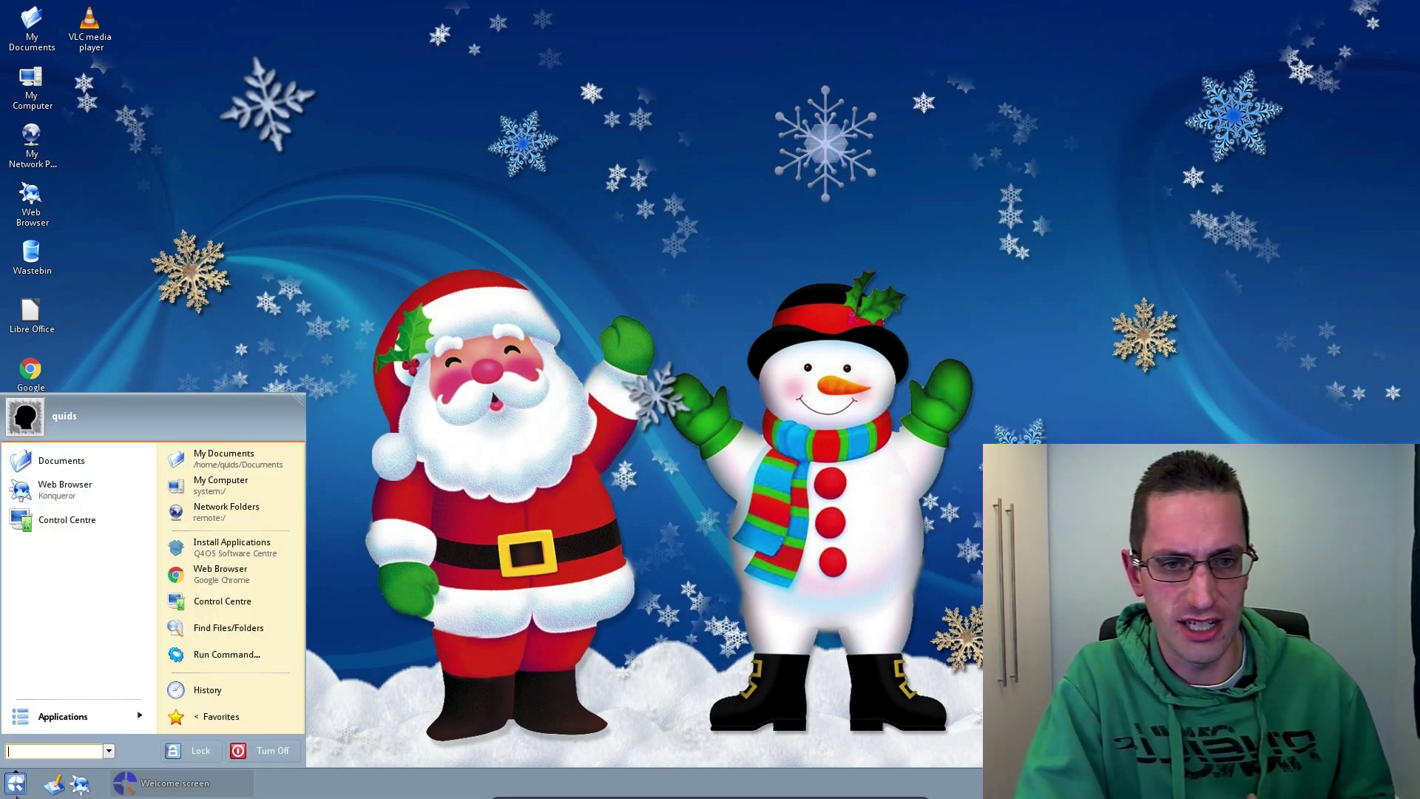
click(108, 727)
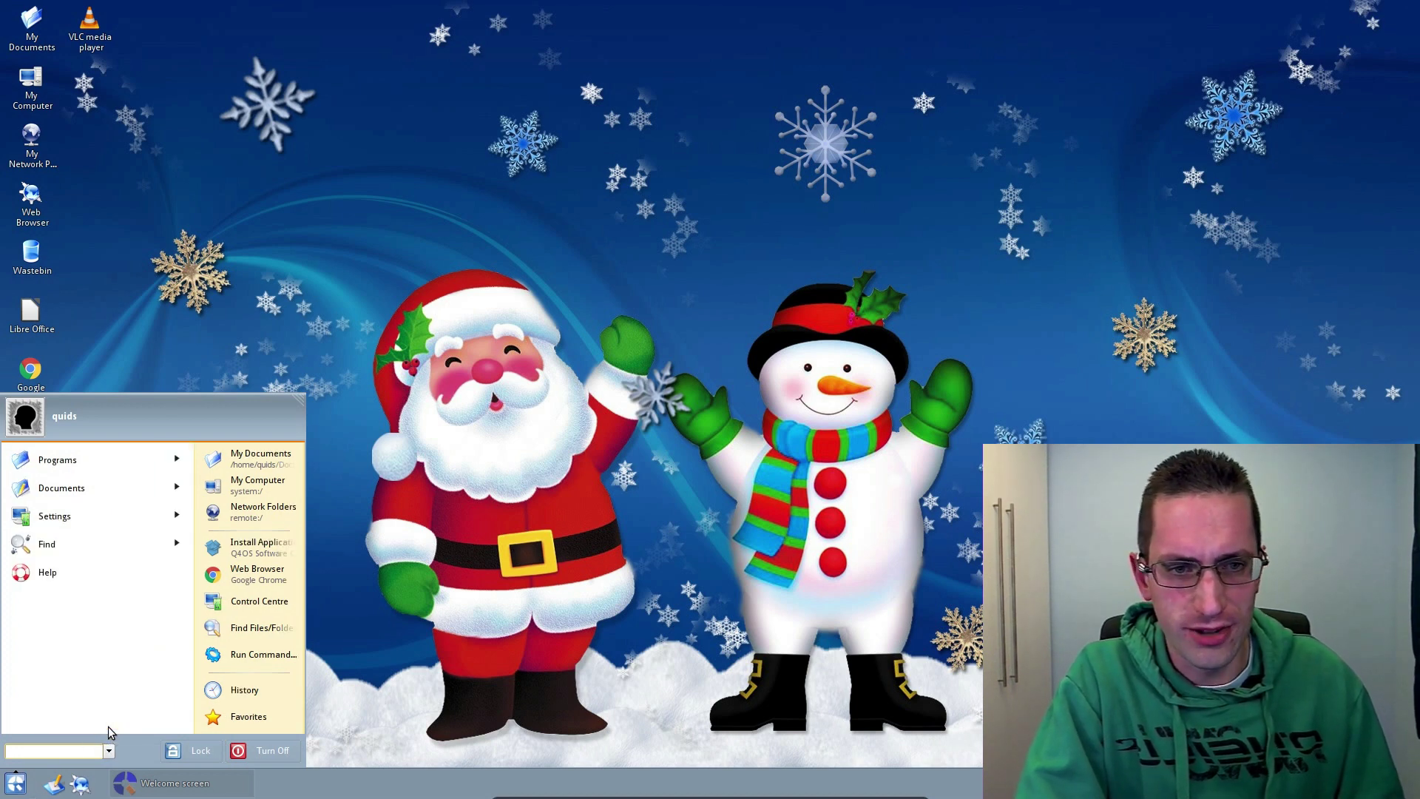
click(158, 470)
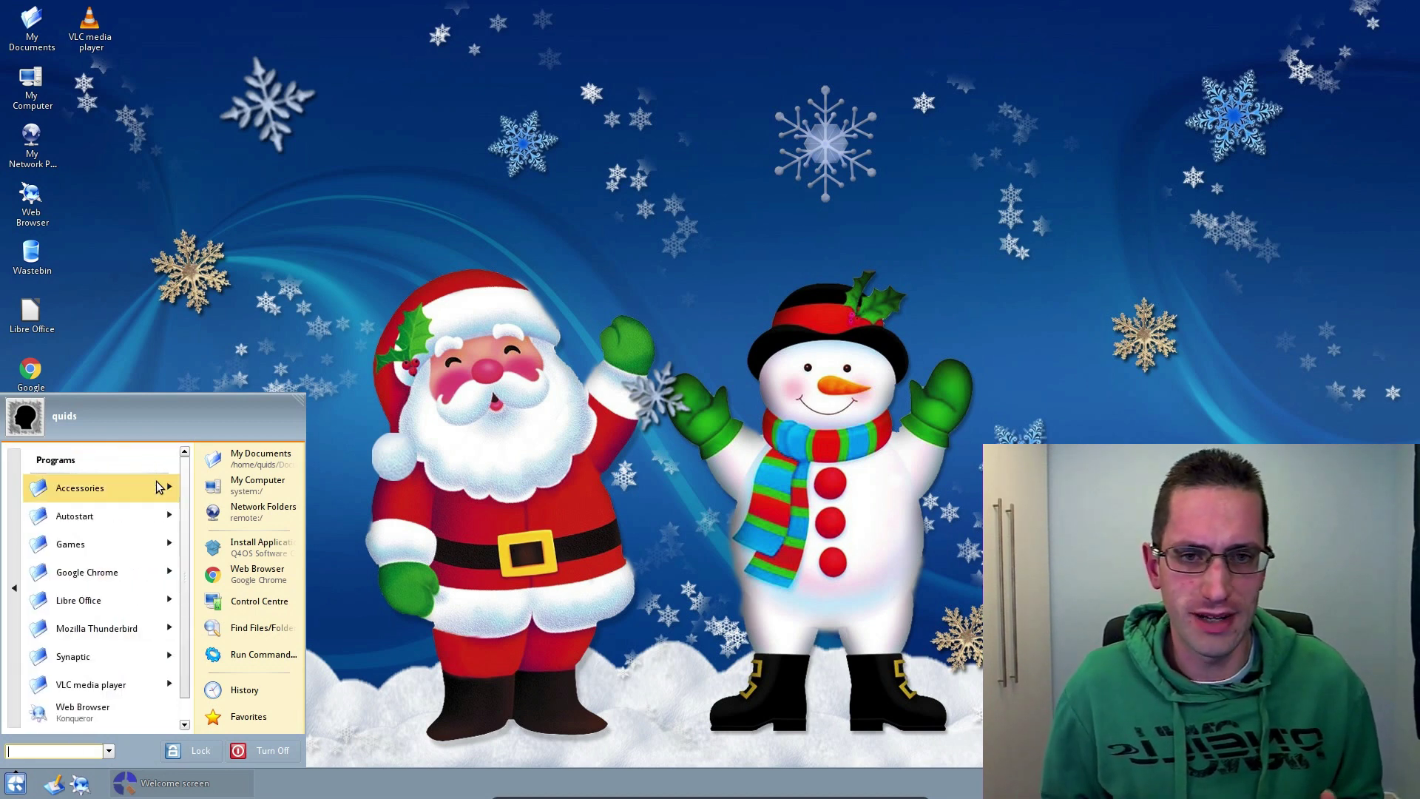
click(155, 496)
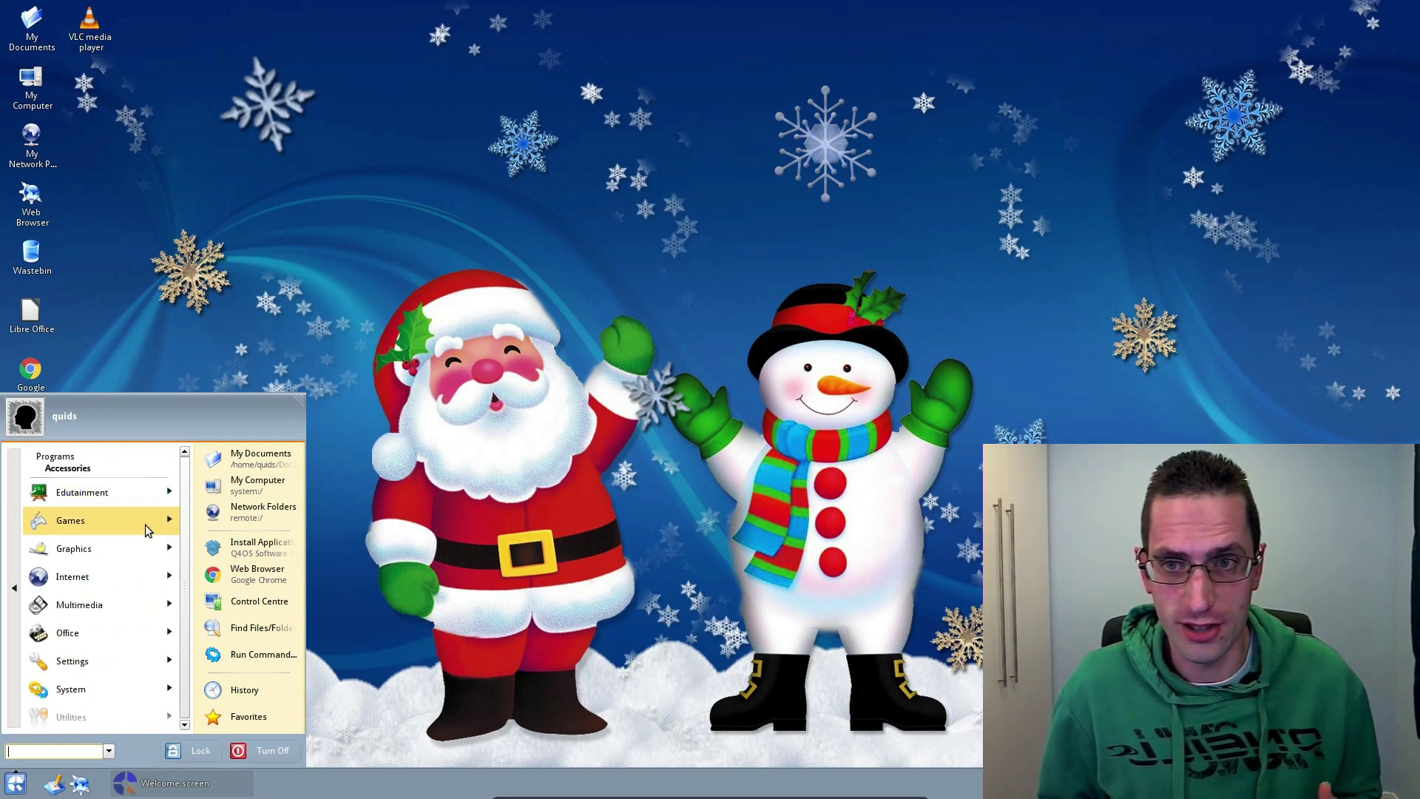
click(144, 537)
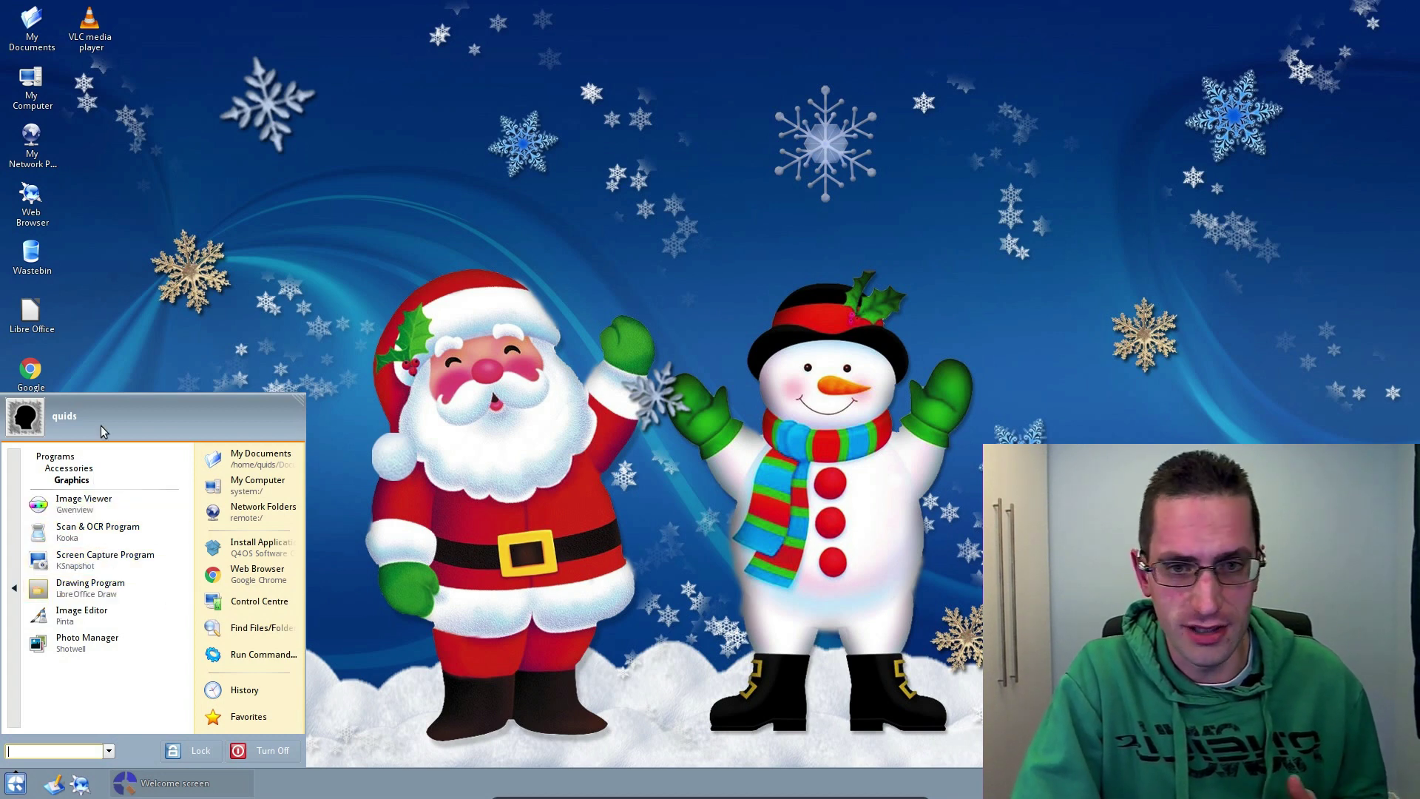
drag(312, 393, 305, 393)
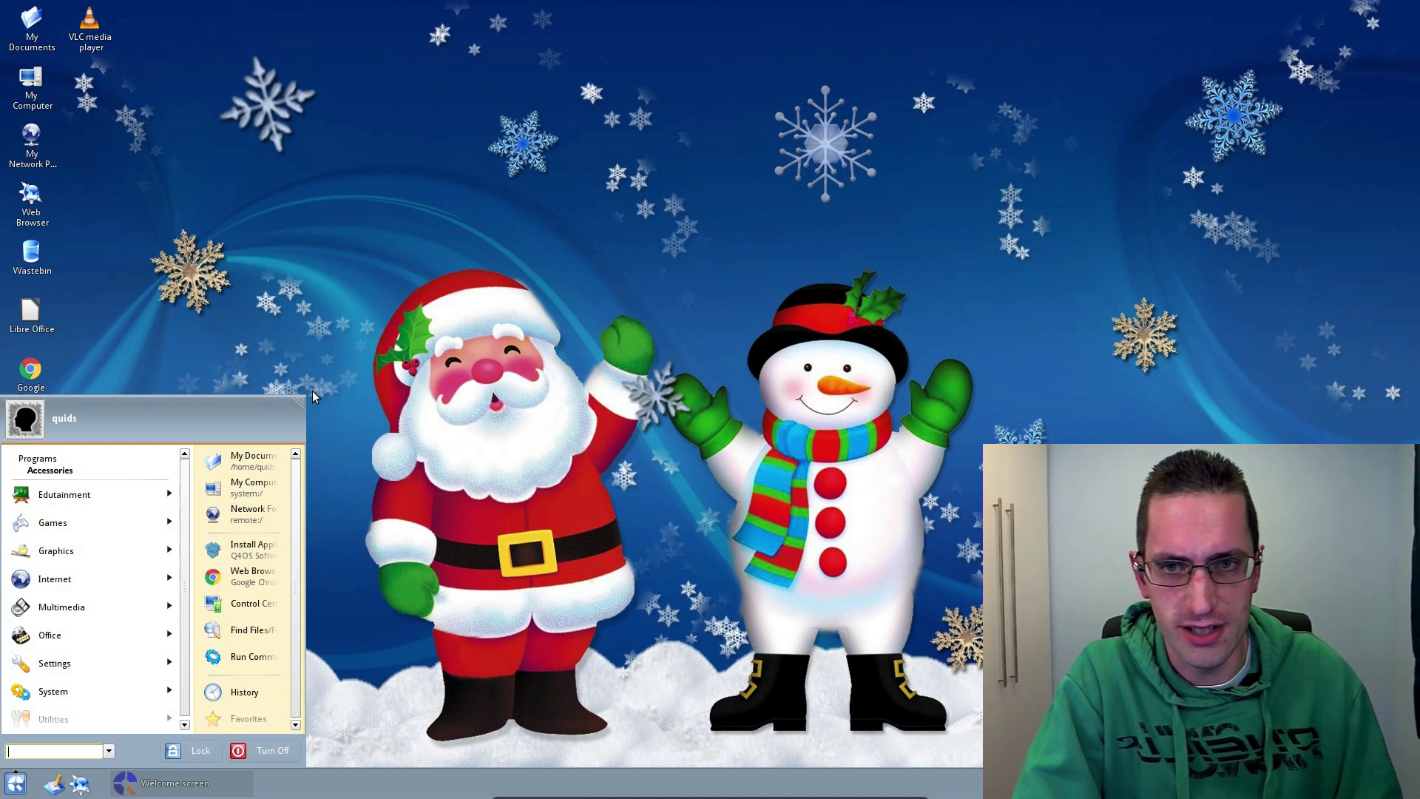
click(312, 390)
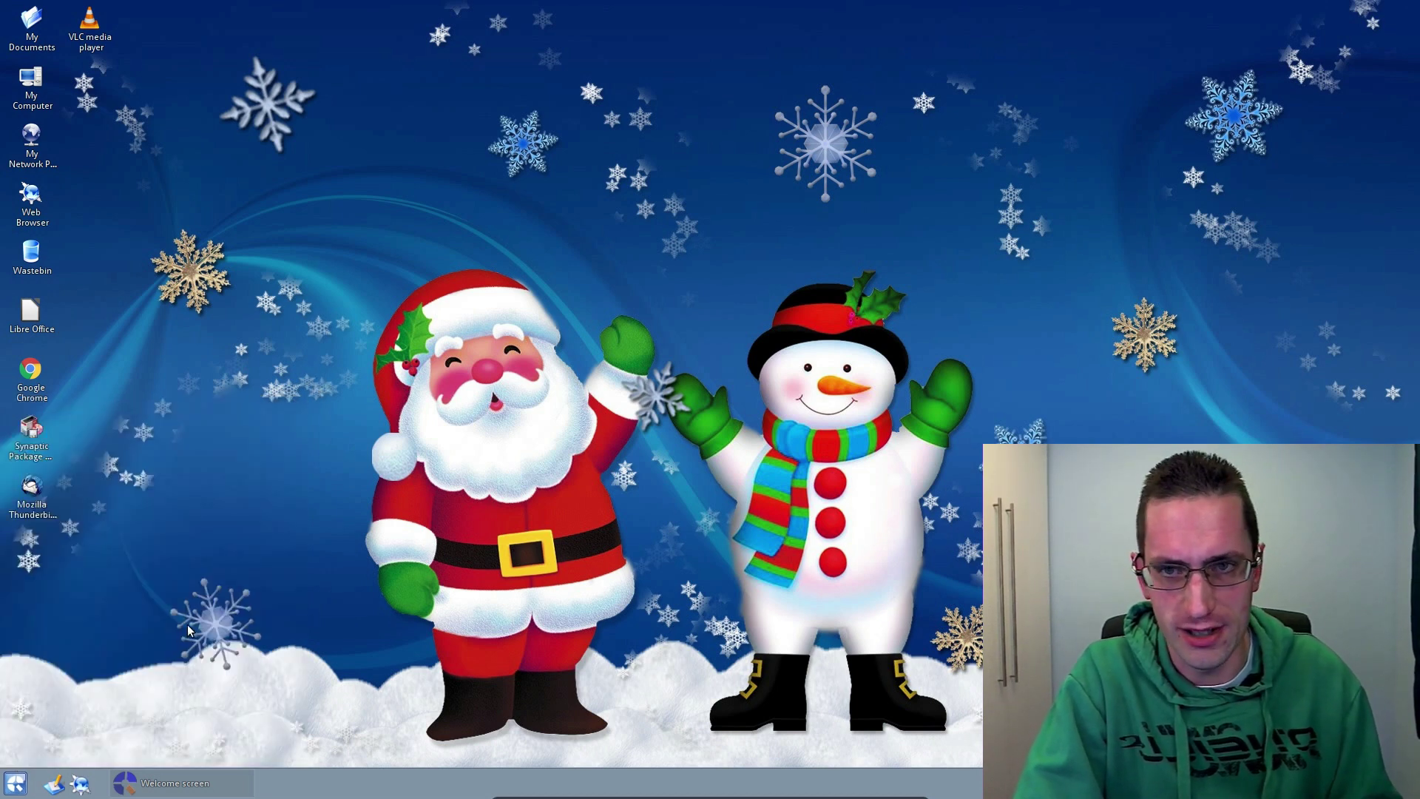
click(23, 785)
Step: Launch Konsole from a 'te' menu search and run free -m, showing 3963 MB total memory
text(ter)
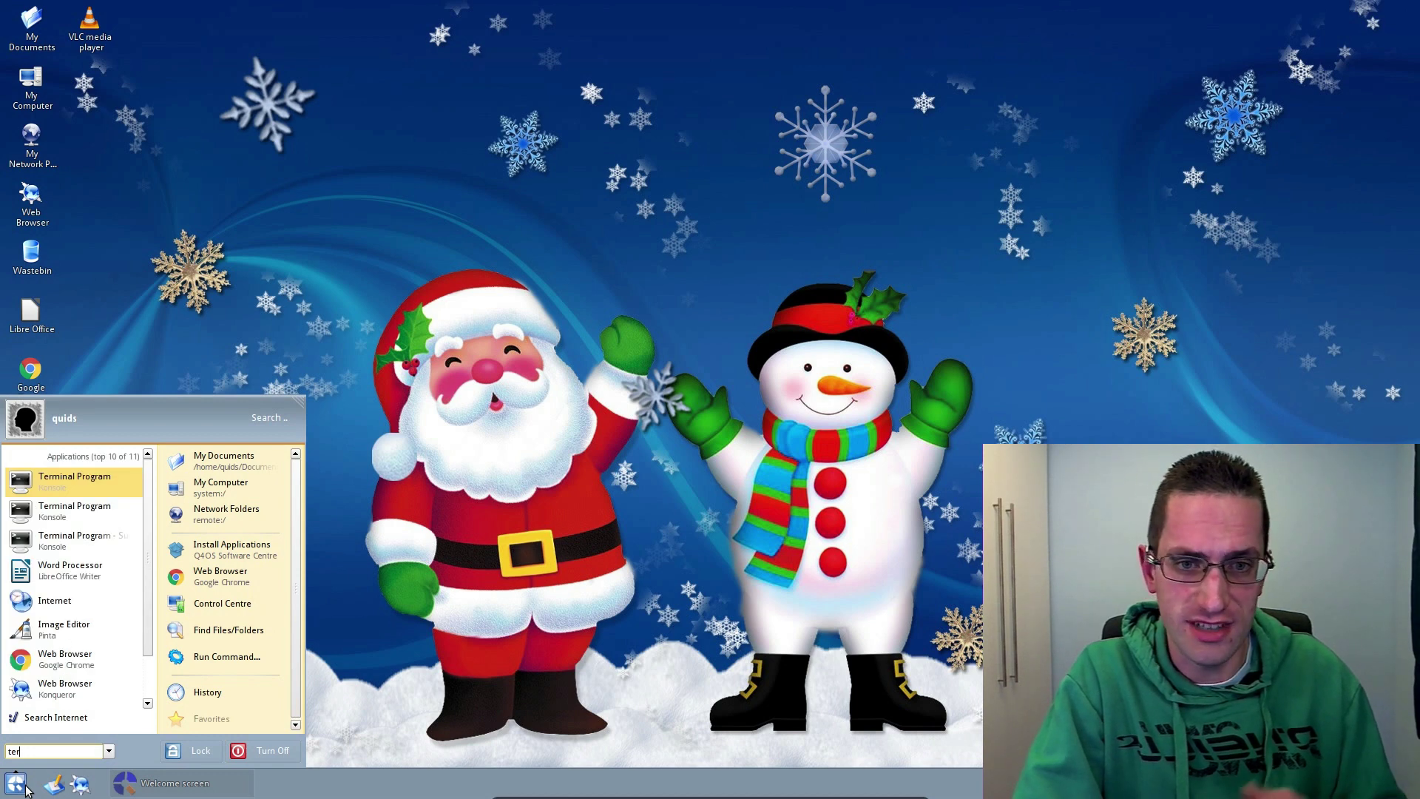
key(Return)
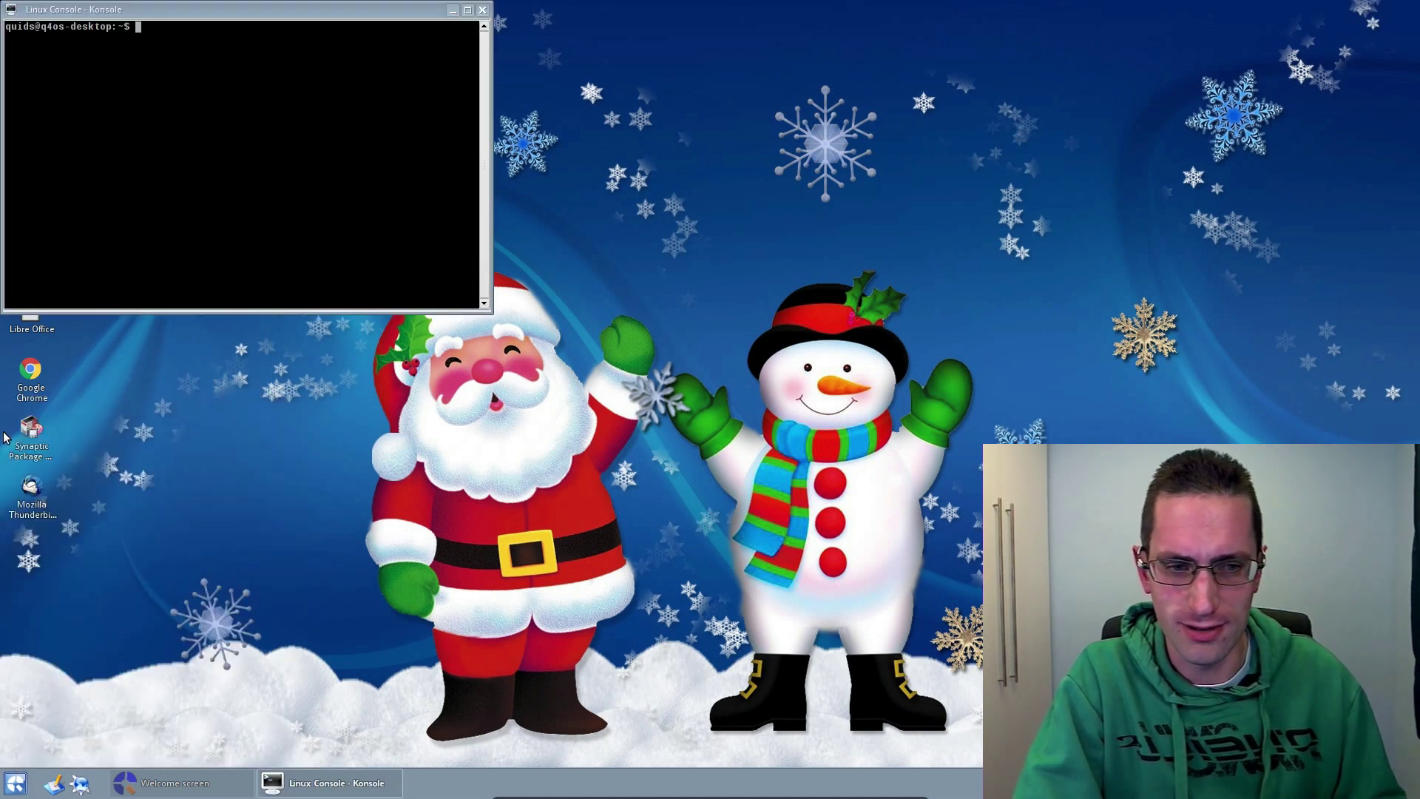
text(free -m)
key(Return)
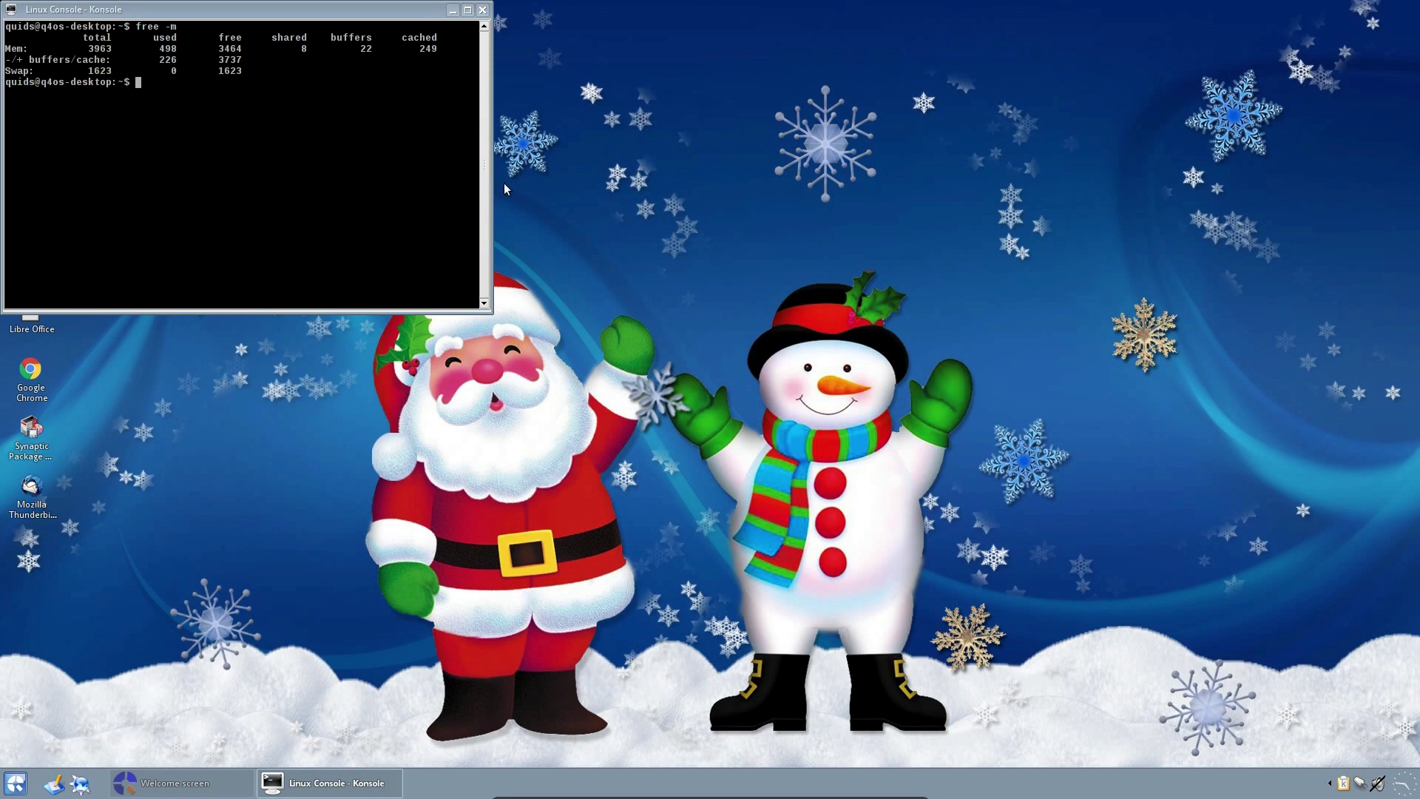
Step: Close the terminal and restore the minimized Q4OS welcome screen from the taskbar
click(483, 11)
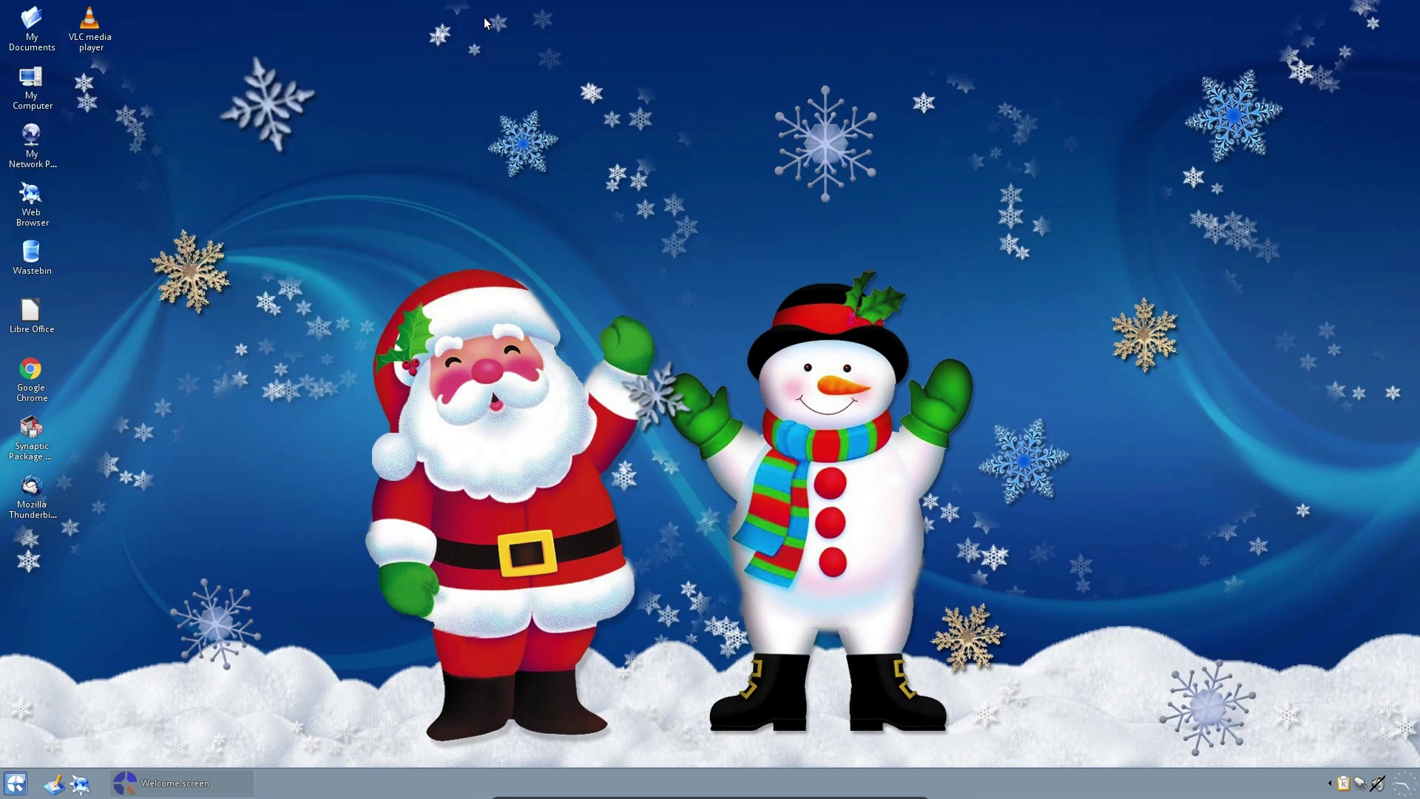
click(16, 783)
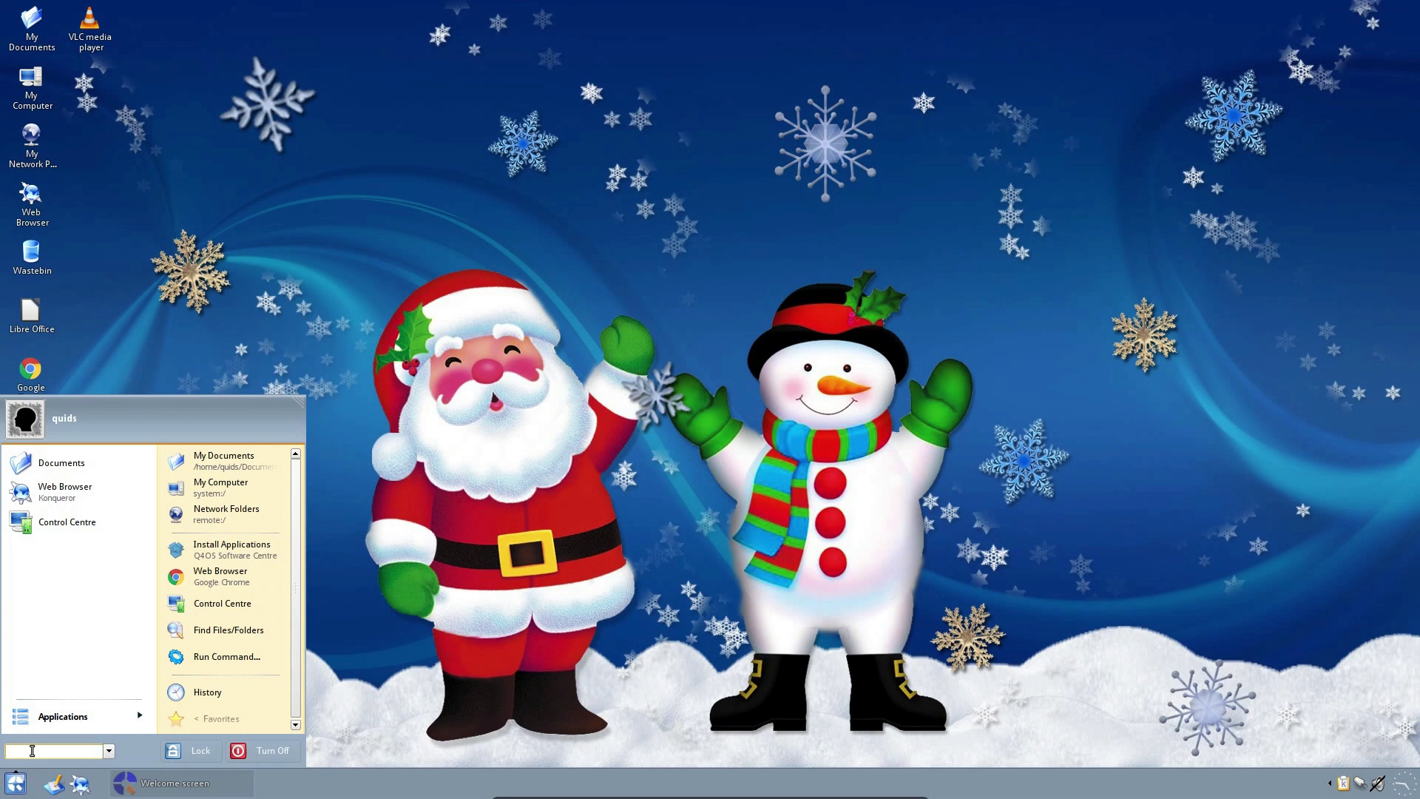
click(316, 384)
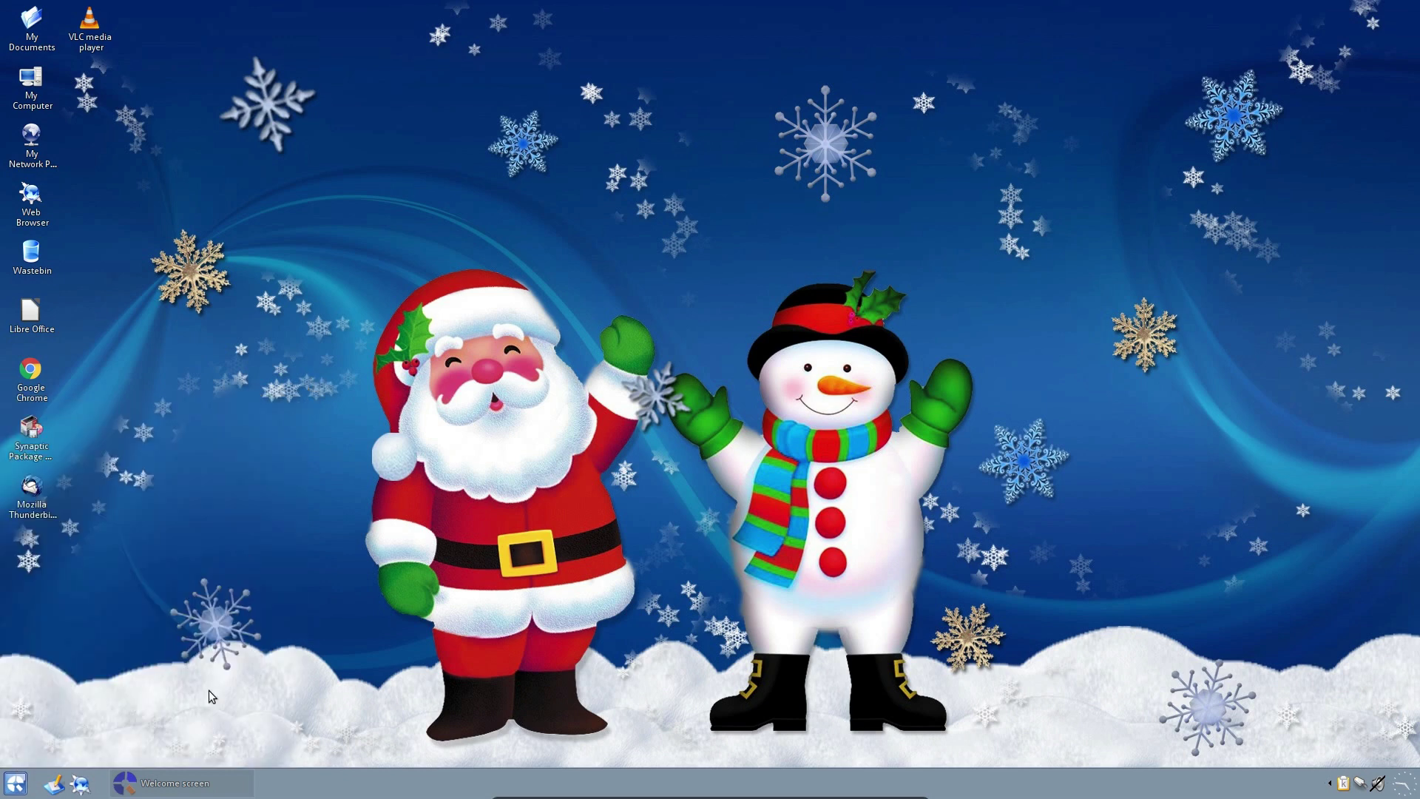
click(194, 784)
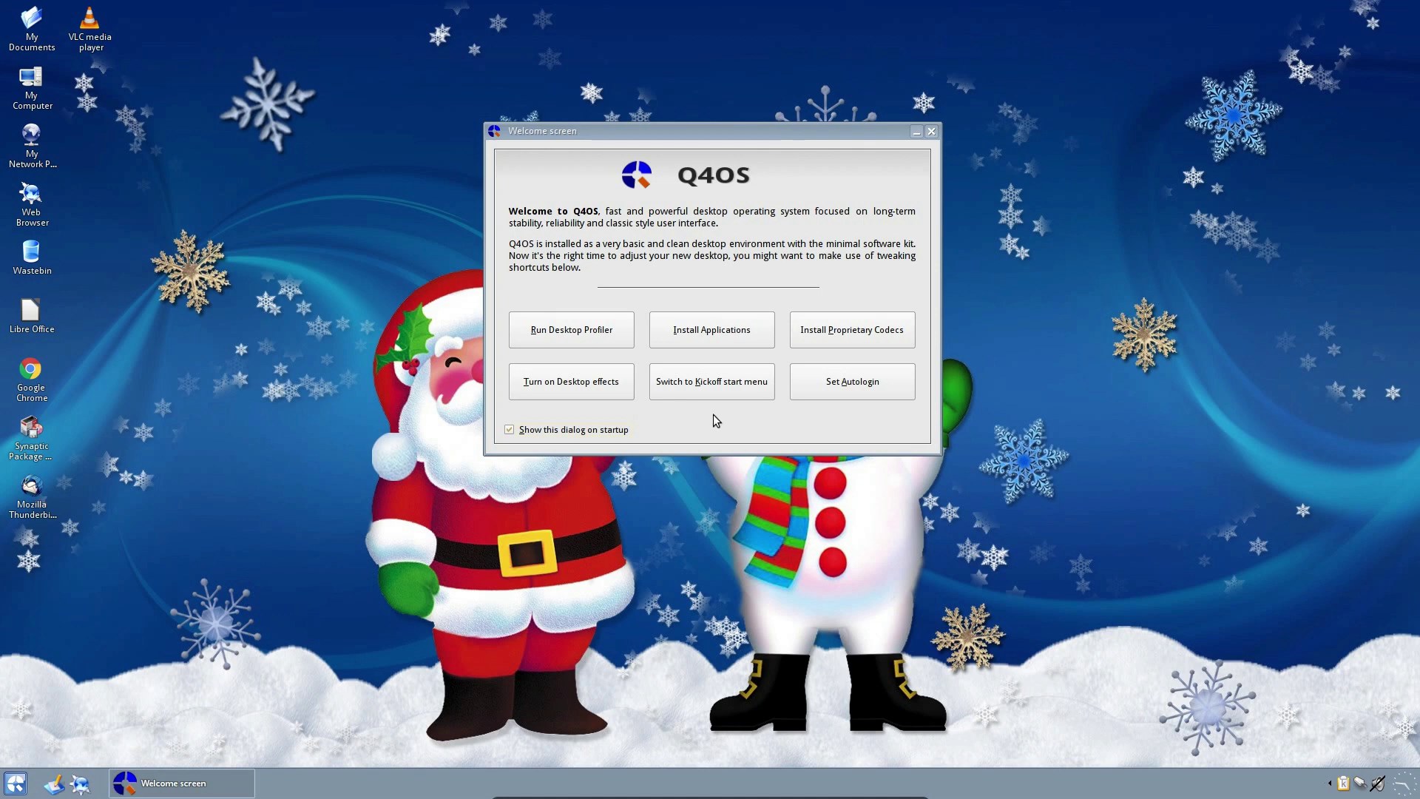
Step: Switch the start menu to the KickOff style, then close the new menu
click(716, 389)
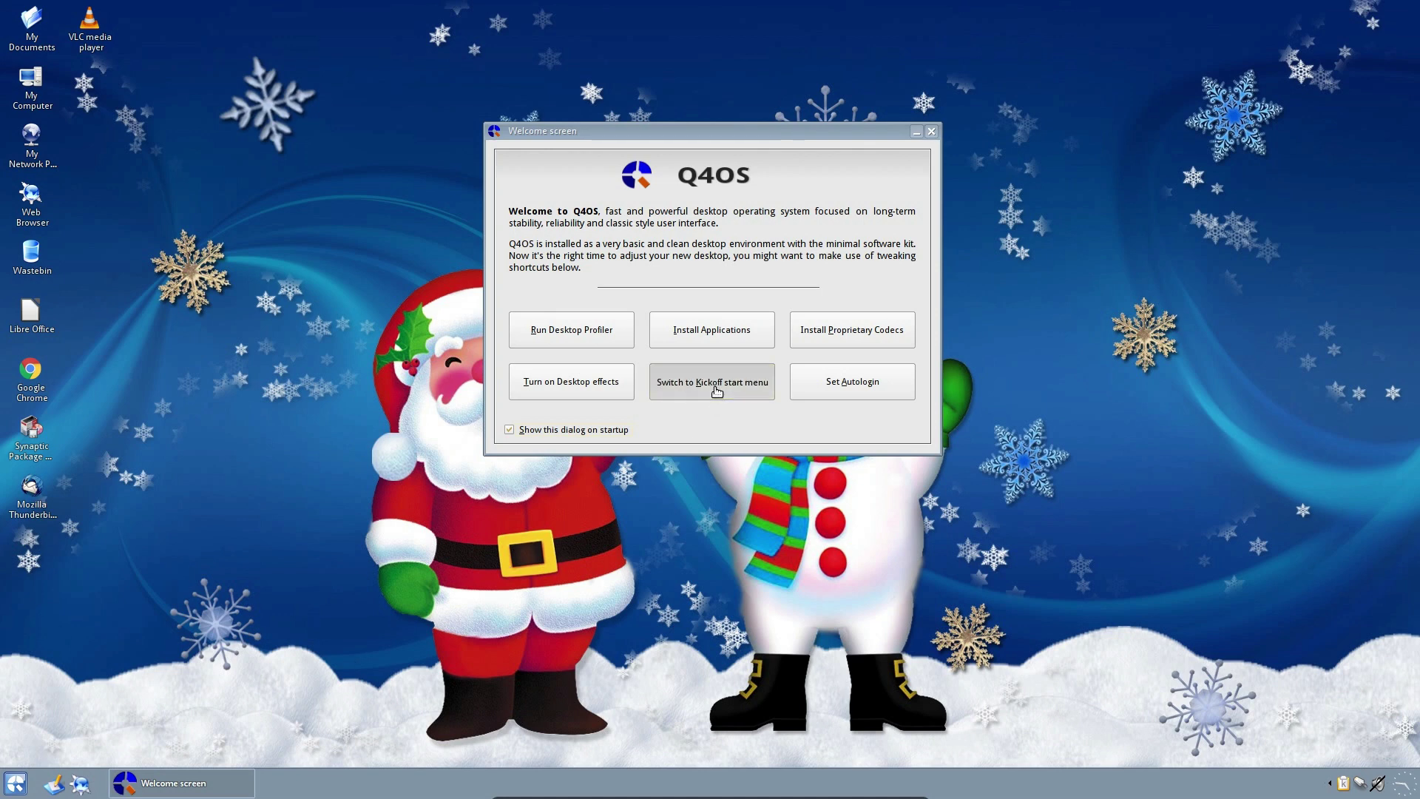
click(617, 290)
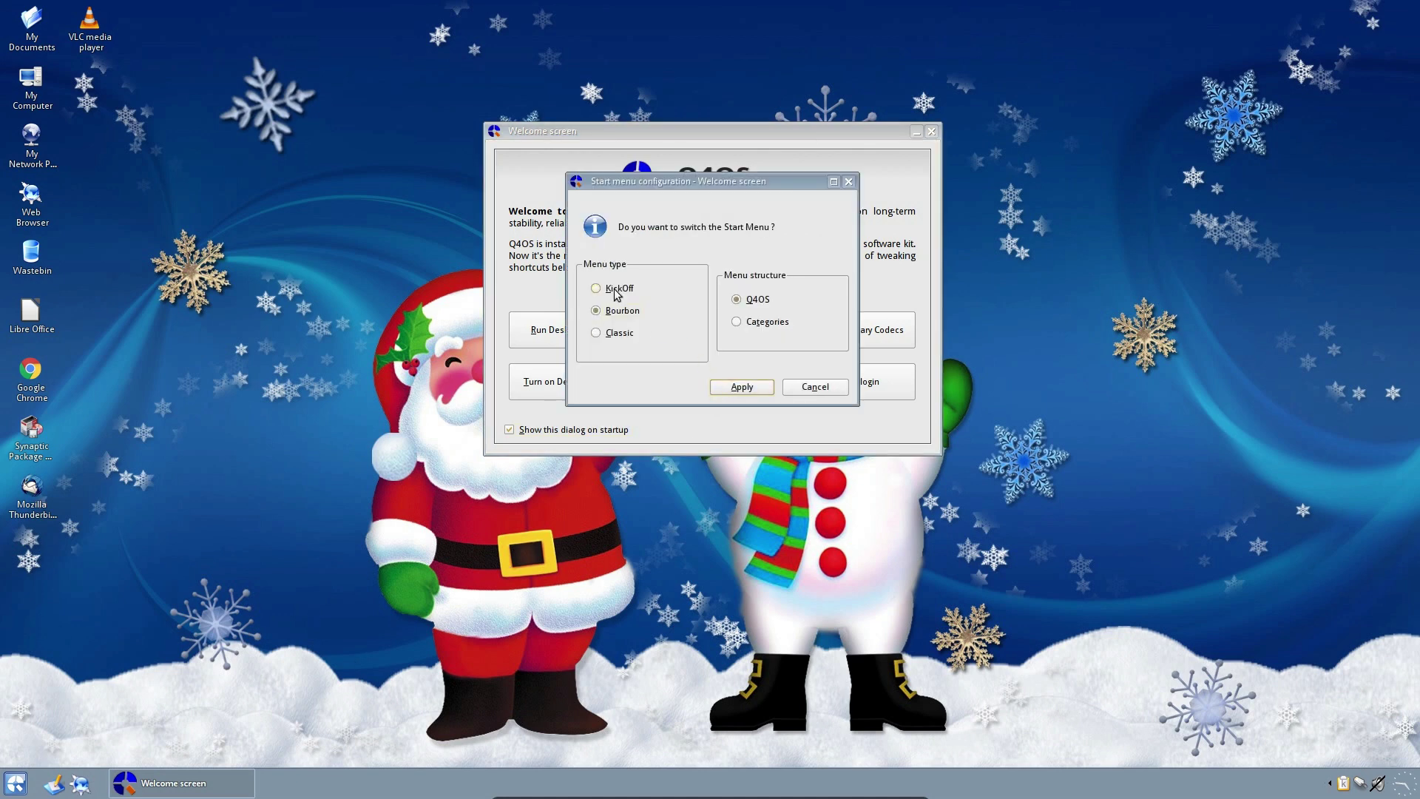
click(741, 386)
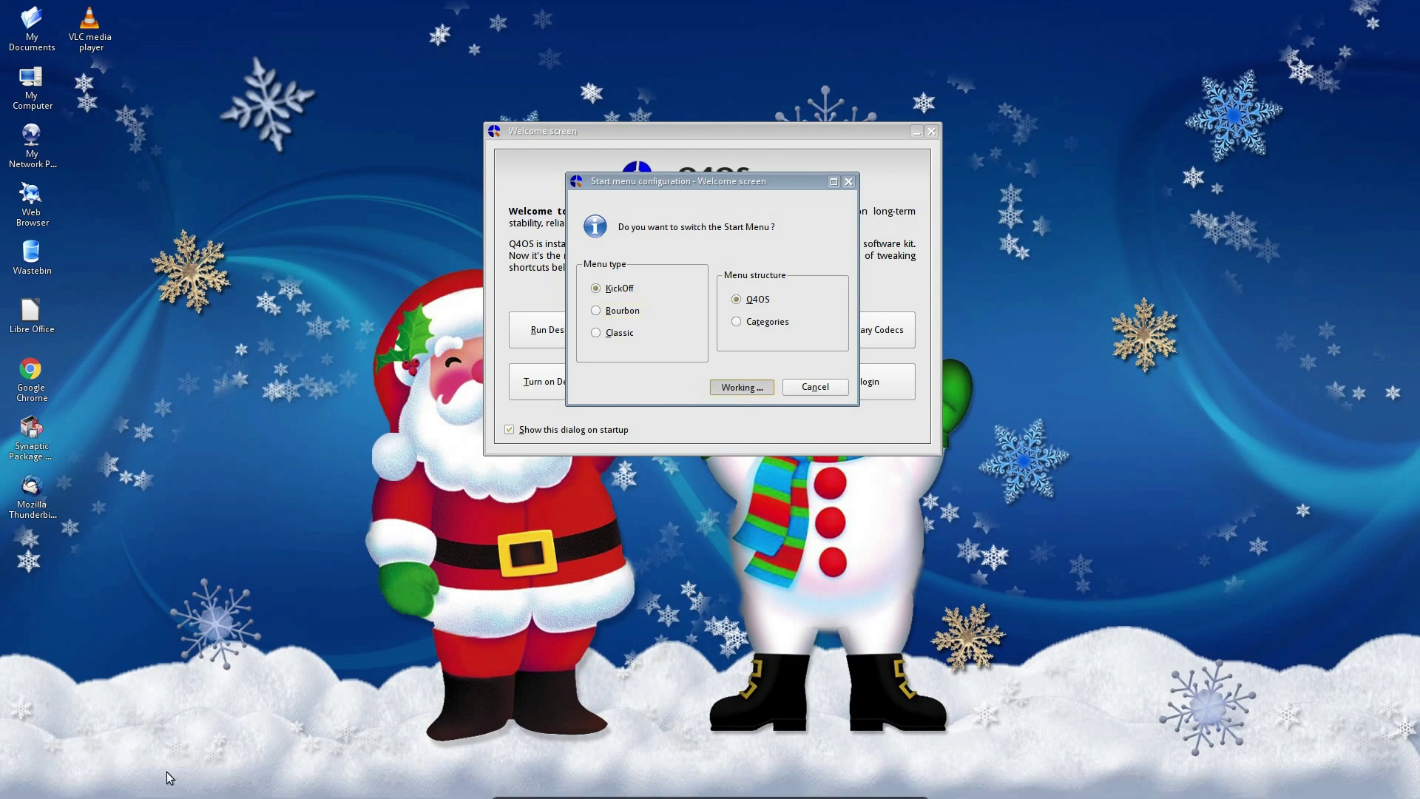
click(15, 784)
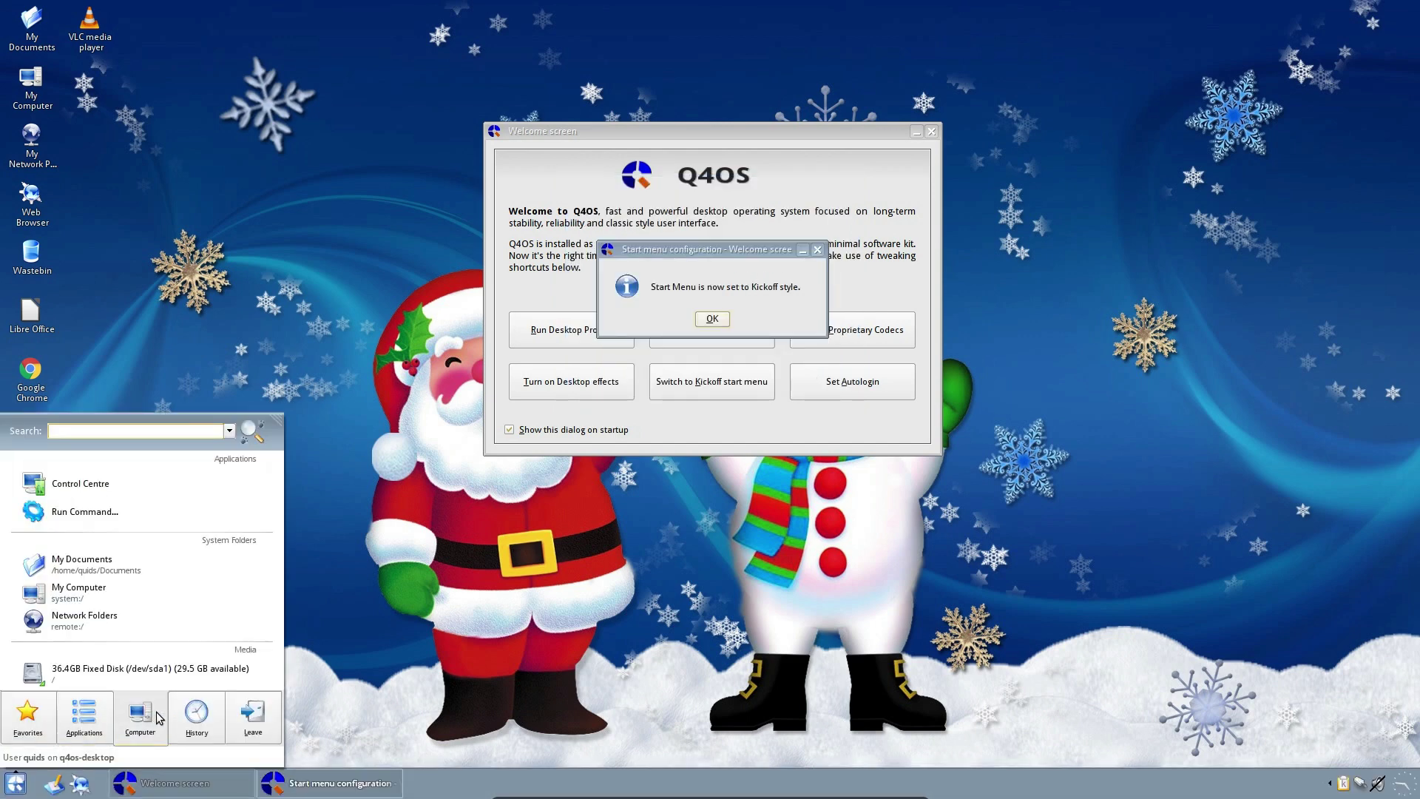
mouse_move(196, 716)
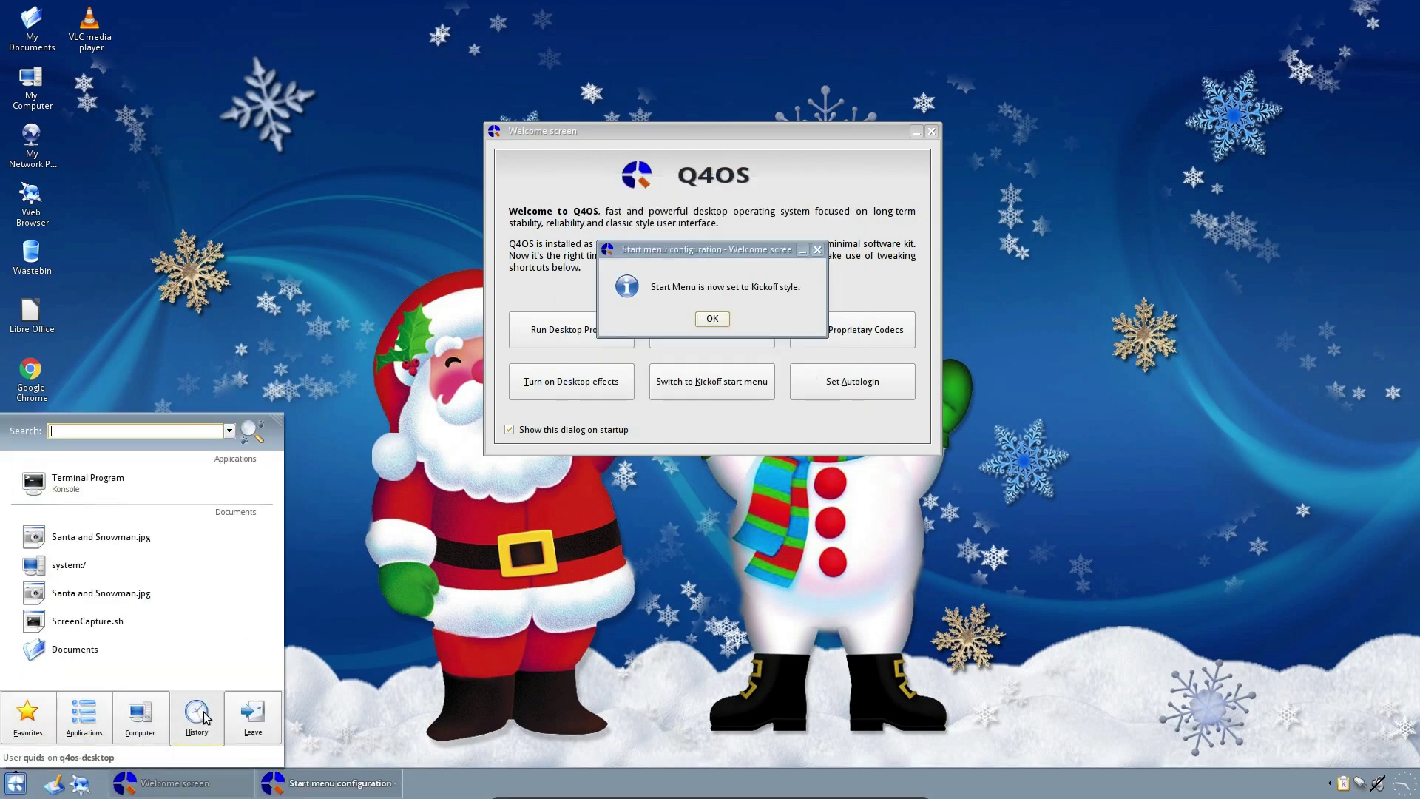
click(394, 630)
Step: Apply the Classic start menu style and look through its Programs and Settings entries
click(712, 319)
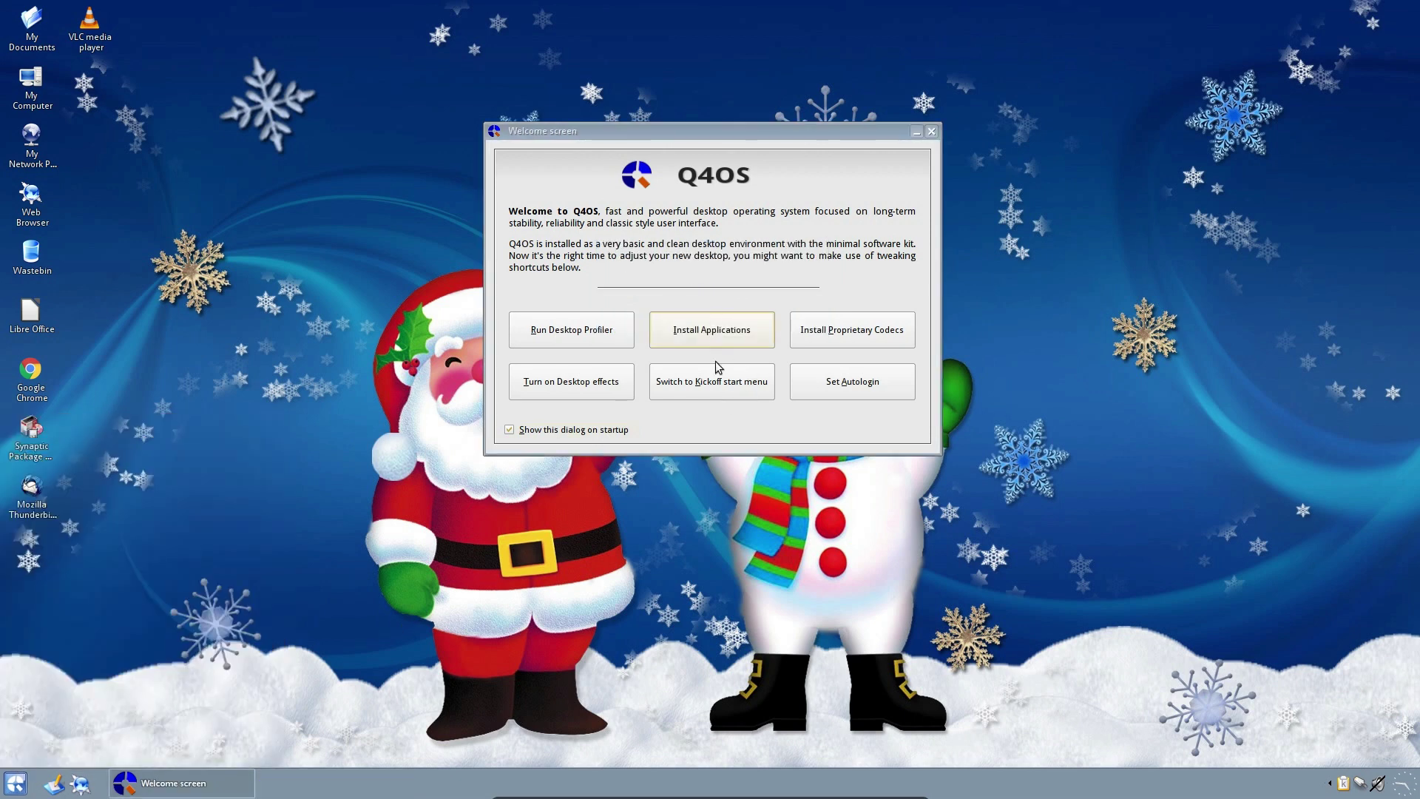
click(715, 381)
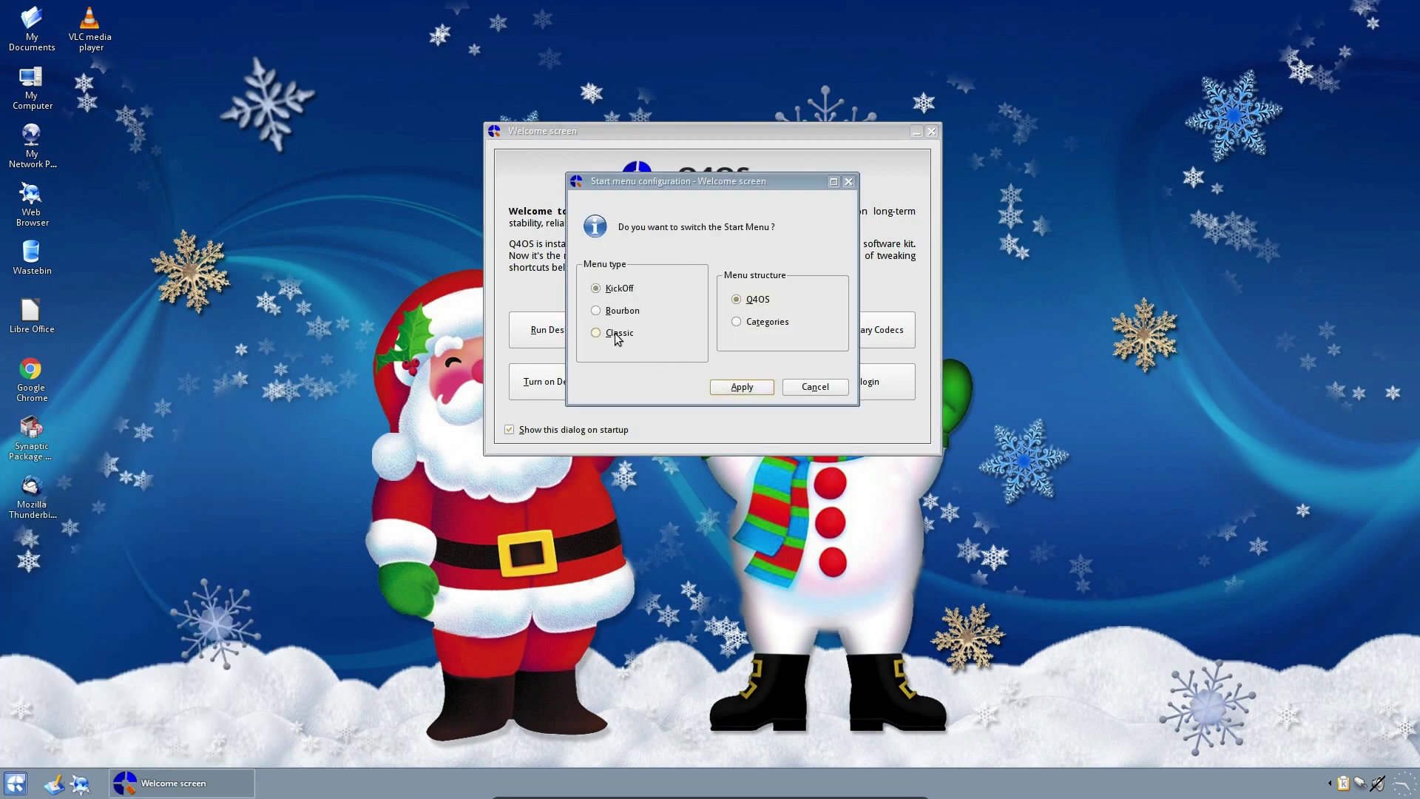
click(619, 332)
click(742, 387)
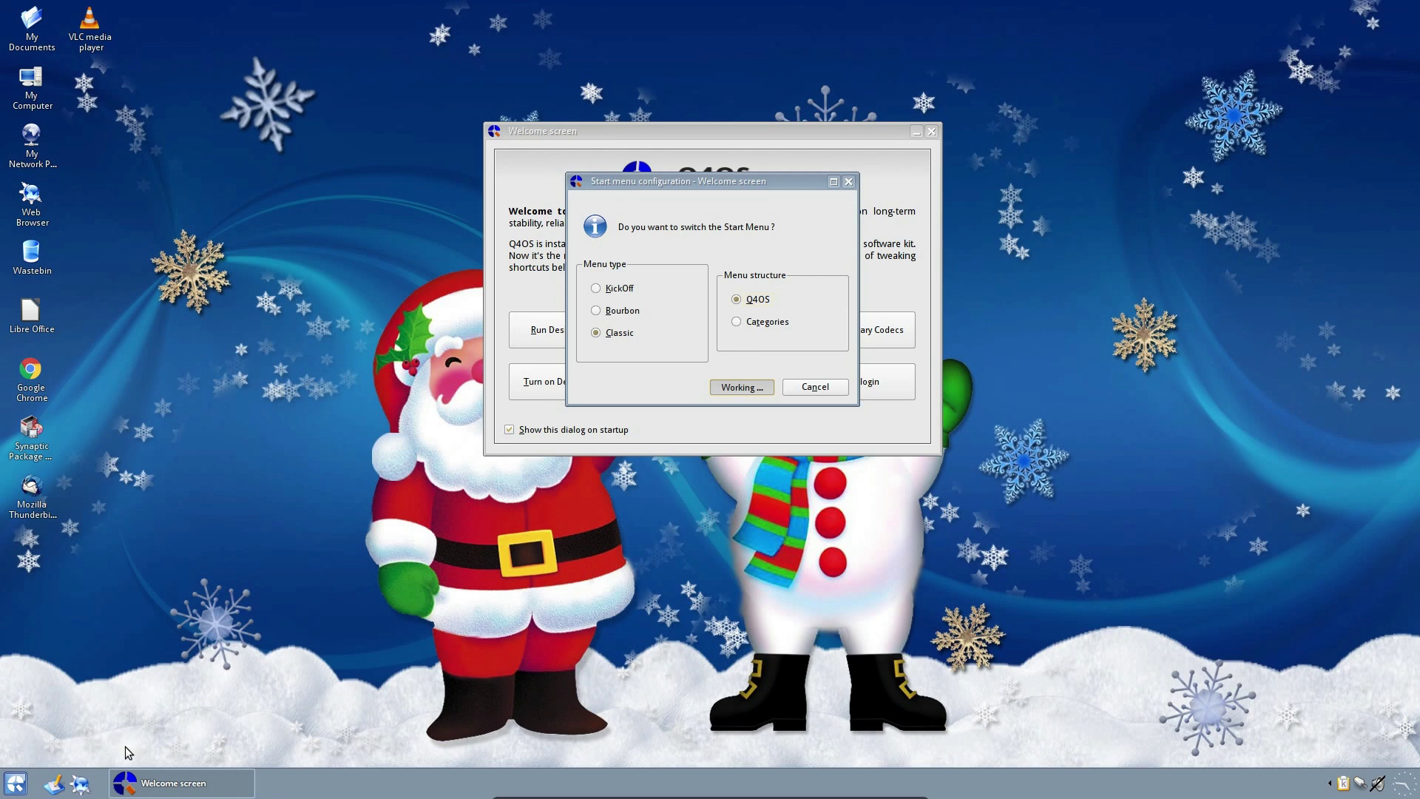
click(14, 782)
mouse_move(65, 602)
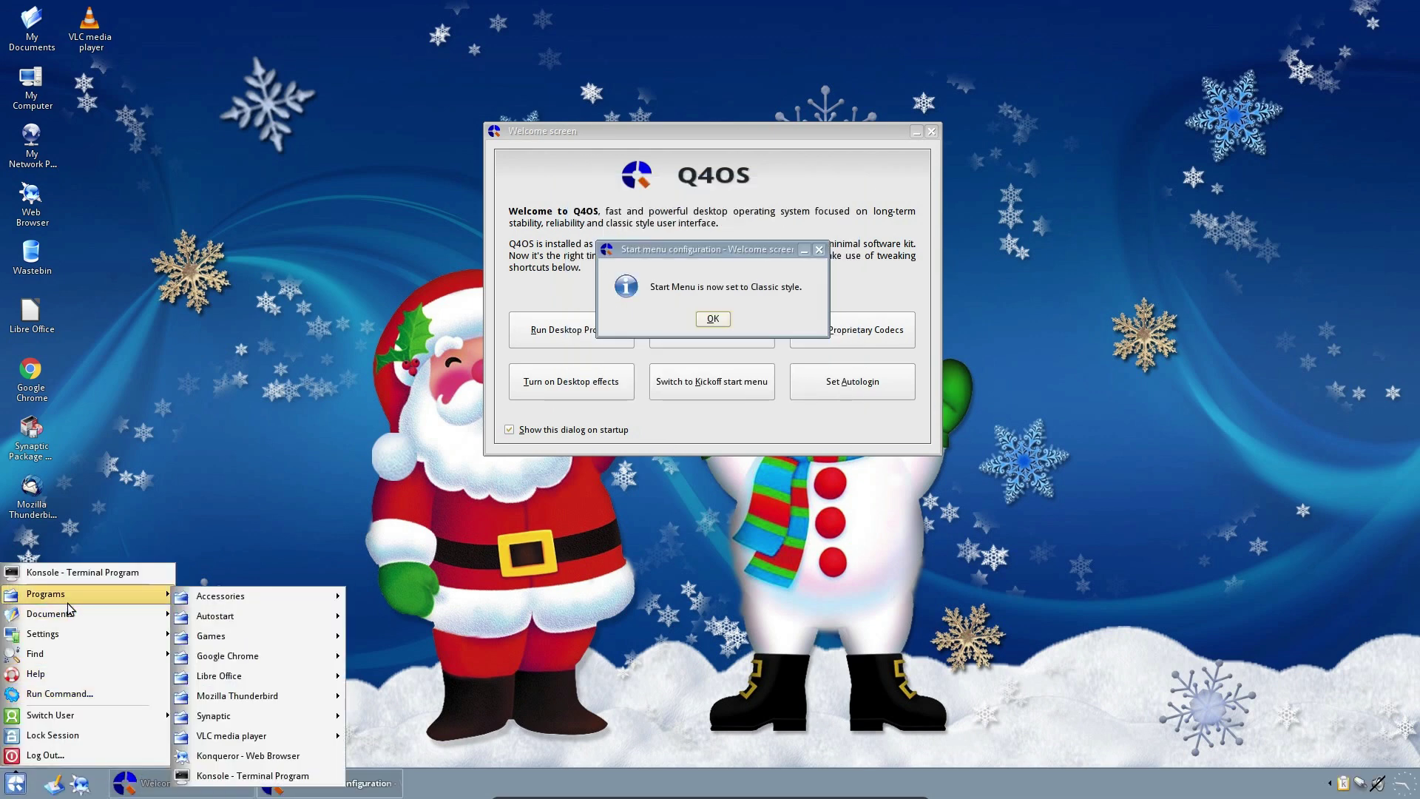
mouse_move(69, 640)
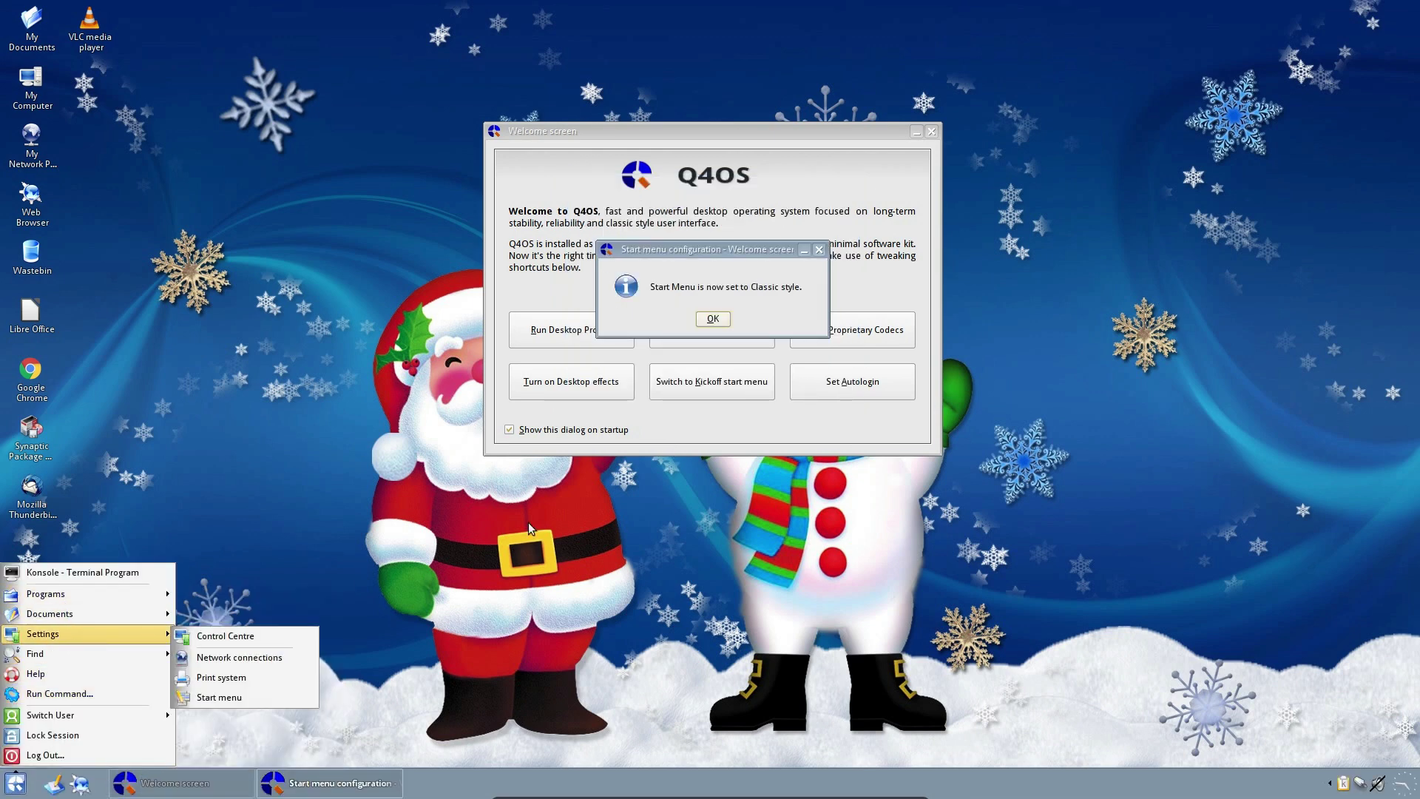
click(734, 321)
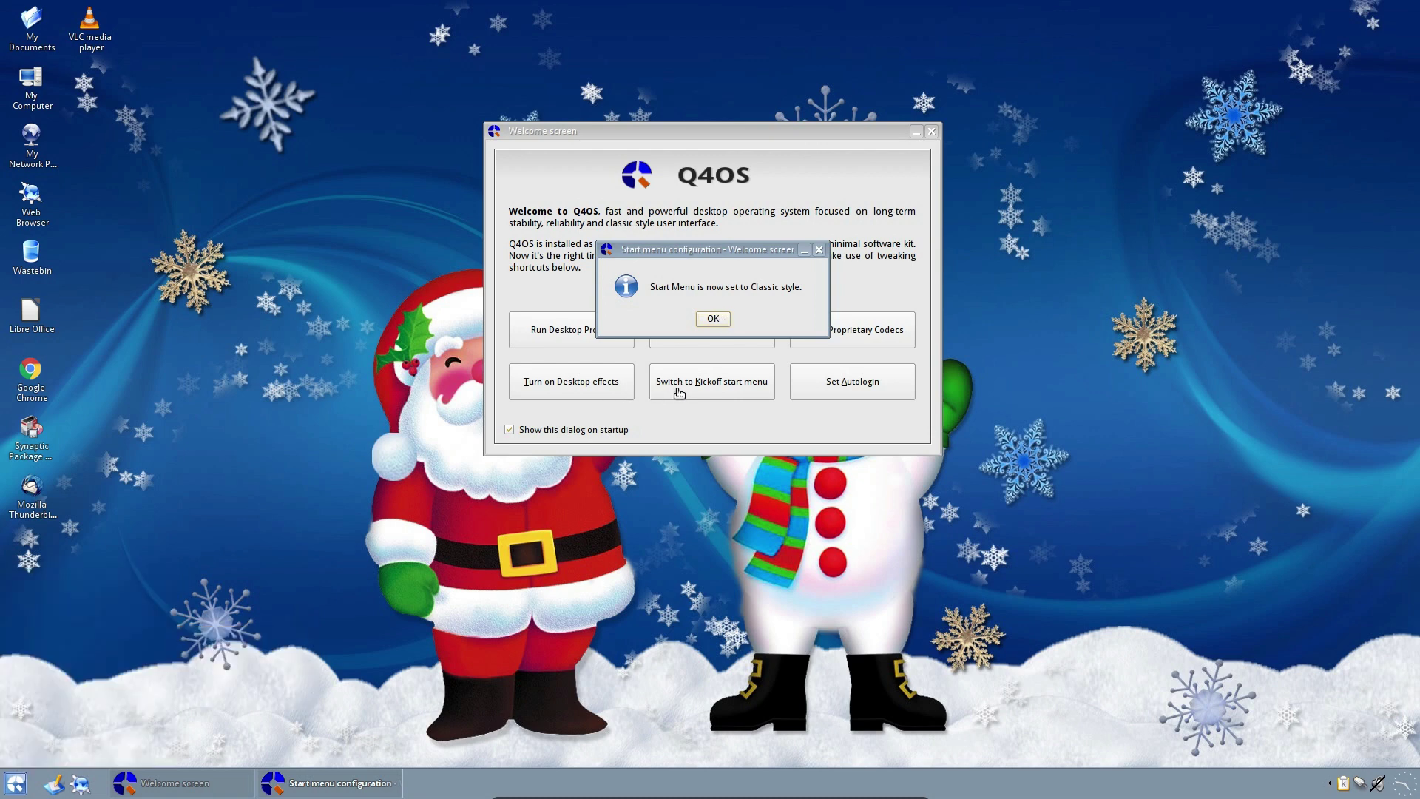
Step: Reapply the KickOff start menu style from the welcome screen
click(713, 319)
click(703, 392)
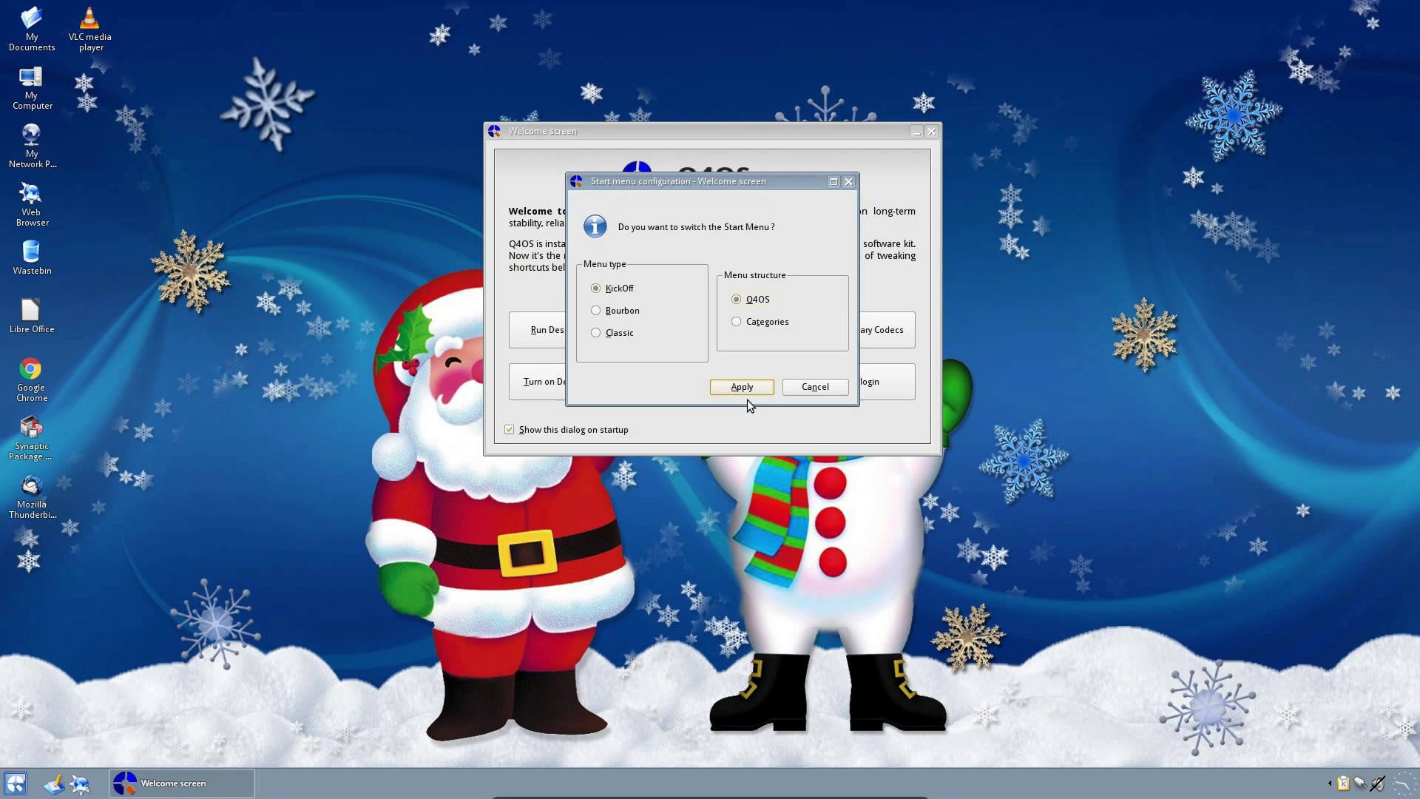
click(747, 388)
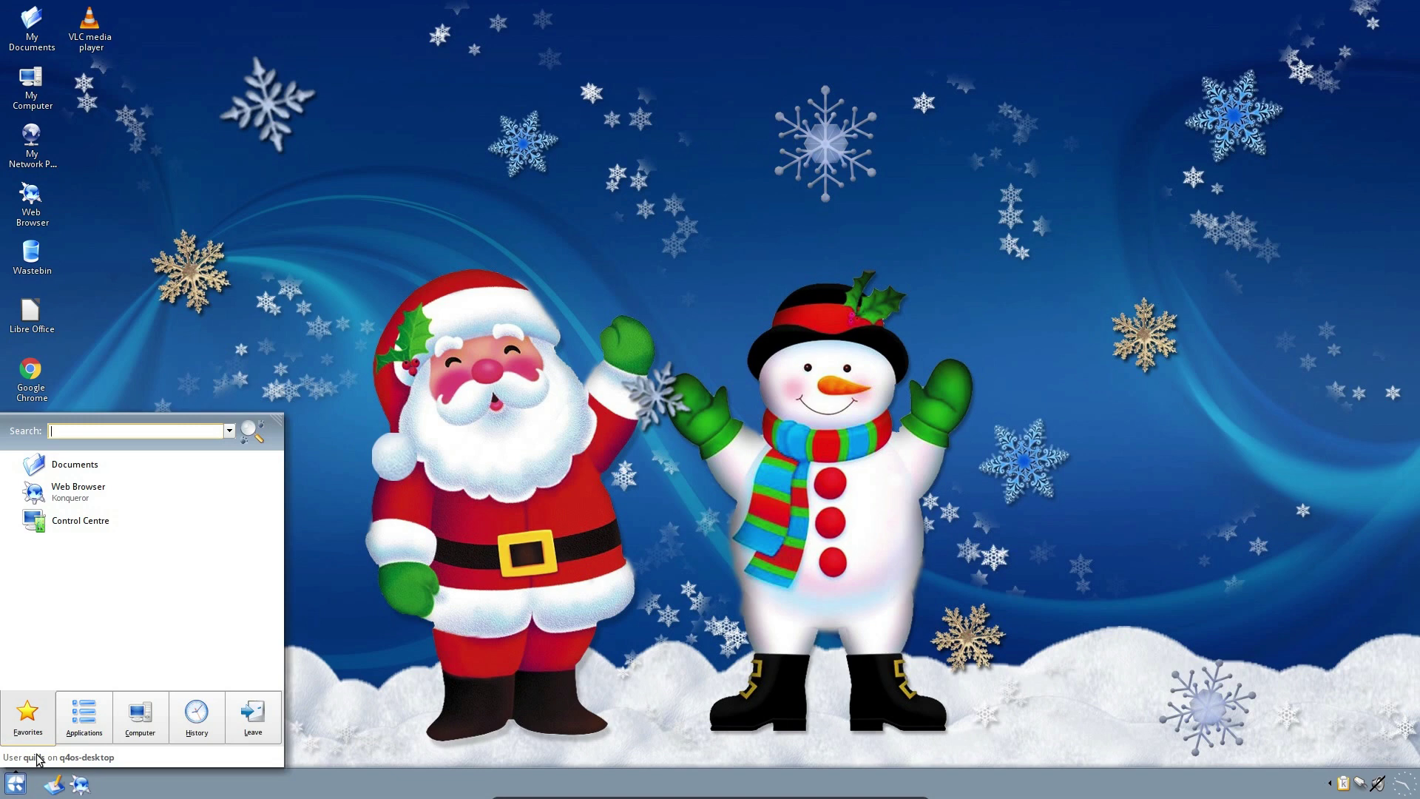
Step: Launch Google Chrome from a 'chr' KickOff search, then close its sign-in window
text(ch)
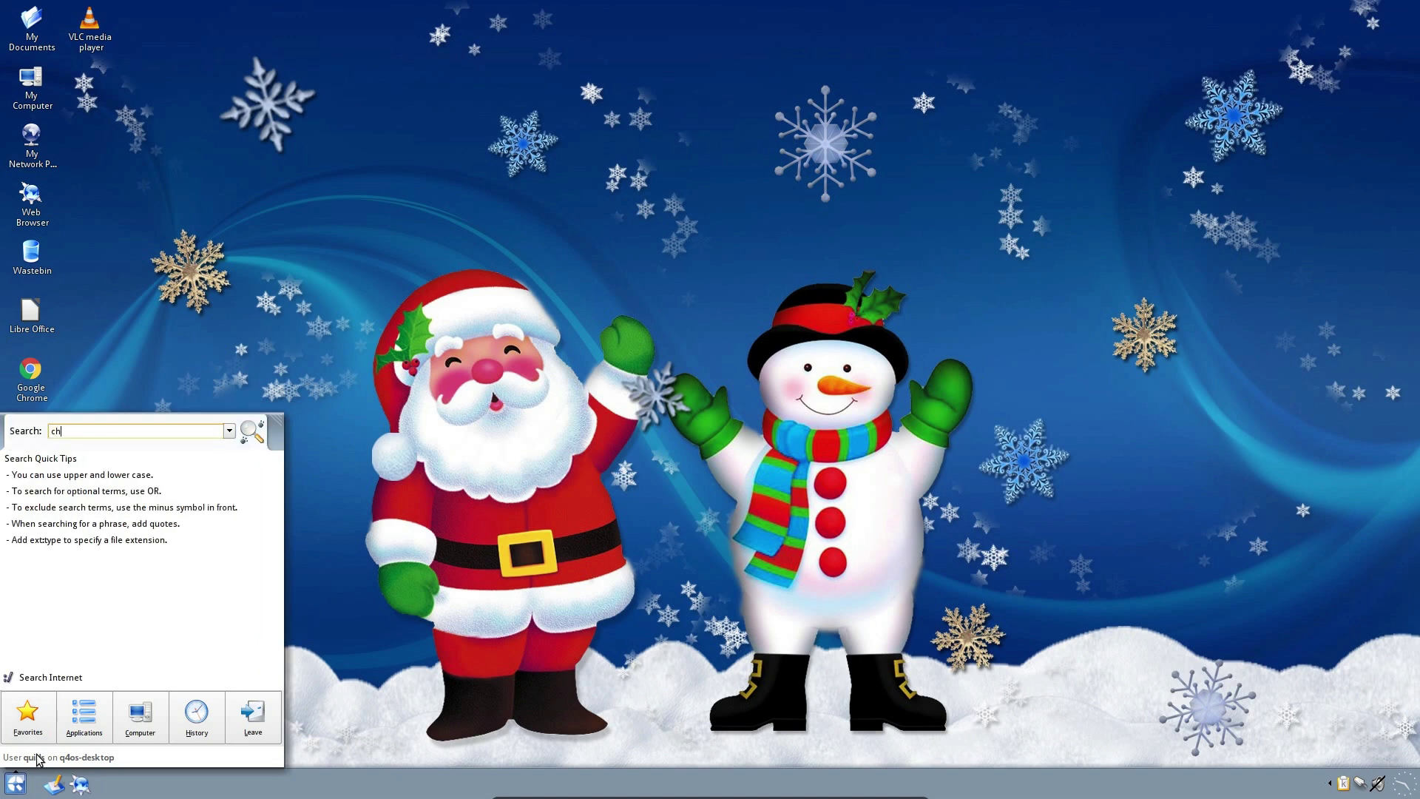
text(r)
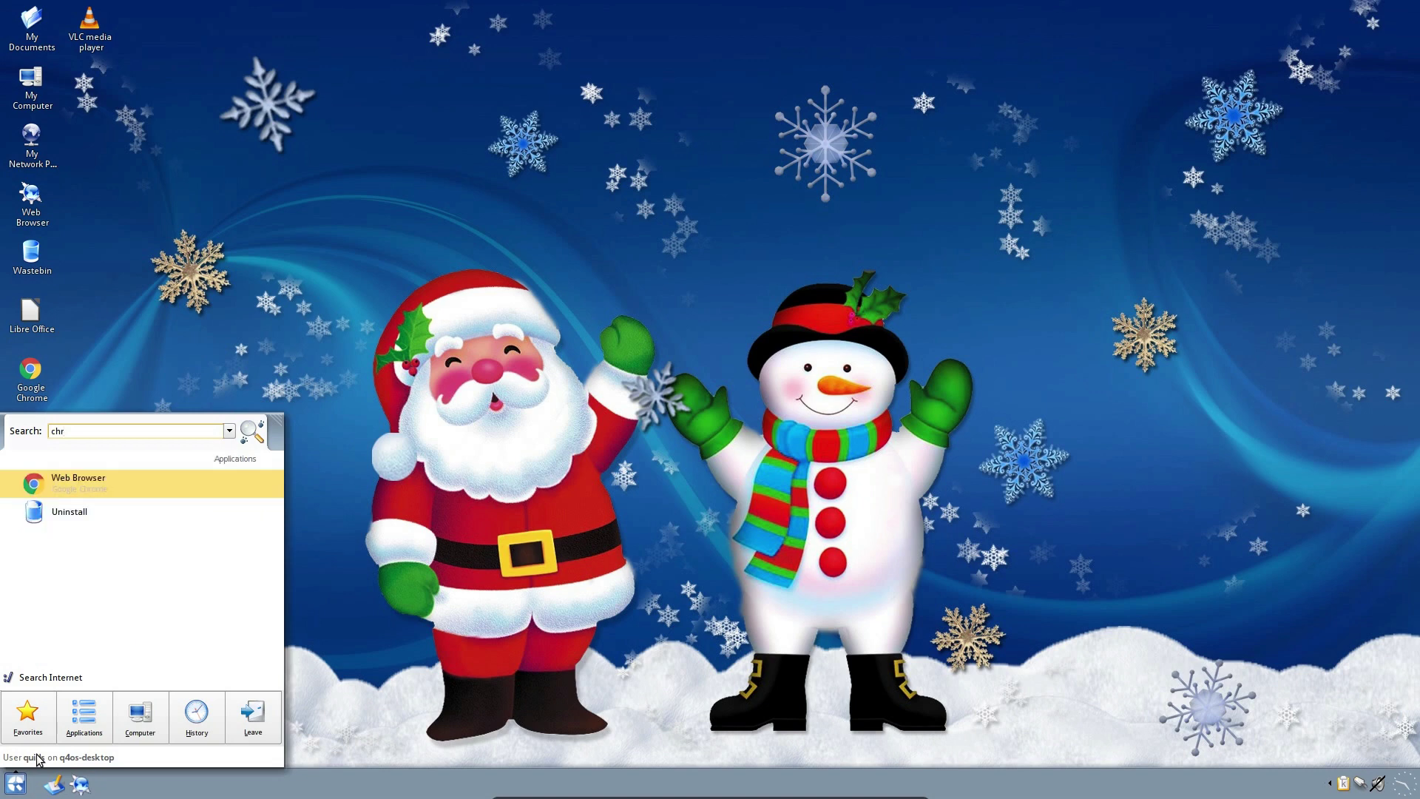
key(Down)
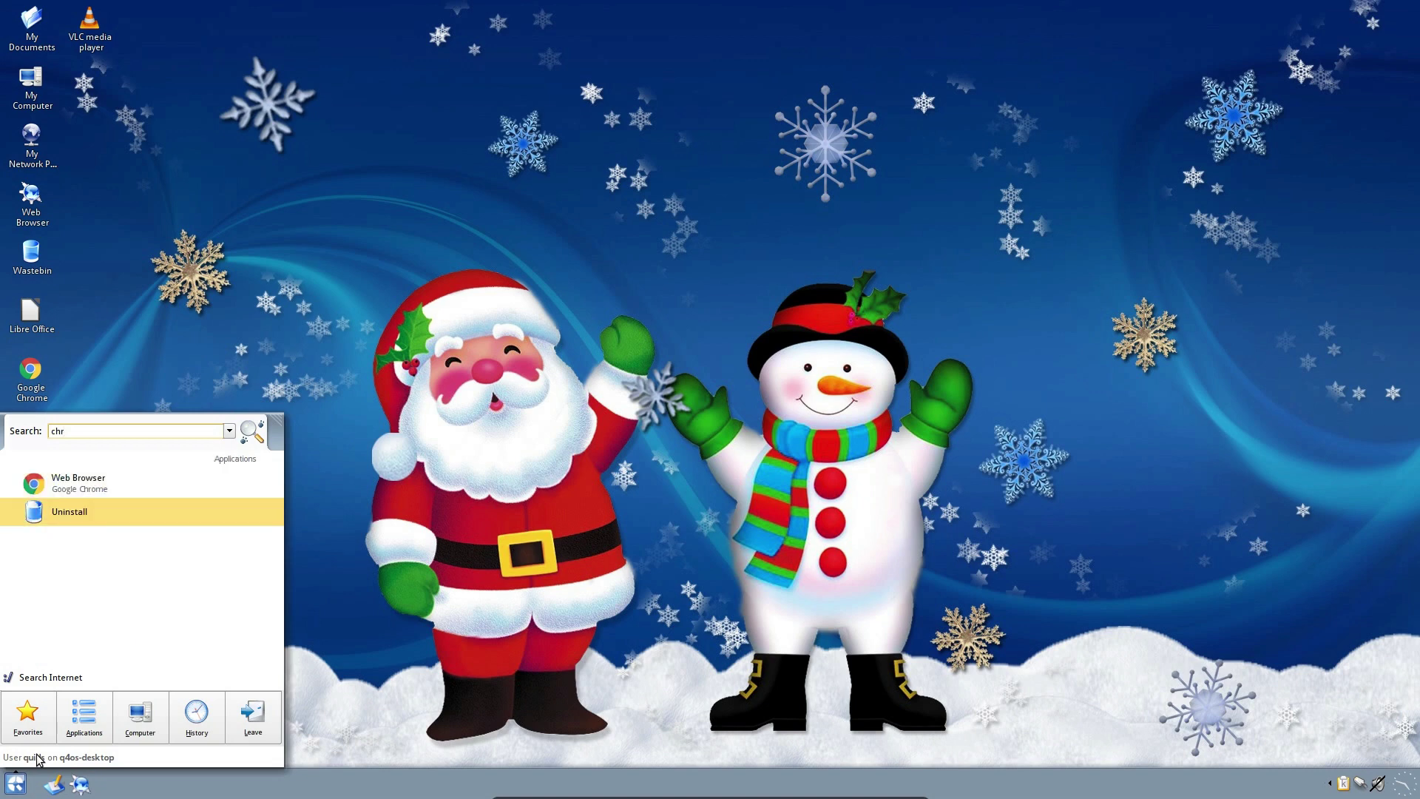
key(Up)
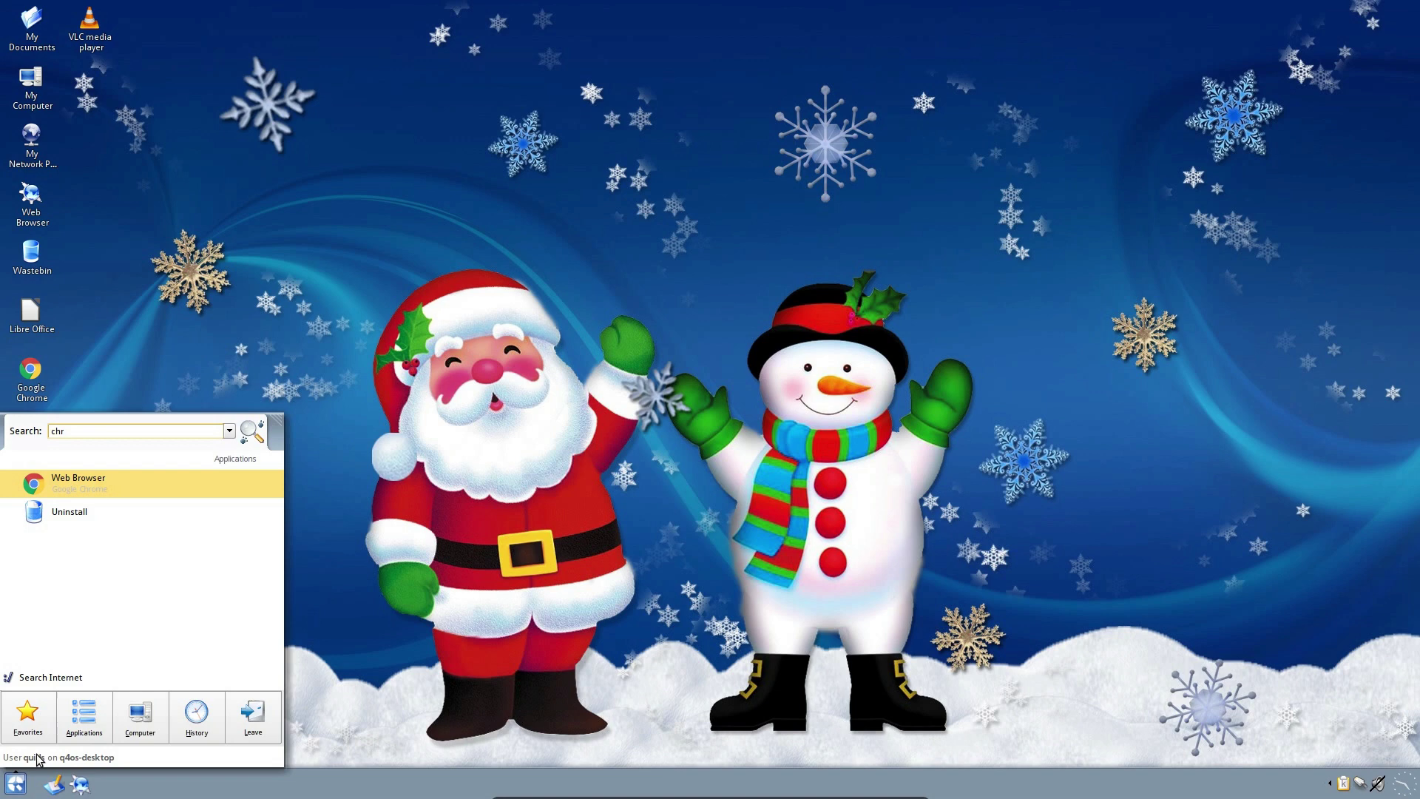
key(Return)
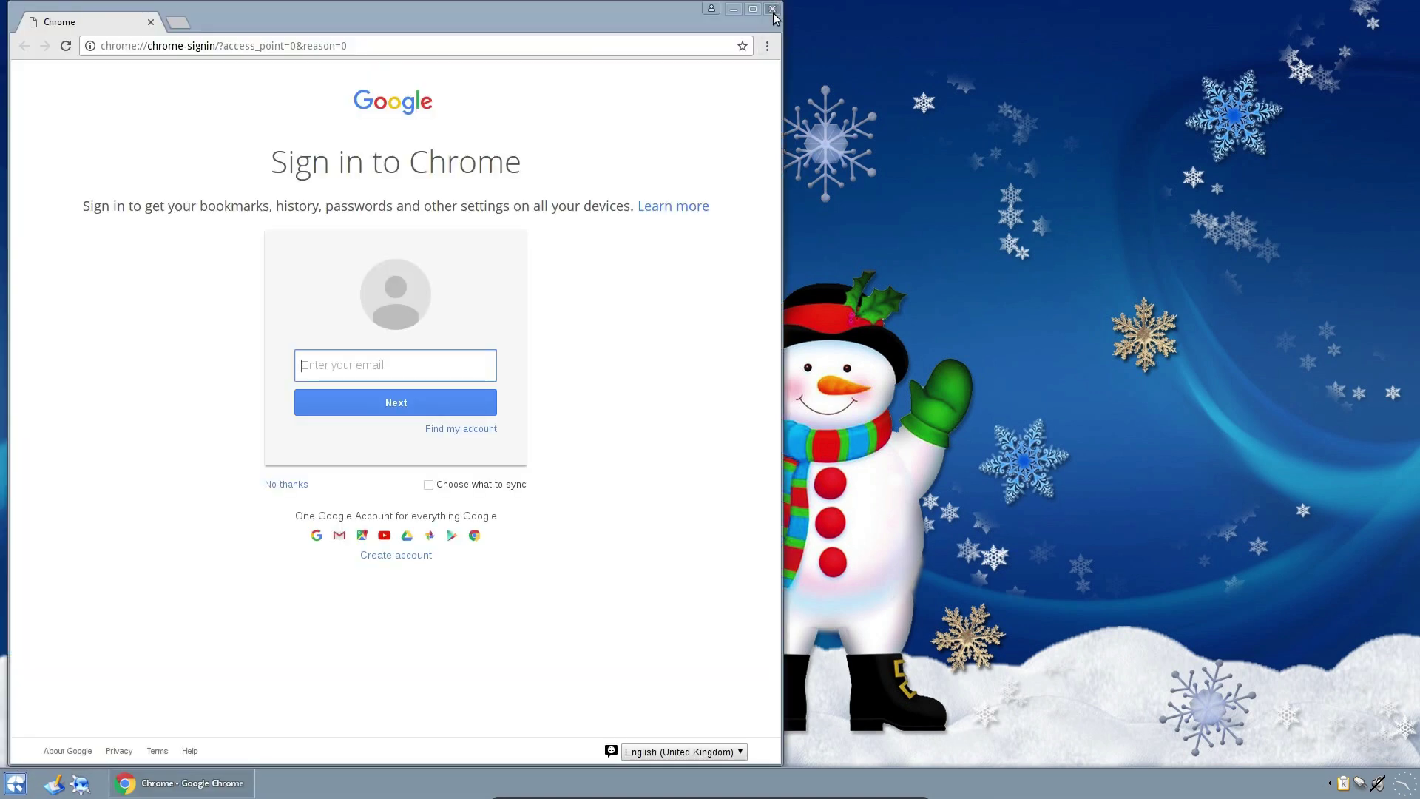
click(772, 10)
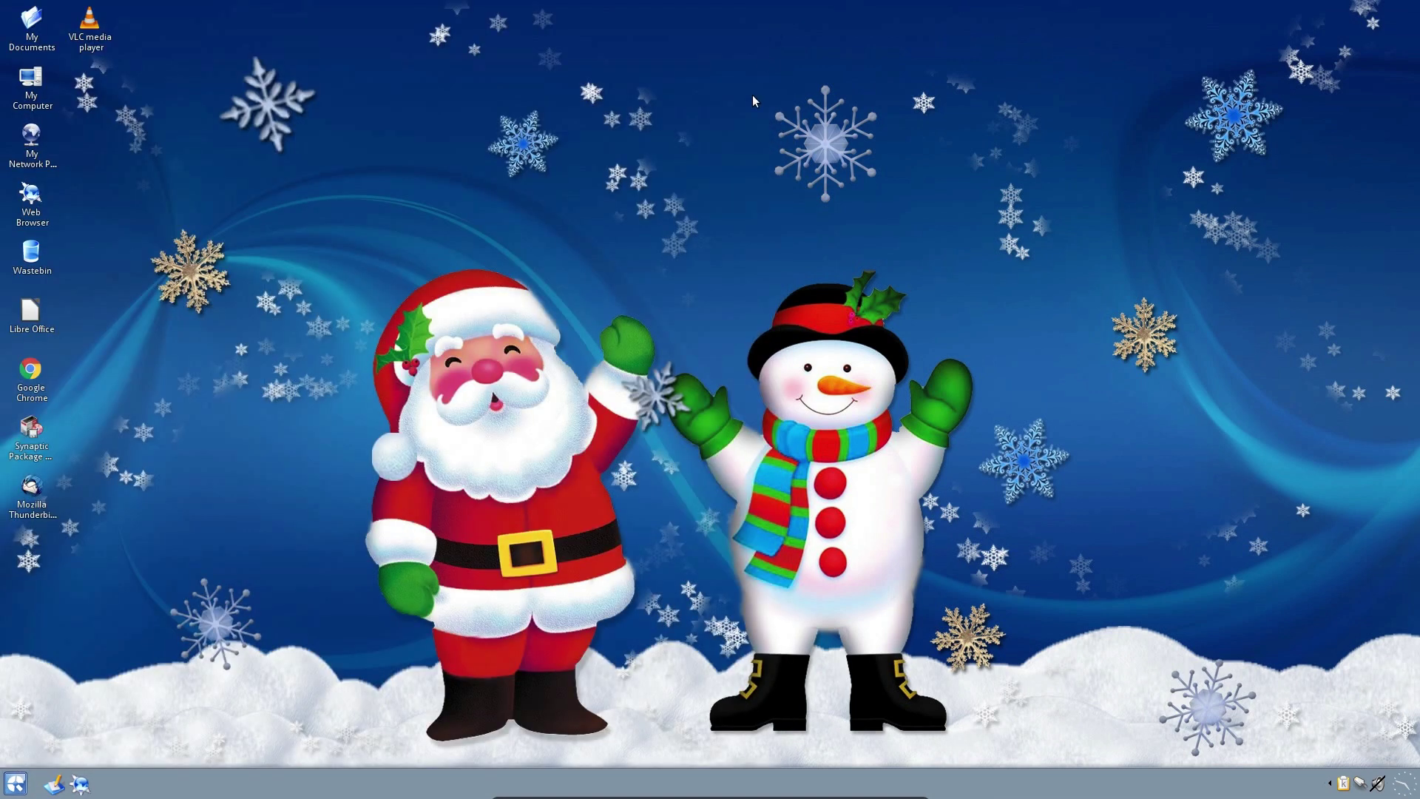
Step: Launch Konqueror by searching 'konq' in the KickOff Applications view
click(6, 790)
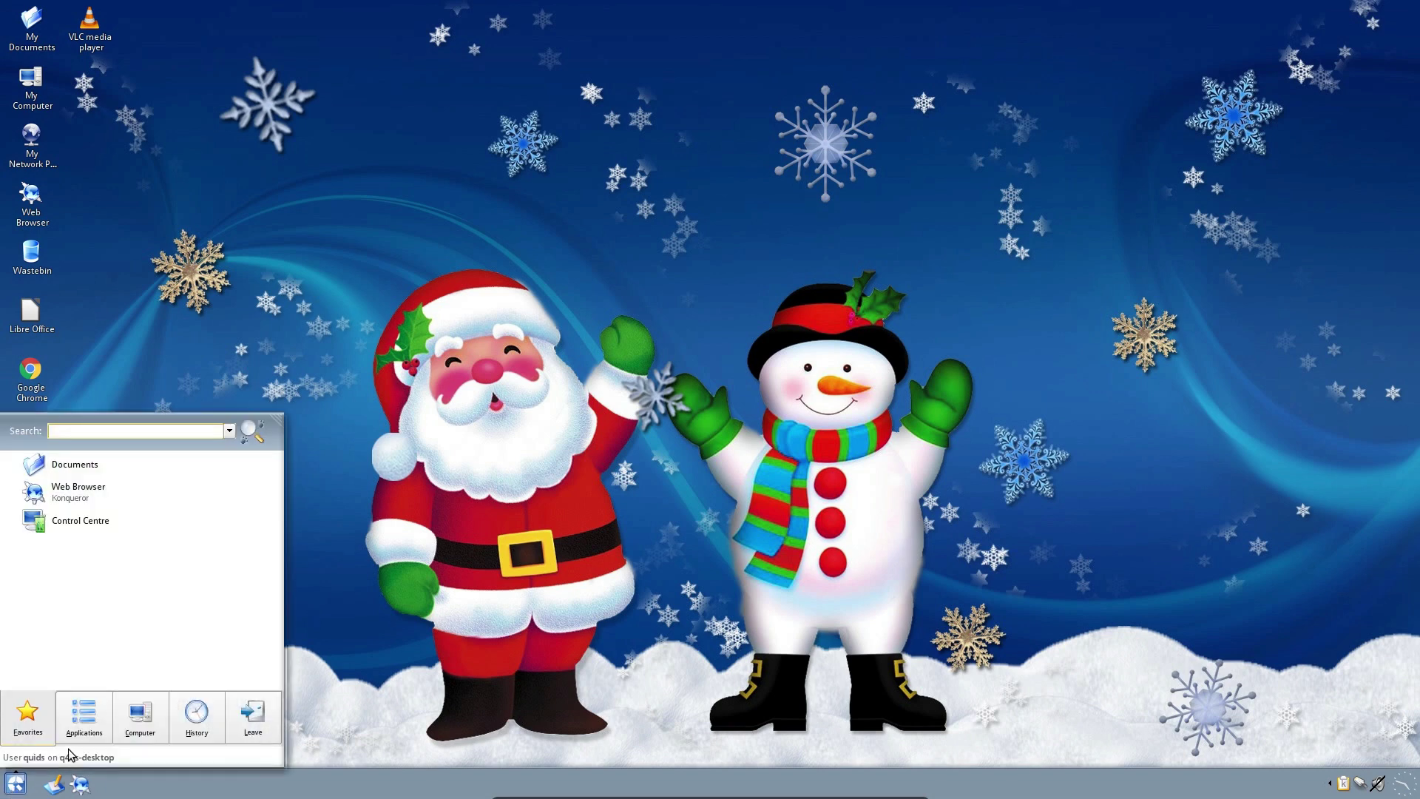
click(85, 716)
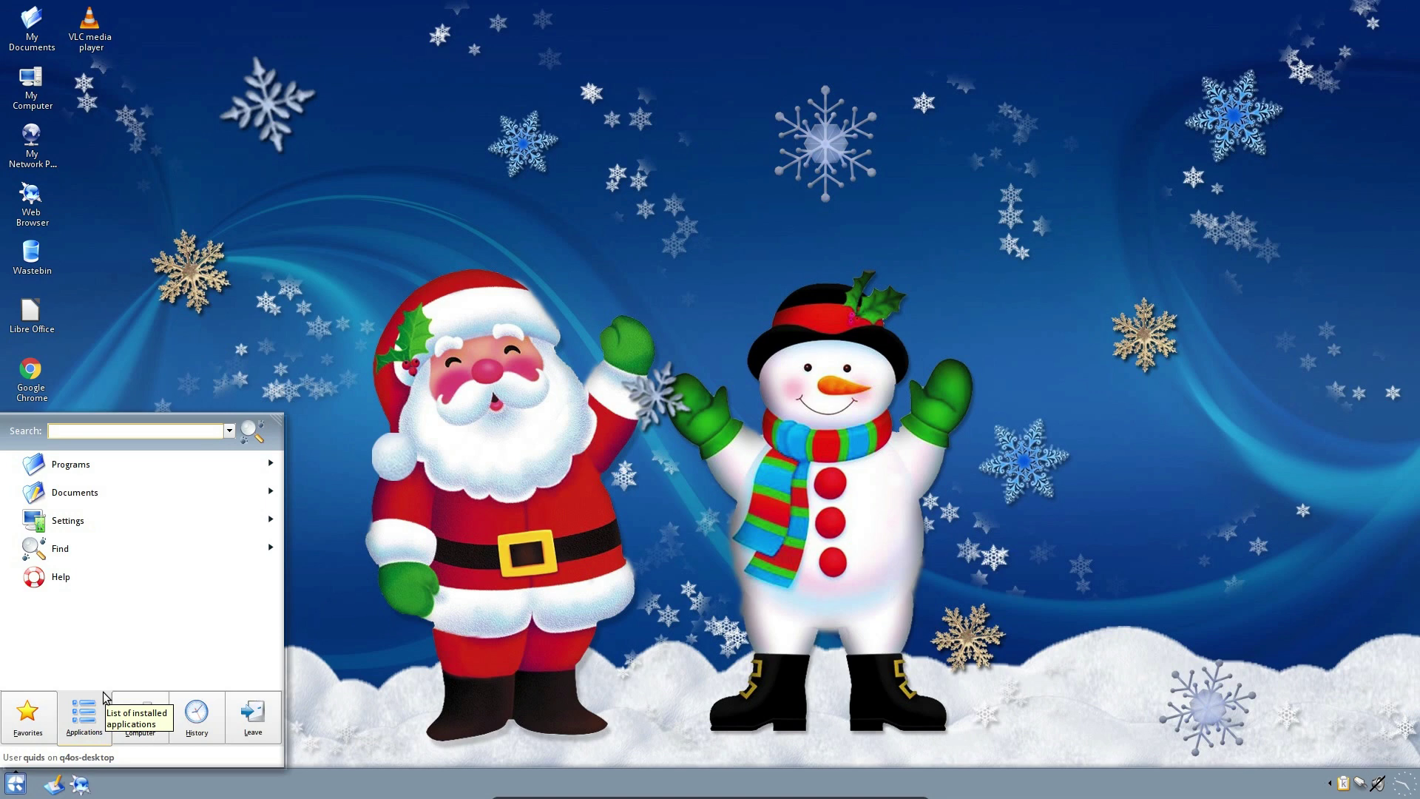
text(k)
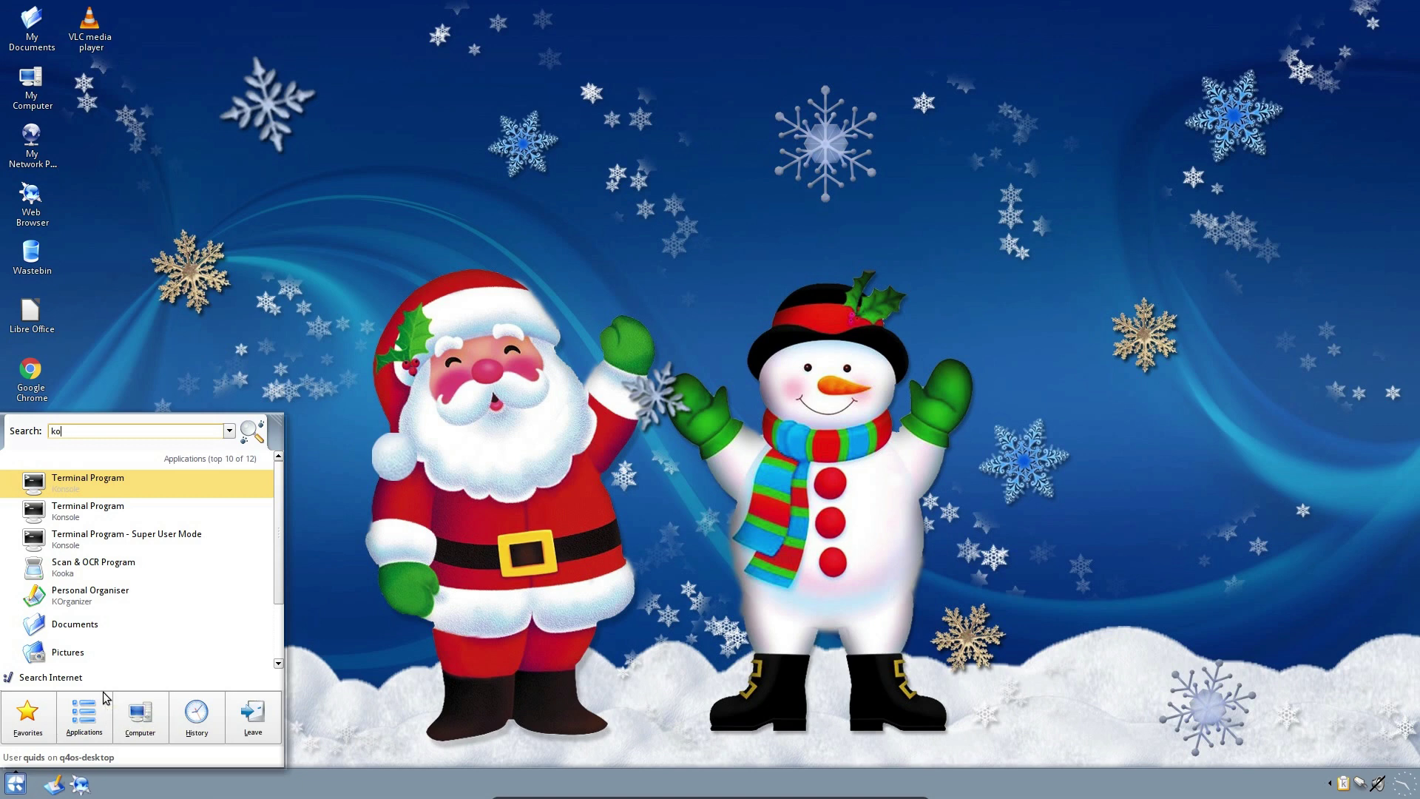
text(on)
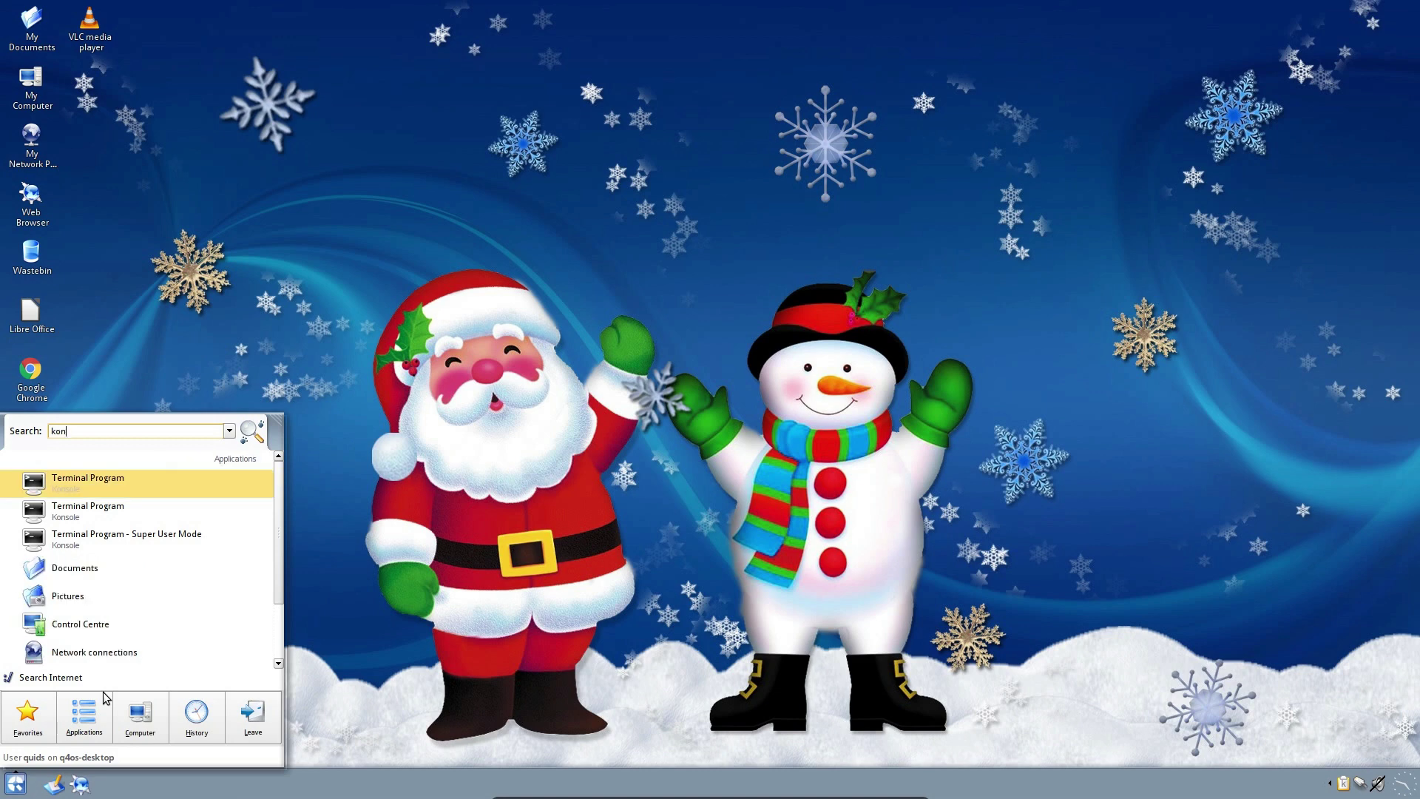
text(q)
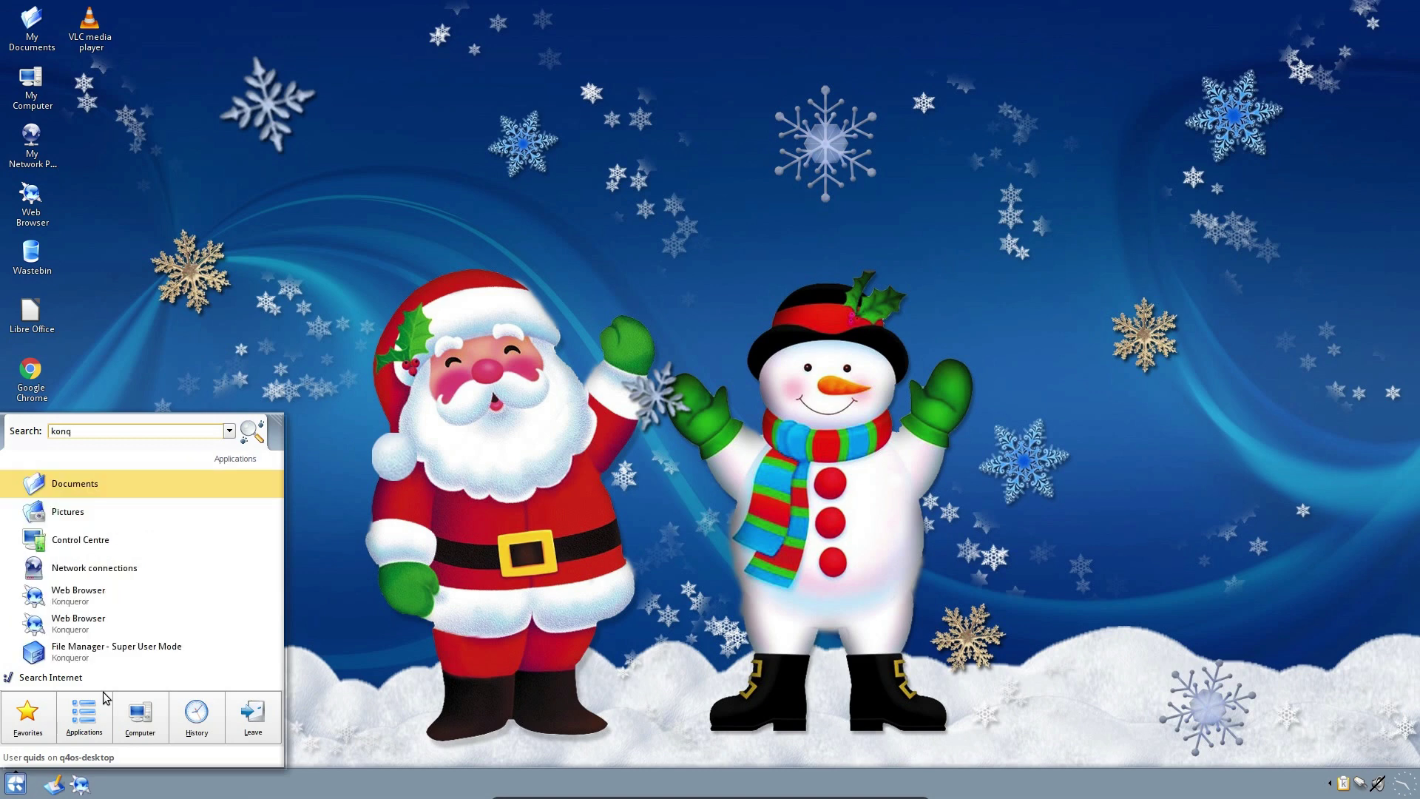
key(Down)
key(Down)
key(Down)
key(Down)
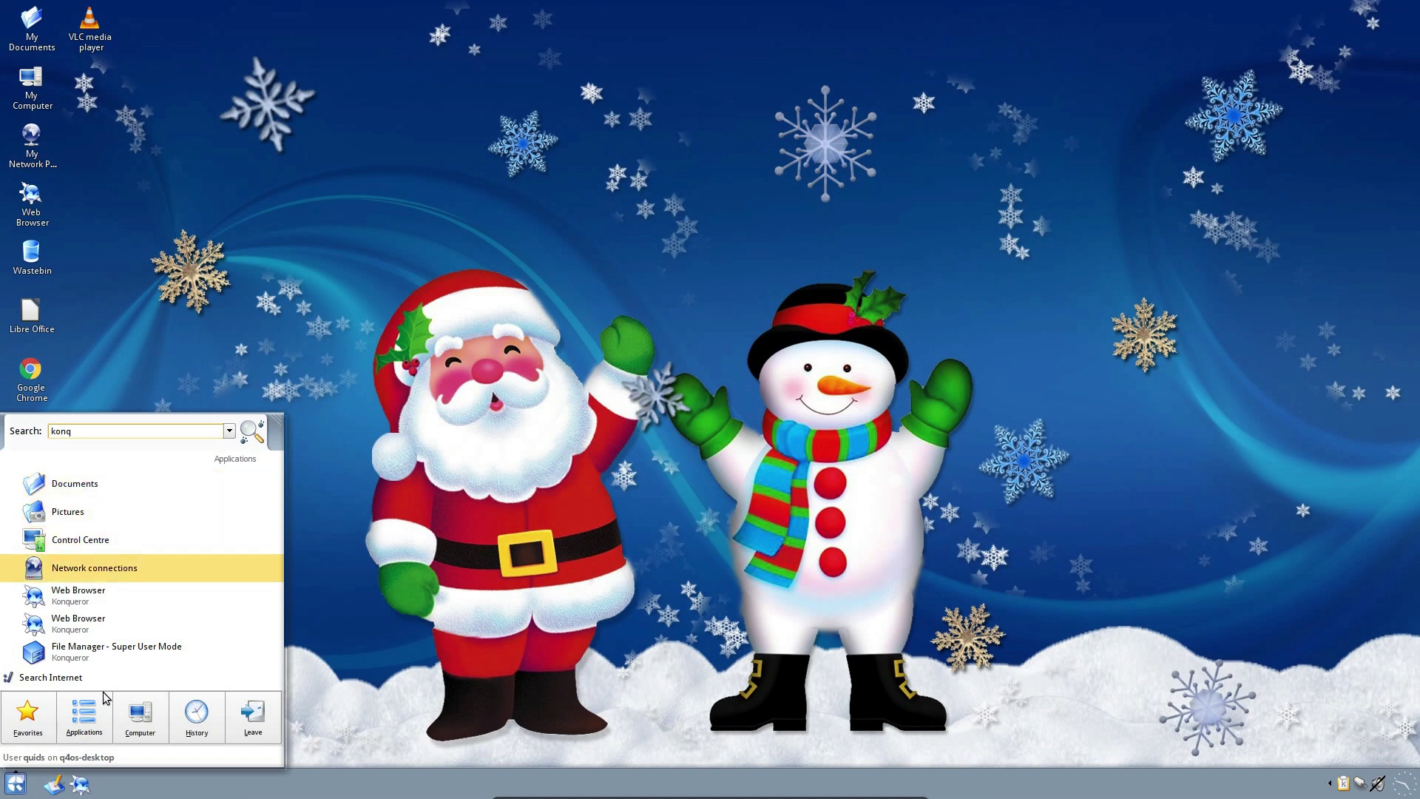
key(Return)
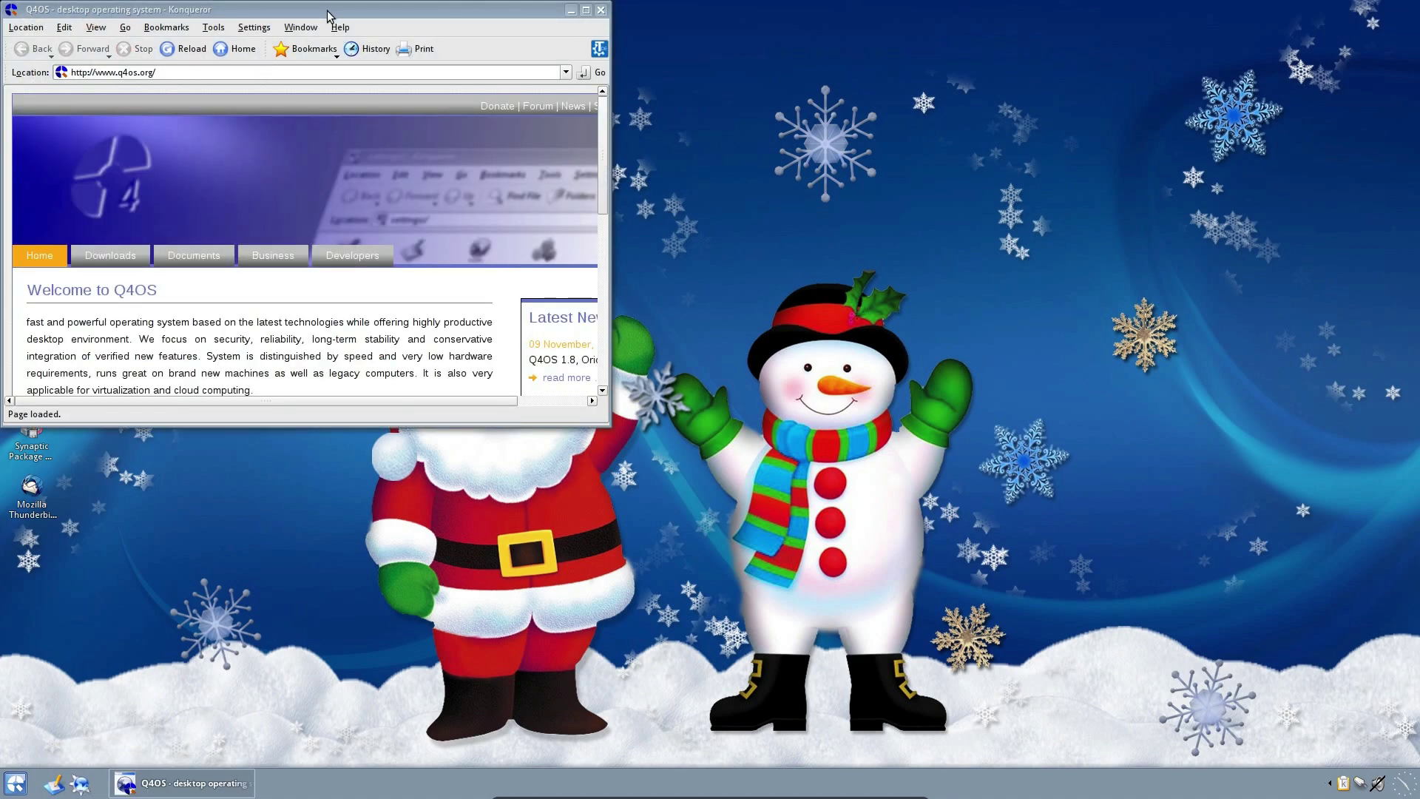
Step: Drag the Konqueror window showing the Q4OS home page to the screen centre, then fine-tune its position
drag(330, 12, 674, 139)
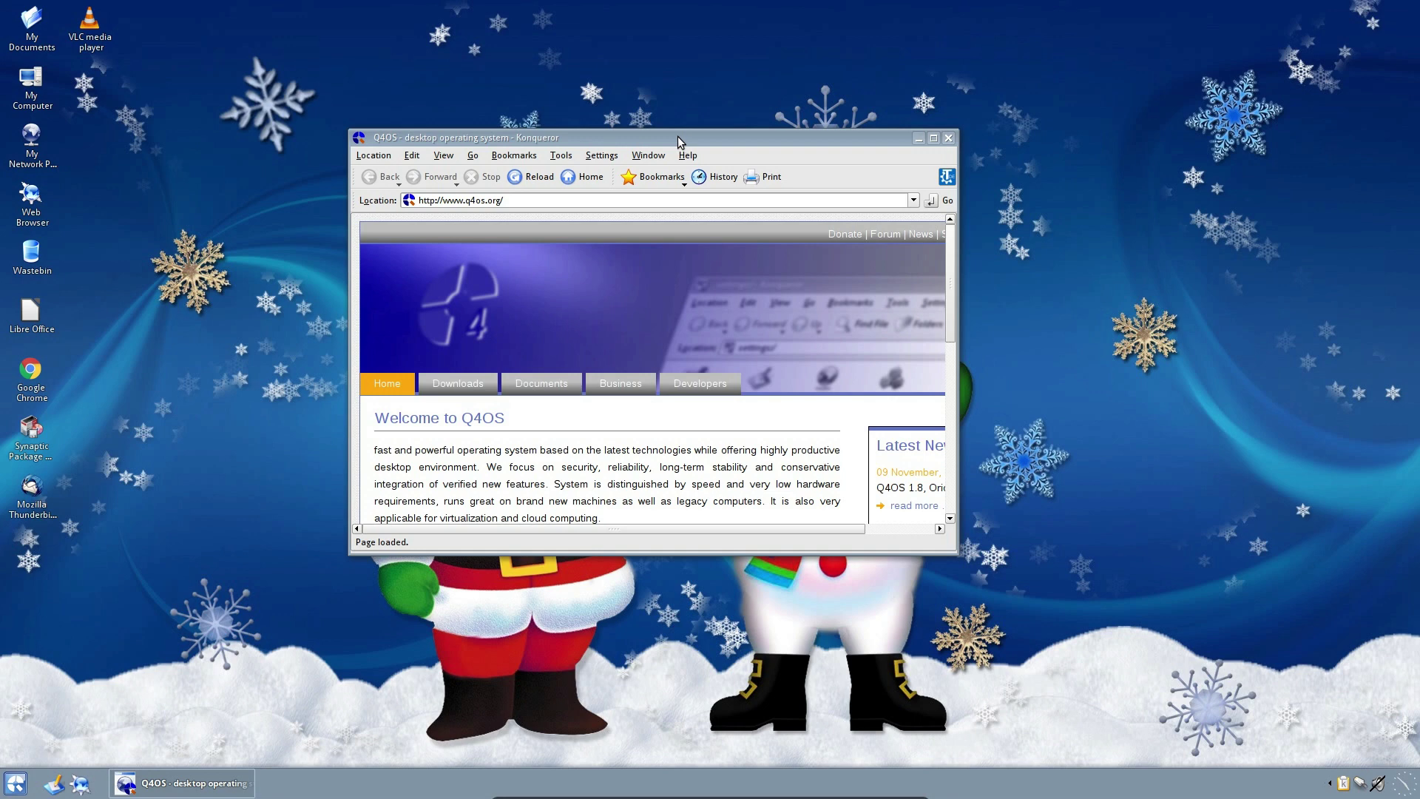
drag(677, 136, 590, 144)
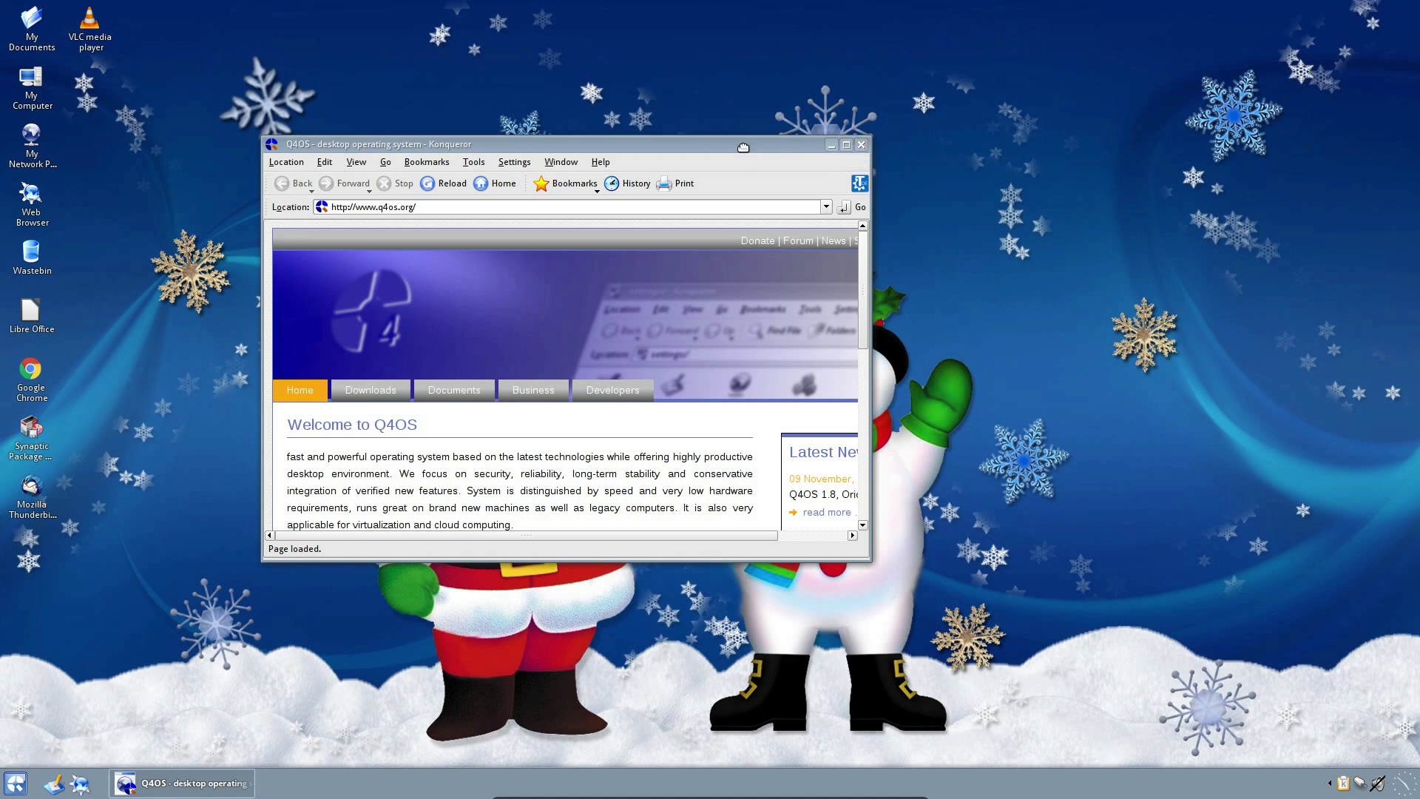
drag(743, 145, 750, 151)
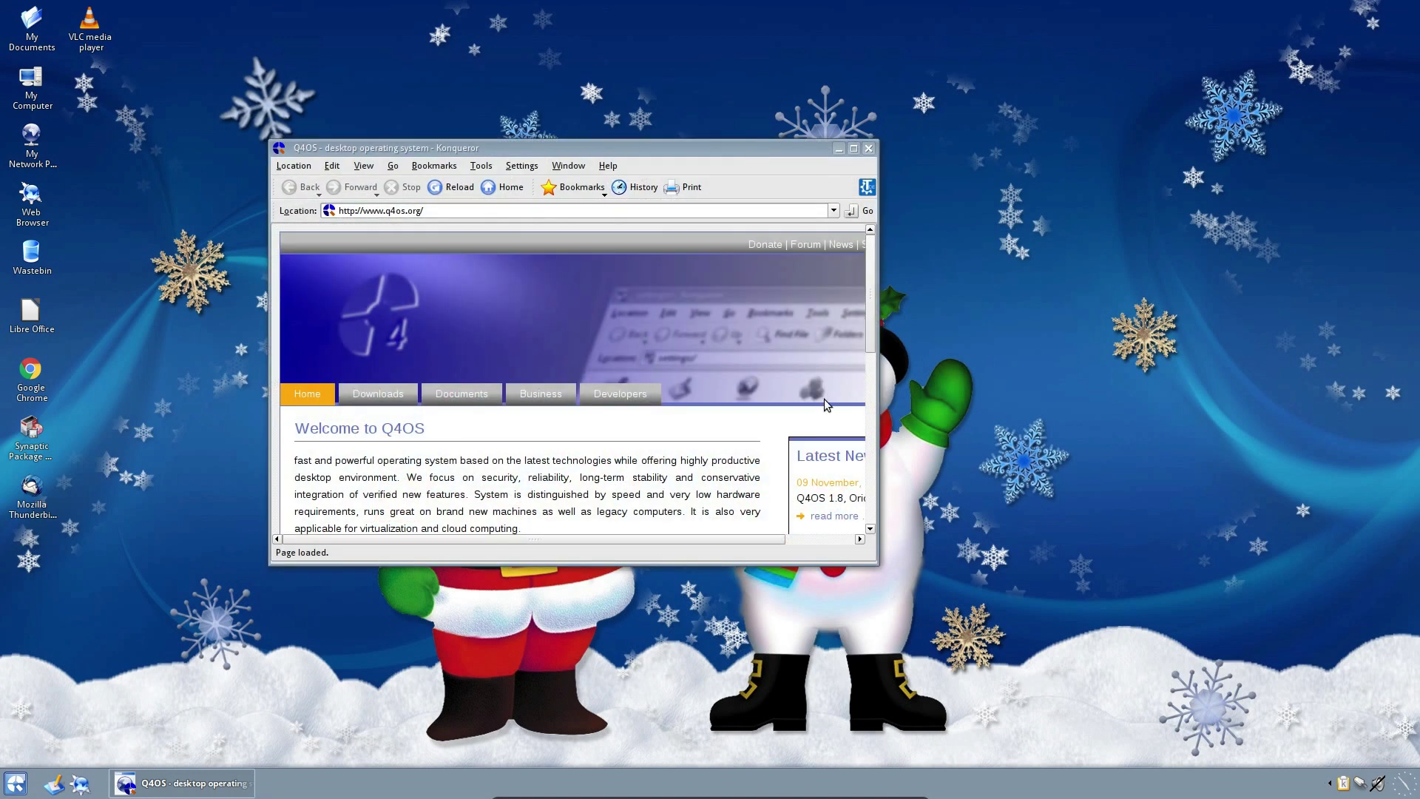
Step: Close Konqueror, then open and dismiss the December 2016 calendar from the tray clock
click(868, 148)
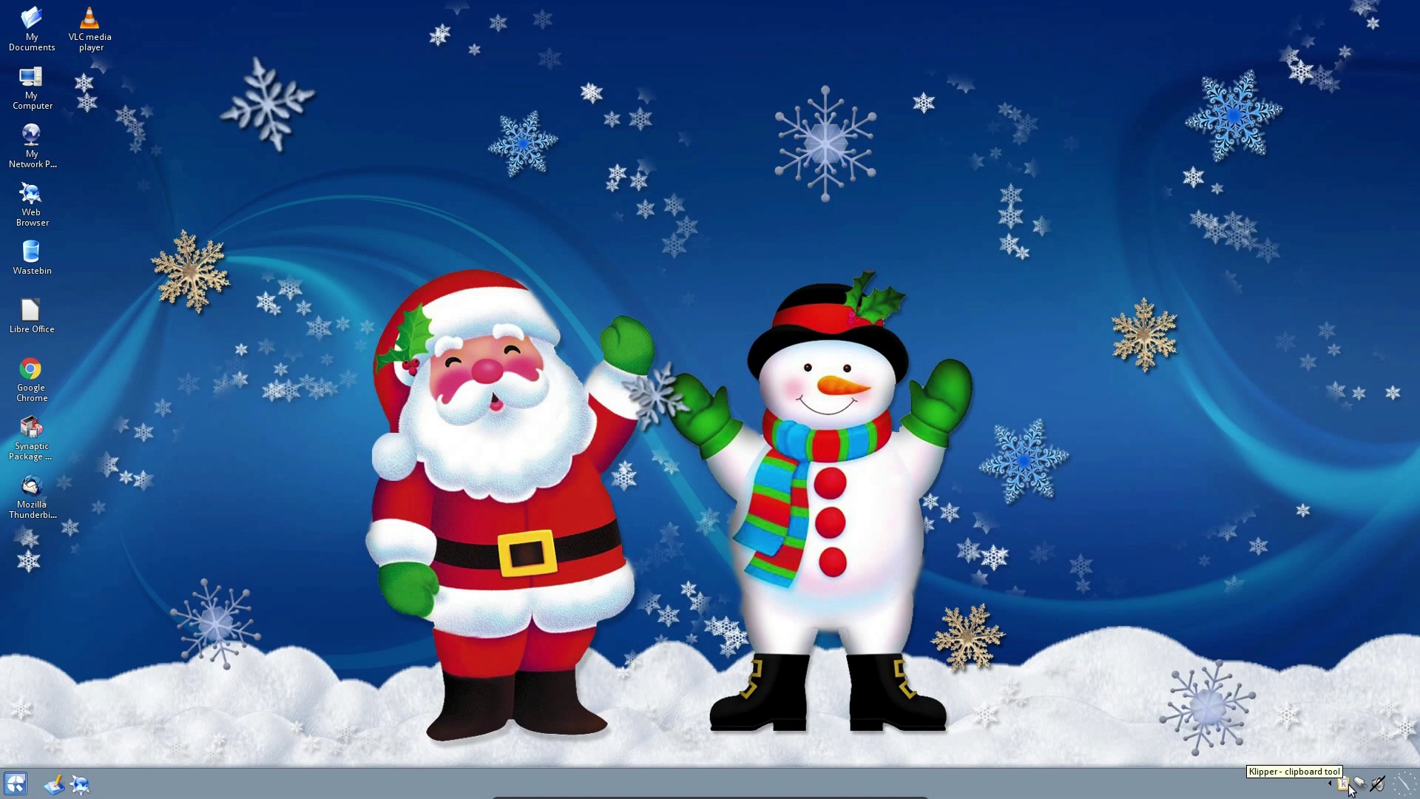
click(1404, 785)
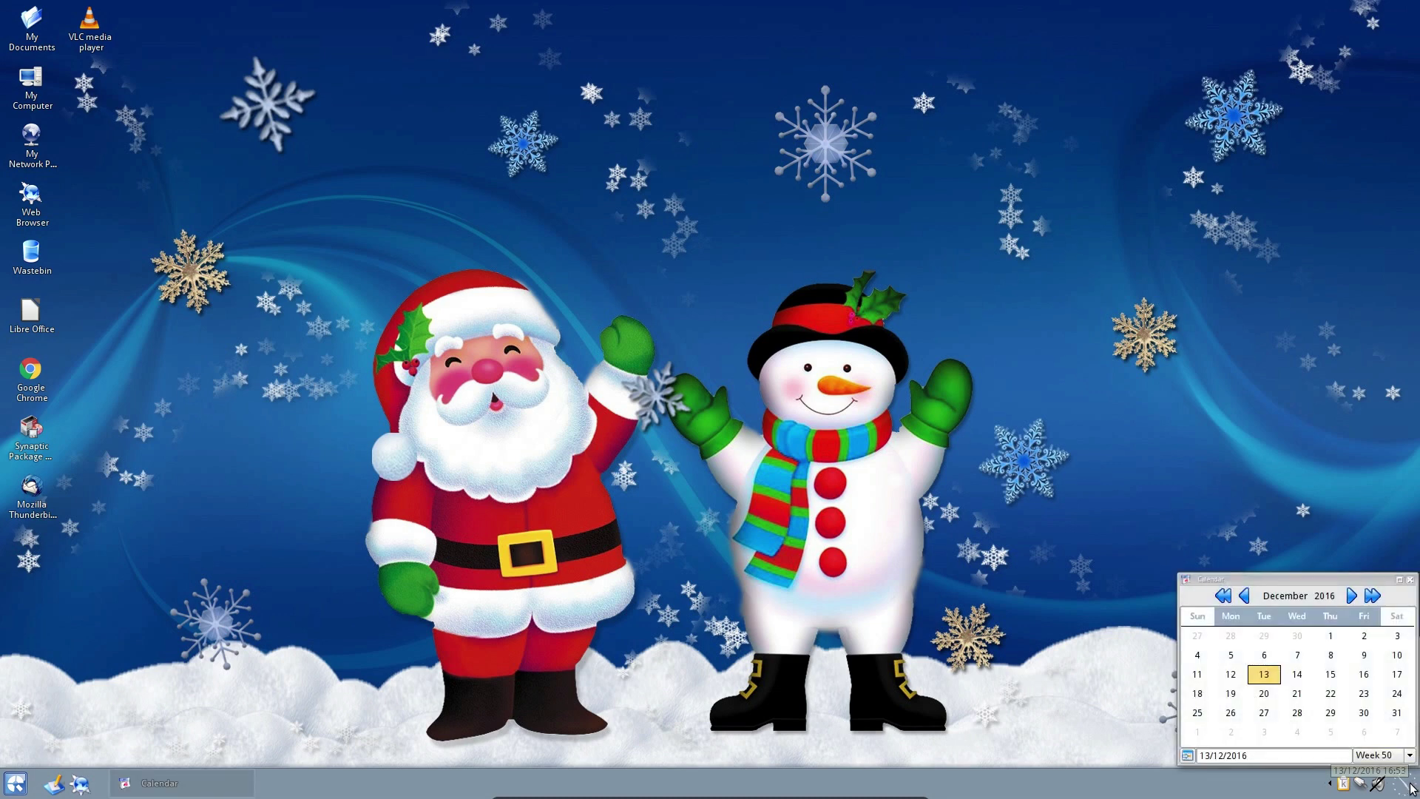
click(1409, 787)
Step: Open Configure Desktop from the desktop's right-click menu
right_click(612, 262)
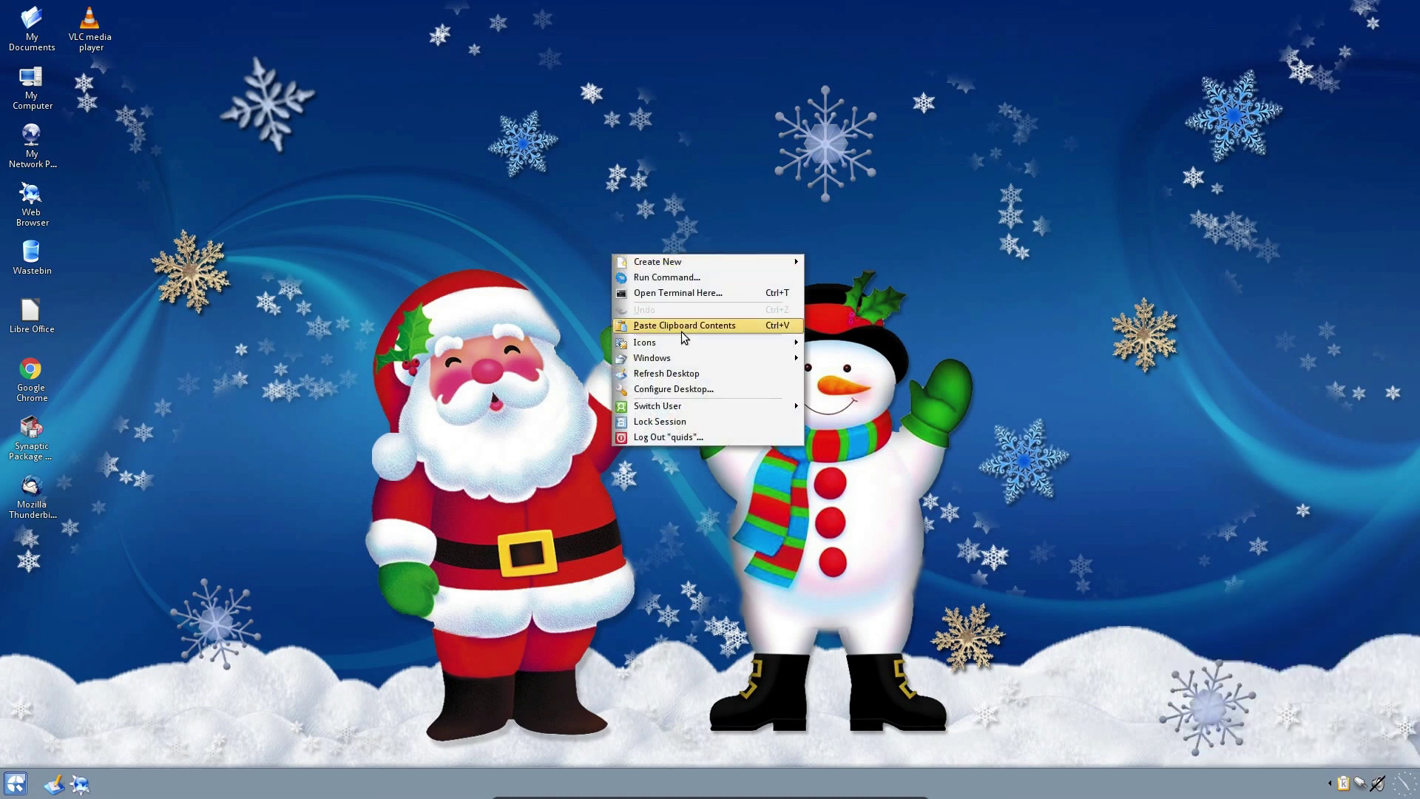
mouse_move(703, 359)
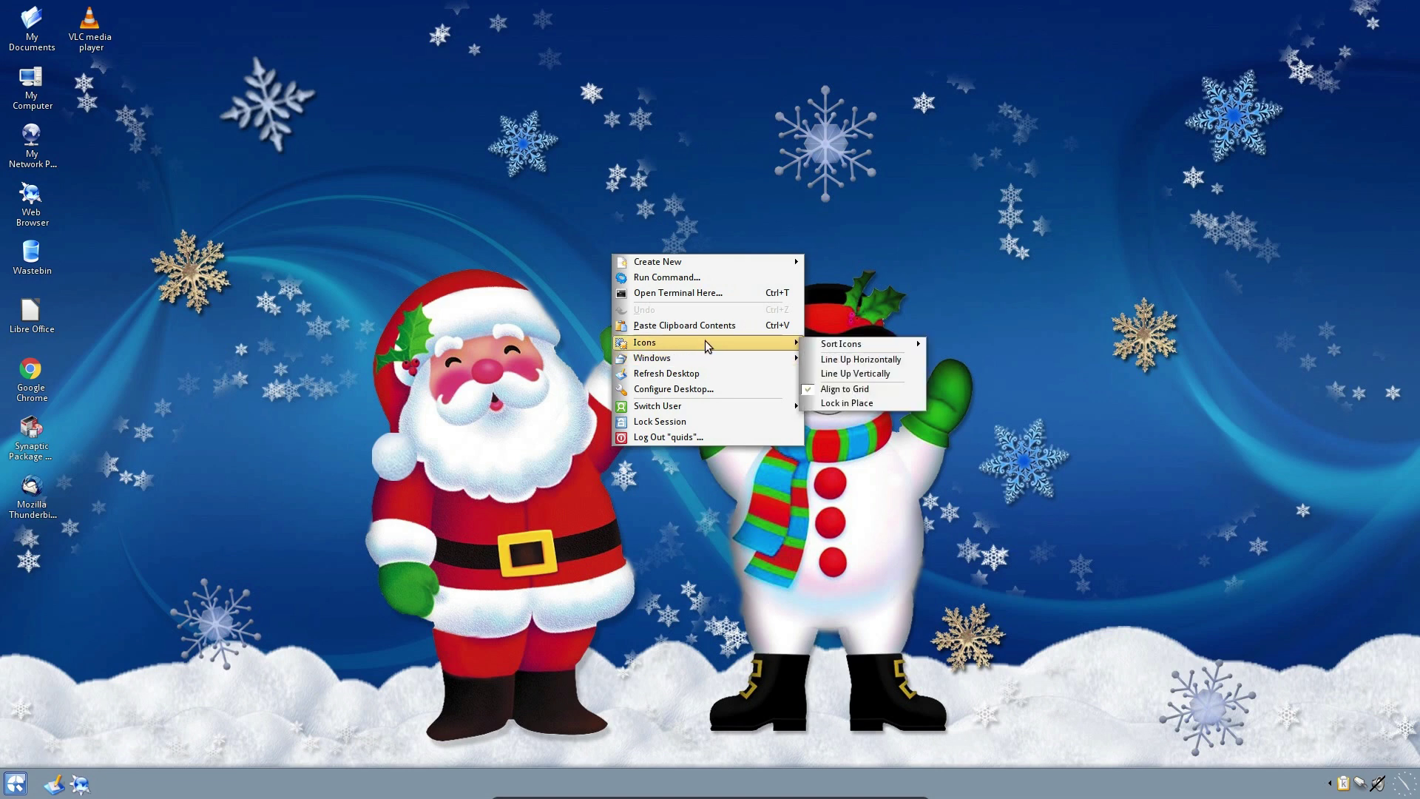
mouse_move(861, 338)
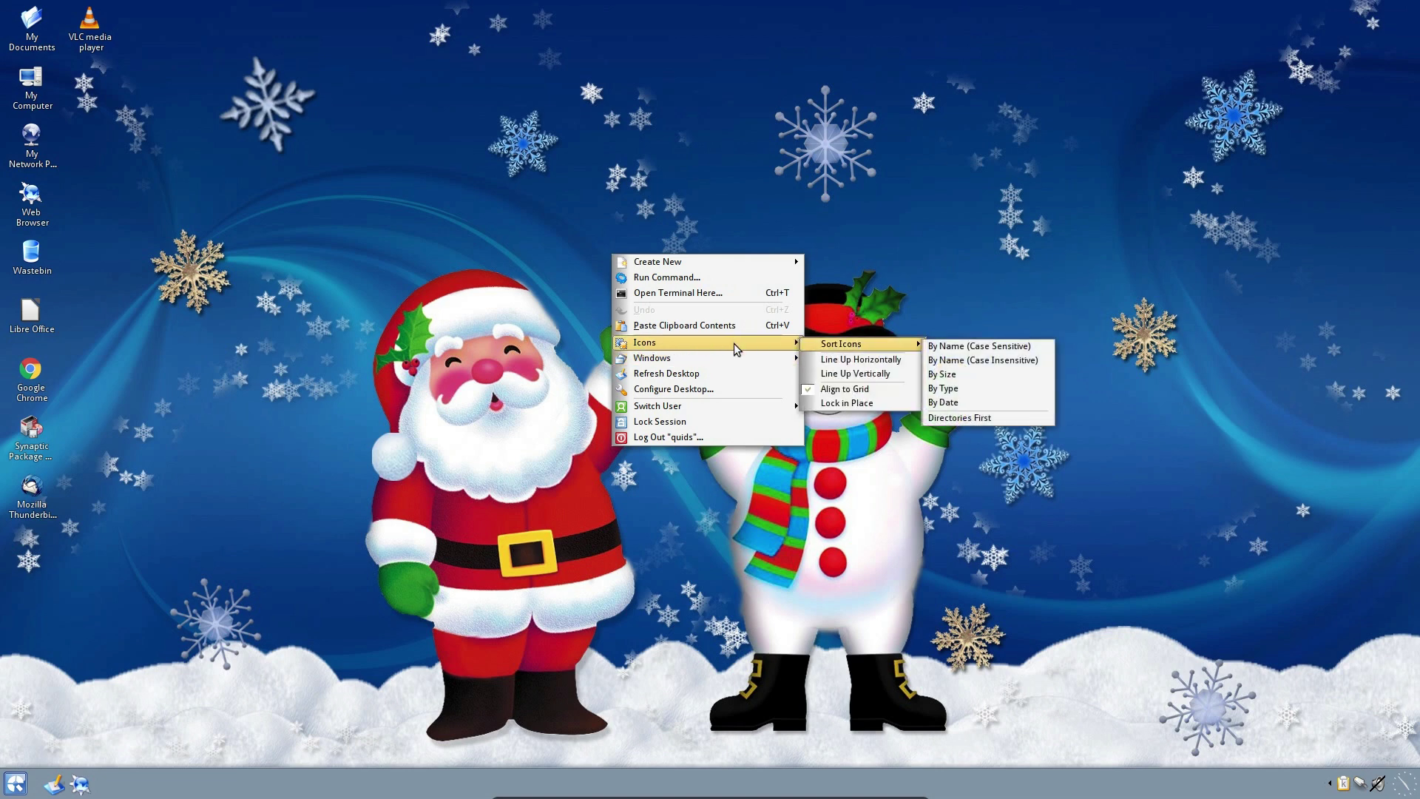
click(723, 385)
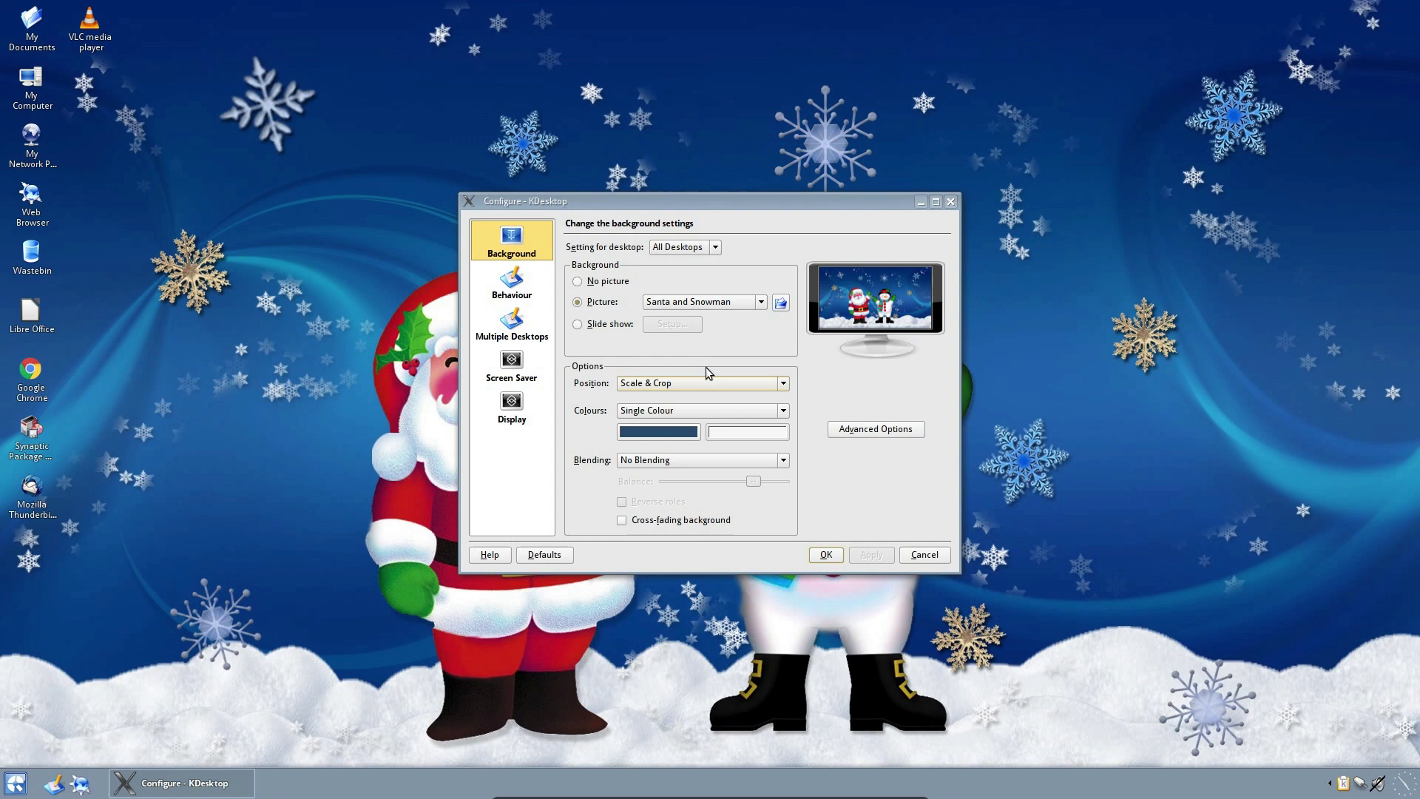
Step: Browse the Behaviour, Multiple Desktops and Screen Saver pages, ending on Display at 1920 x 1080, 60 Hz
click(517, 283)
click(520, 331)
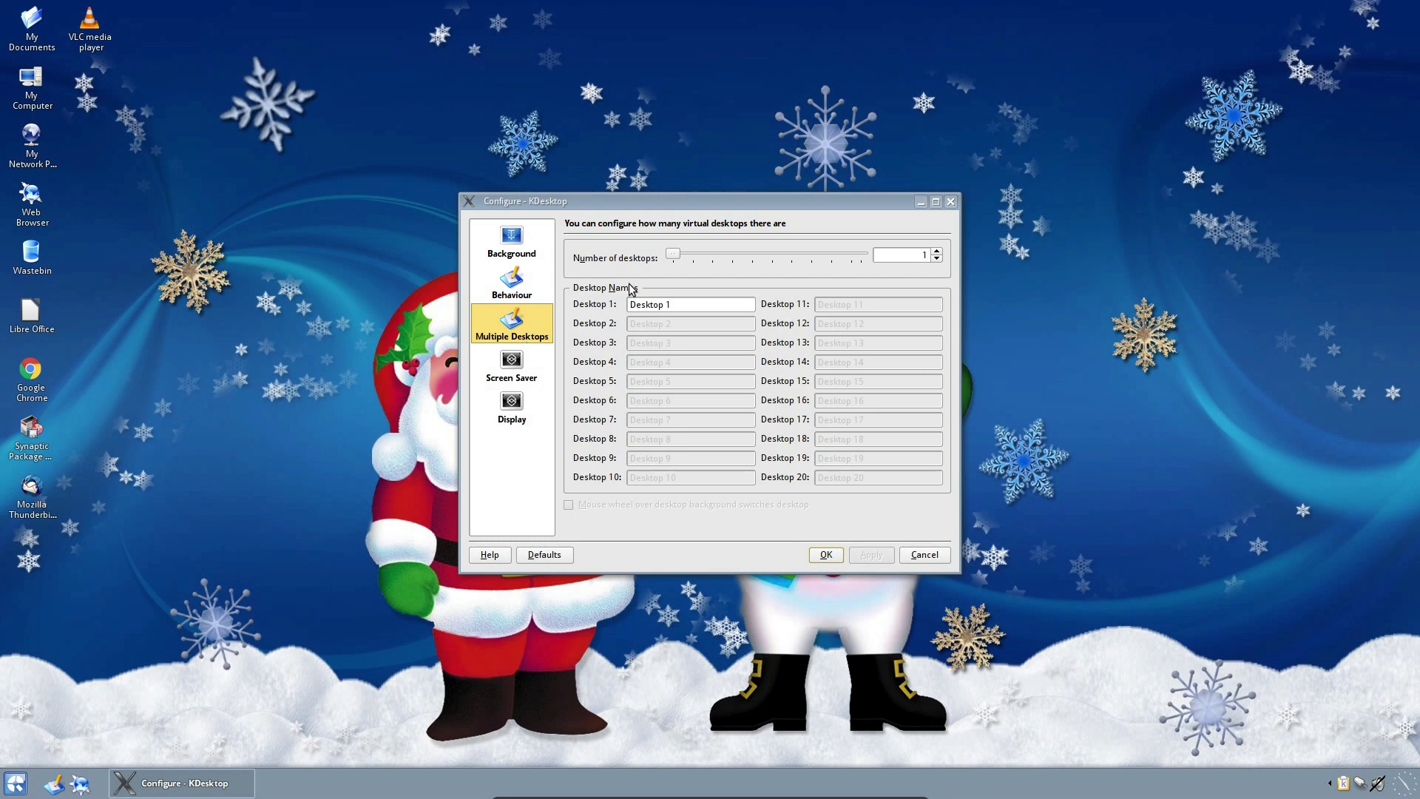
click(517, 362)
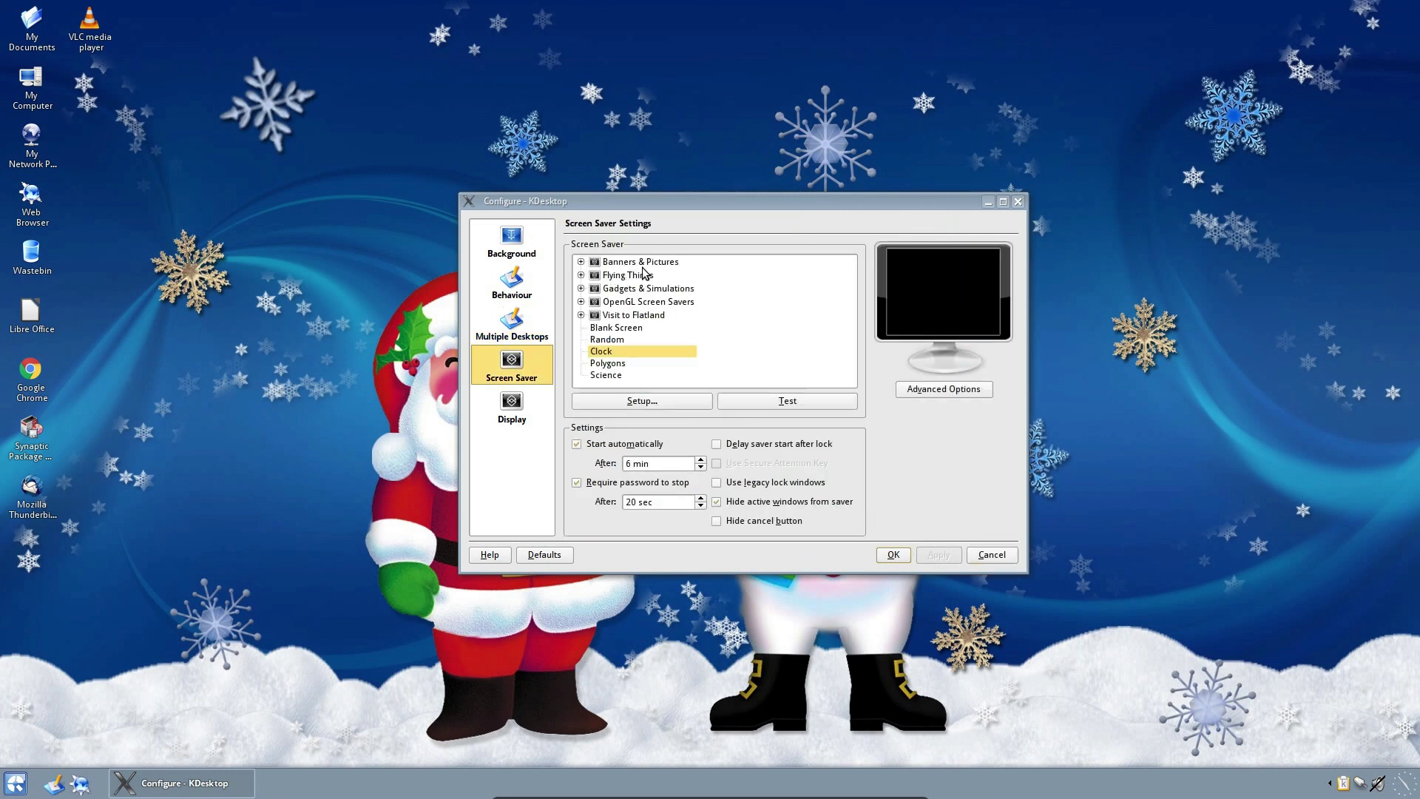
click(643, 287)
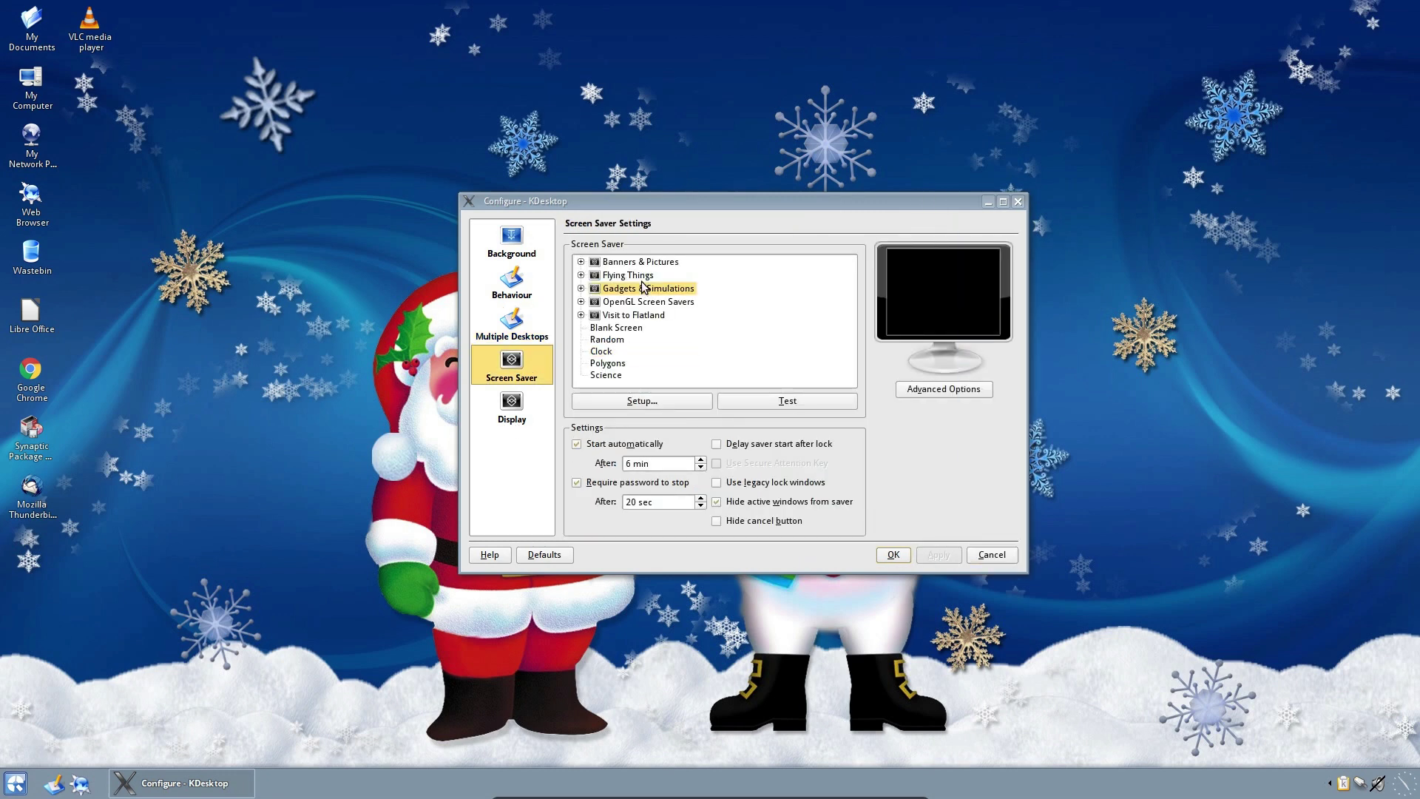
click(520, 403)
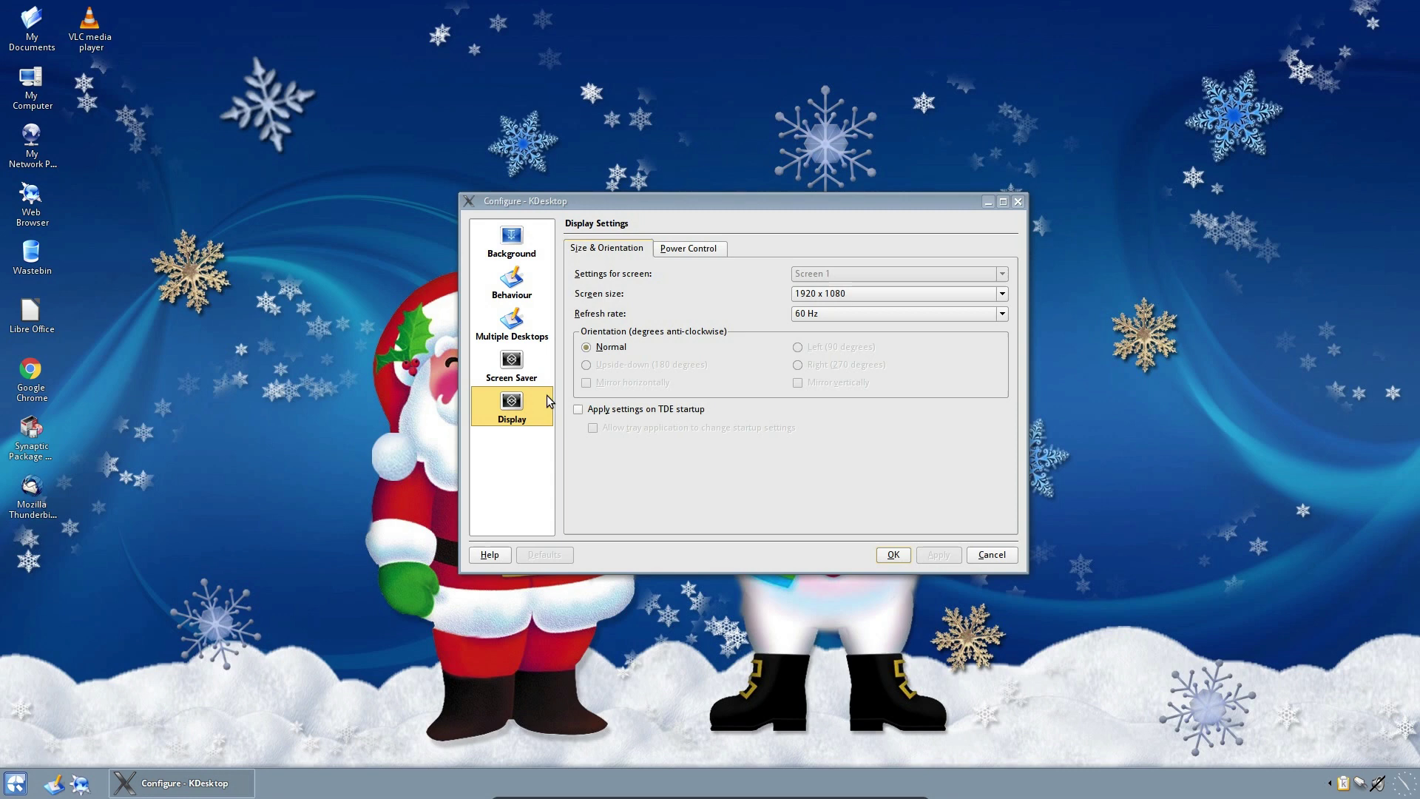
click(971, 553)
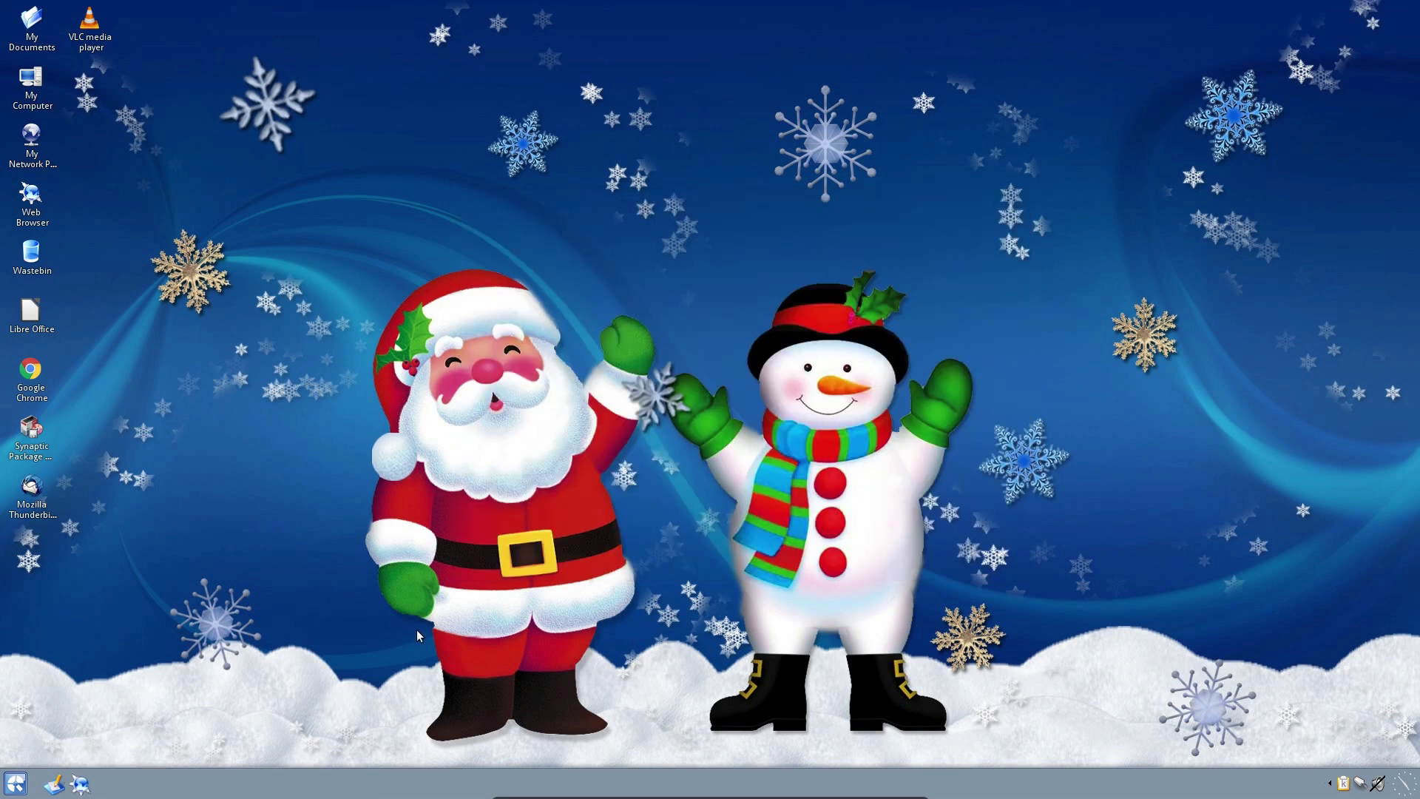
drag(417, 628, 4, 24)
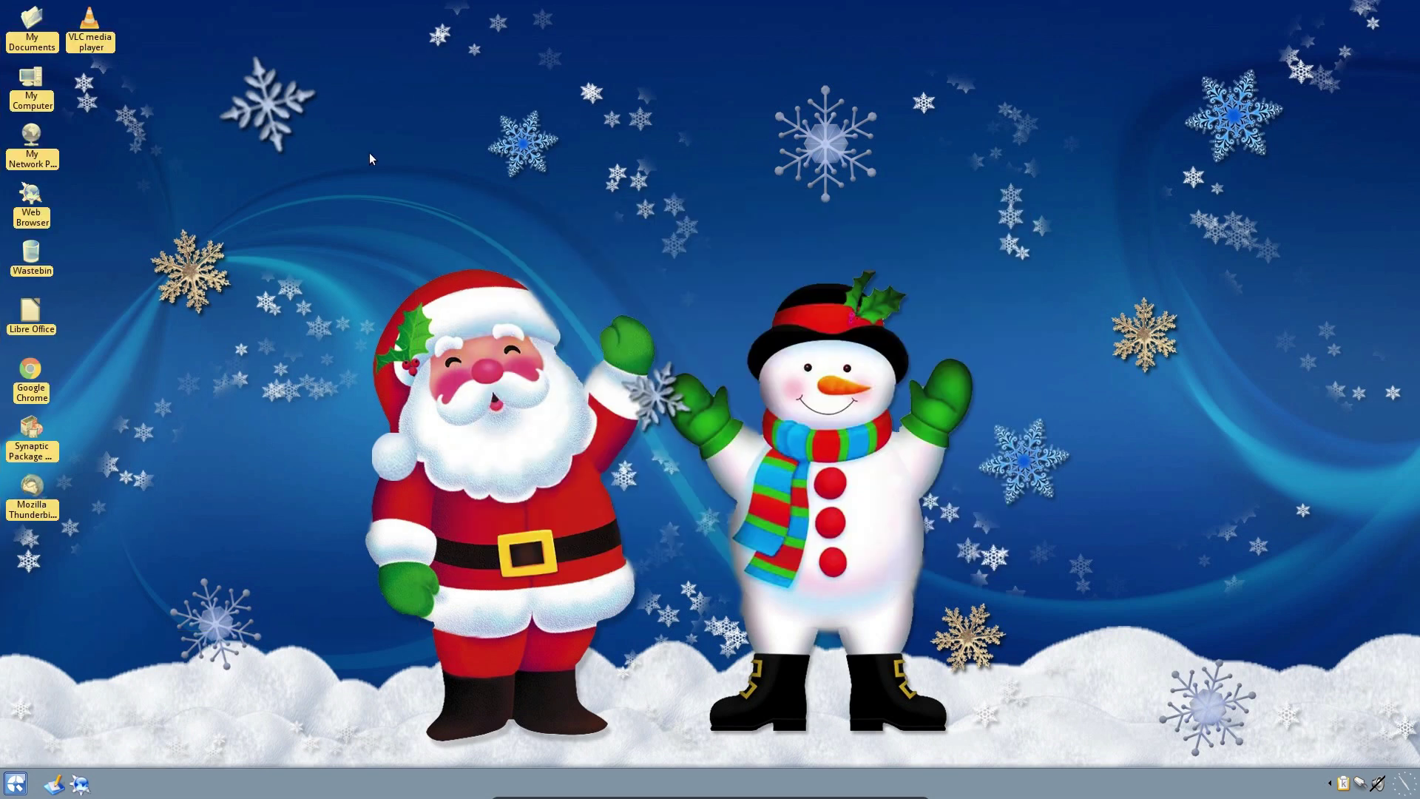
click(348, 152)
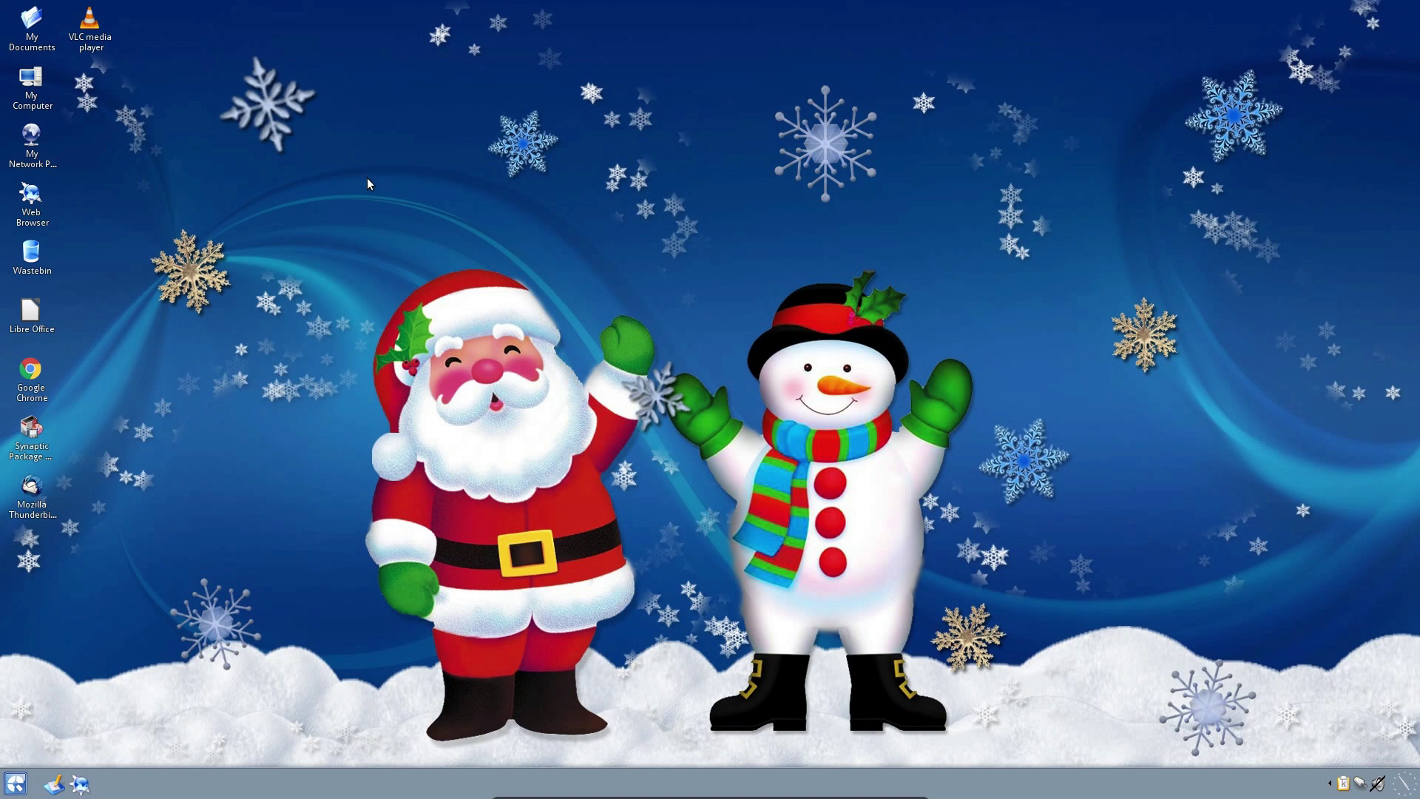
click(31, 21)
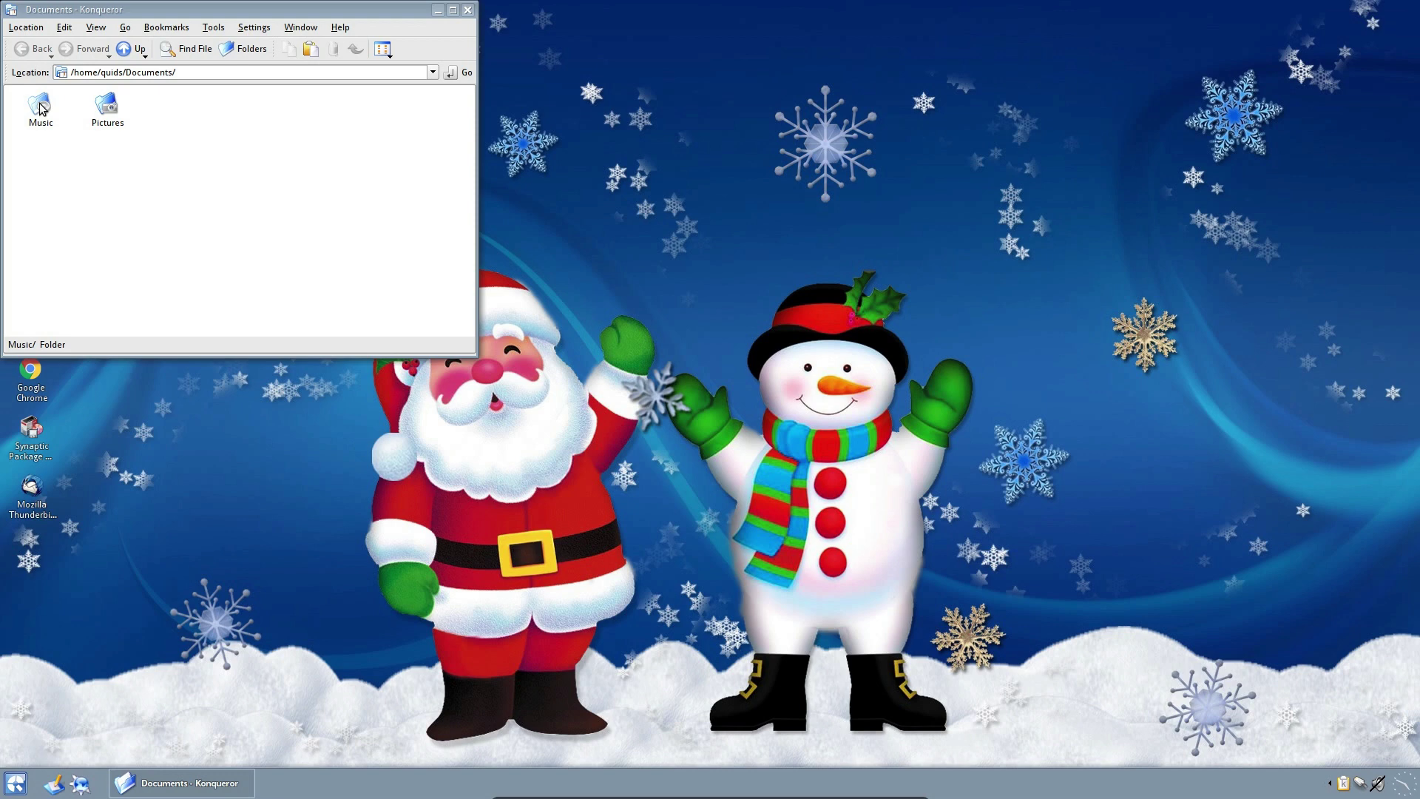
mouse_move(109, 108)
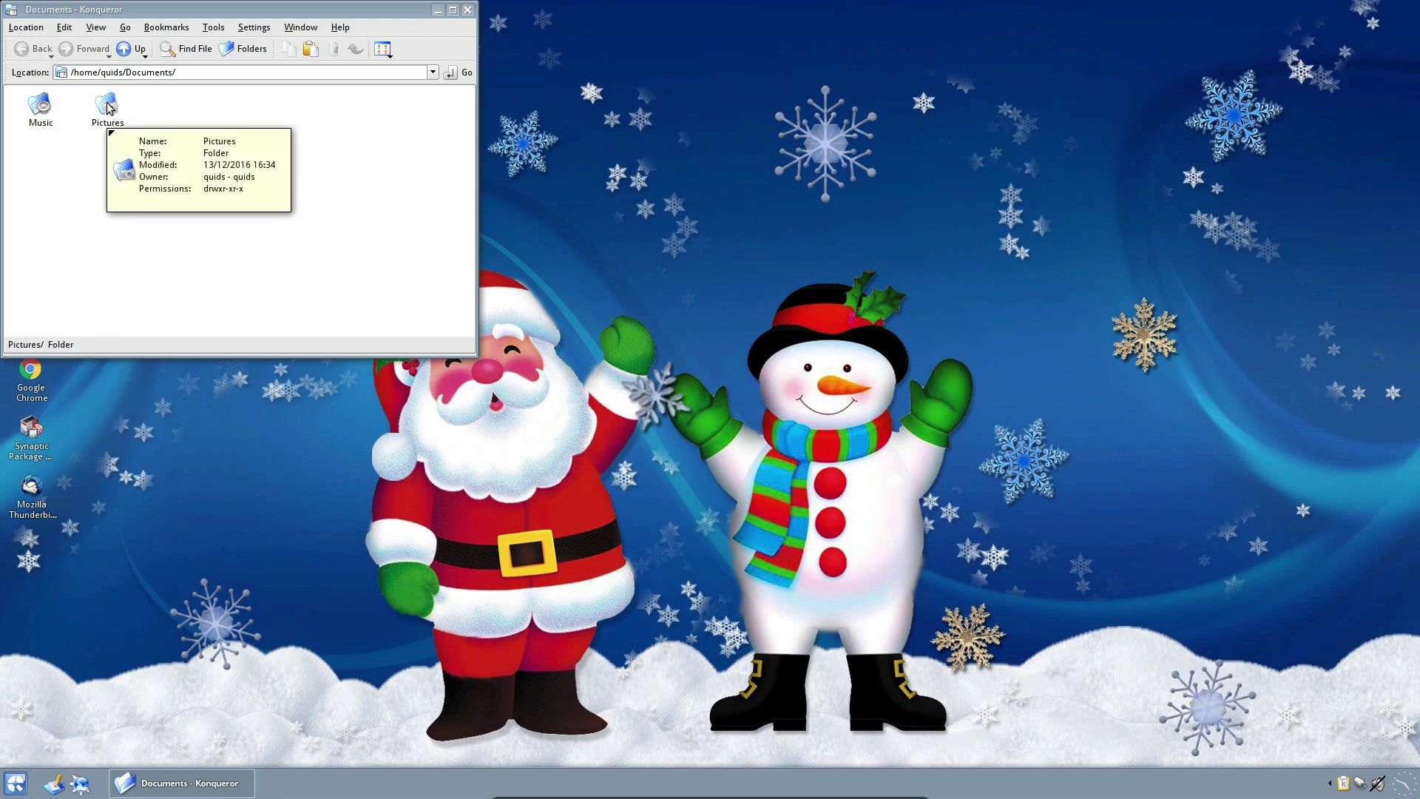
click(109, 108)
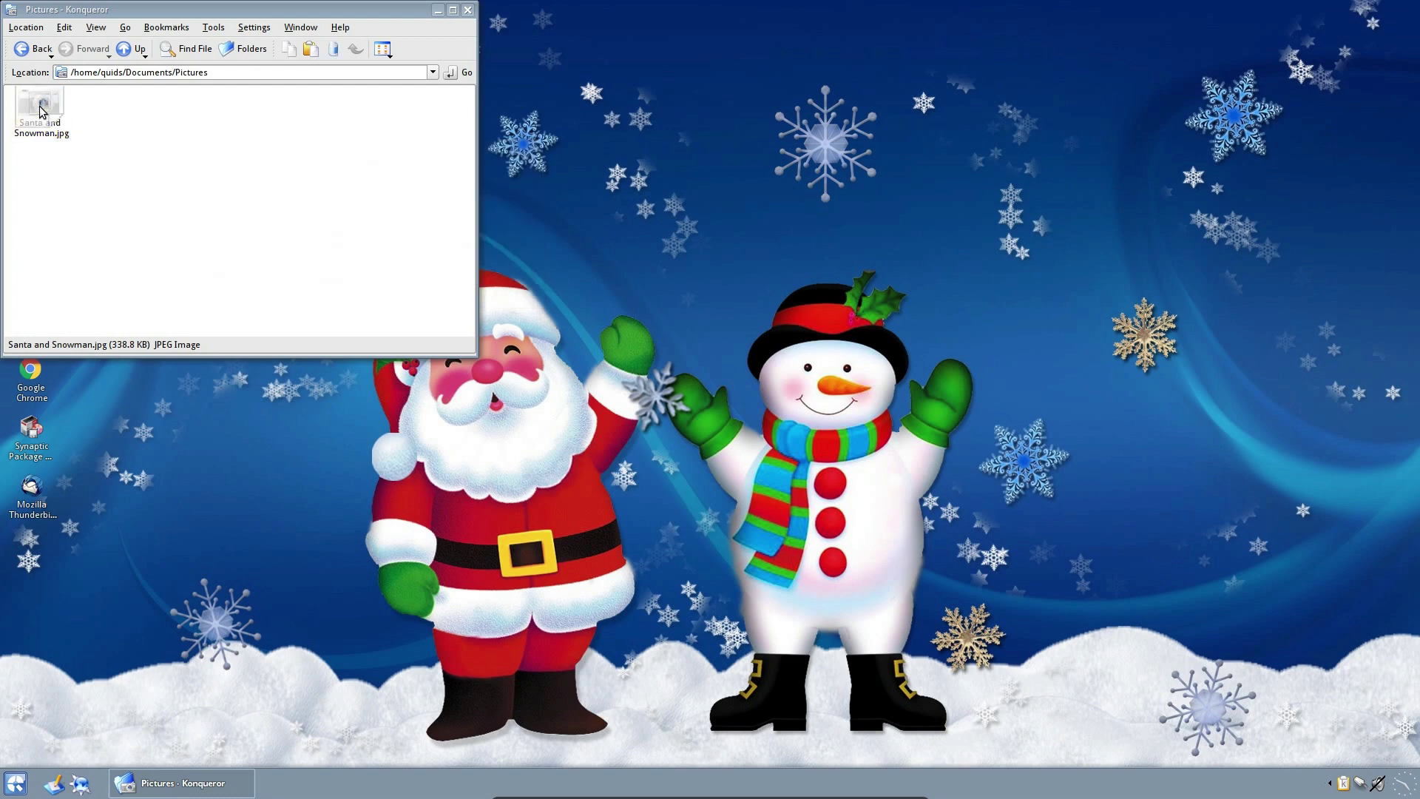
click(41, 111)
click(126, 48)
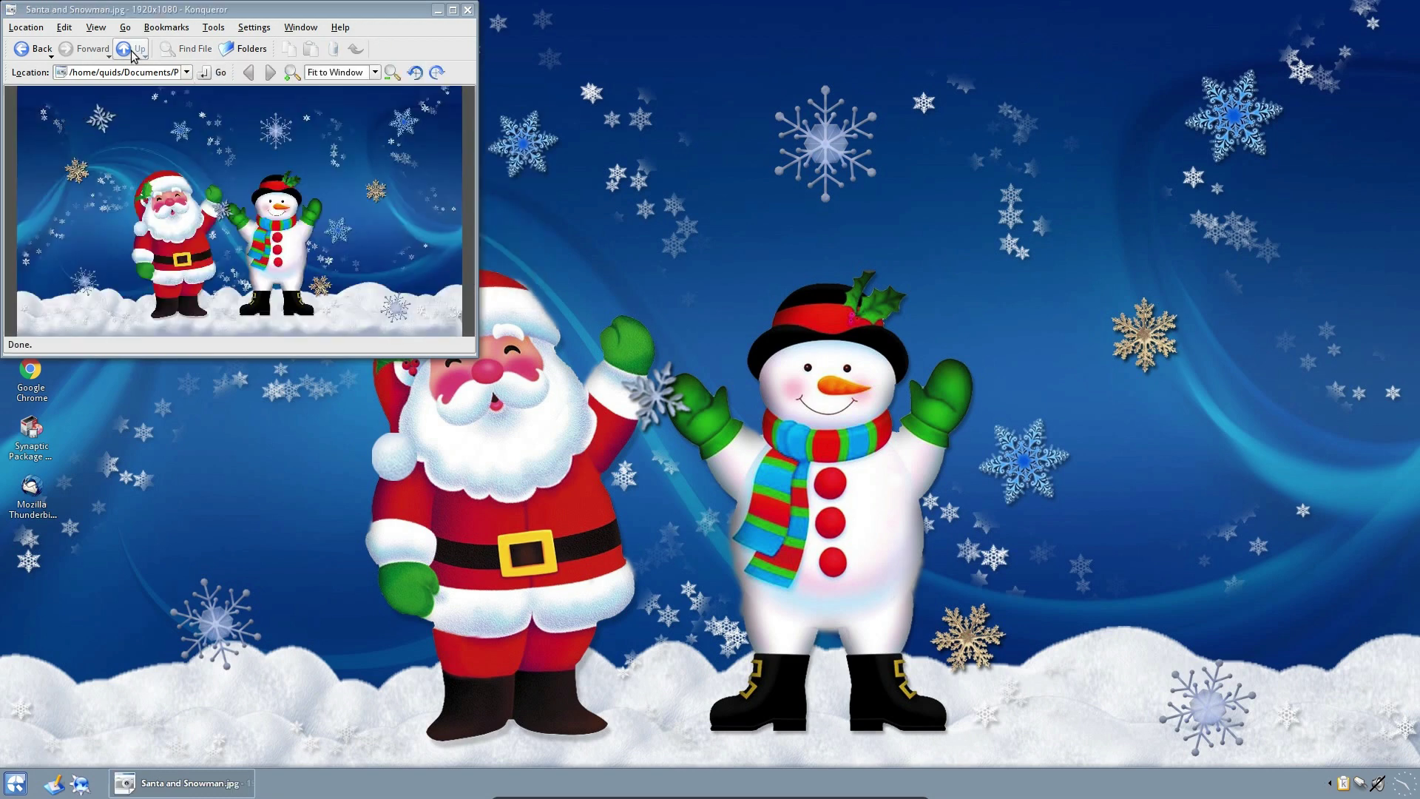
right_click(39, 114)
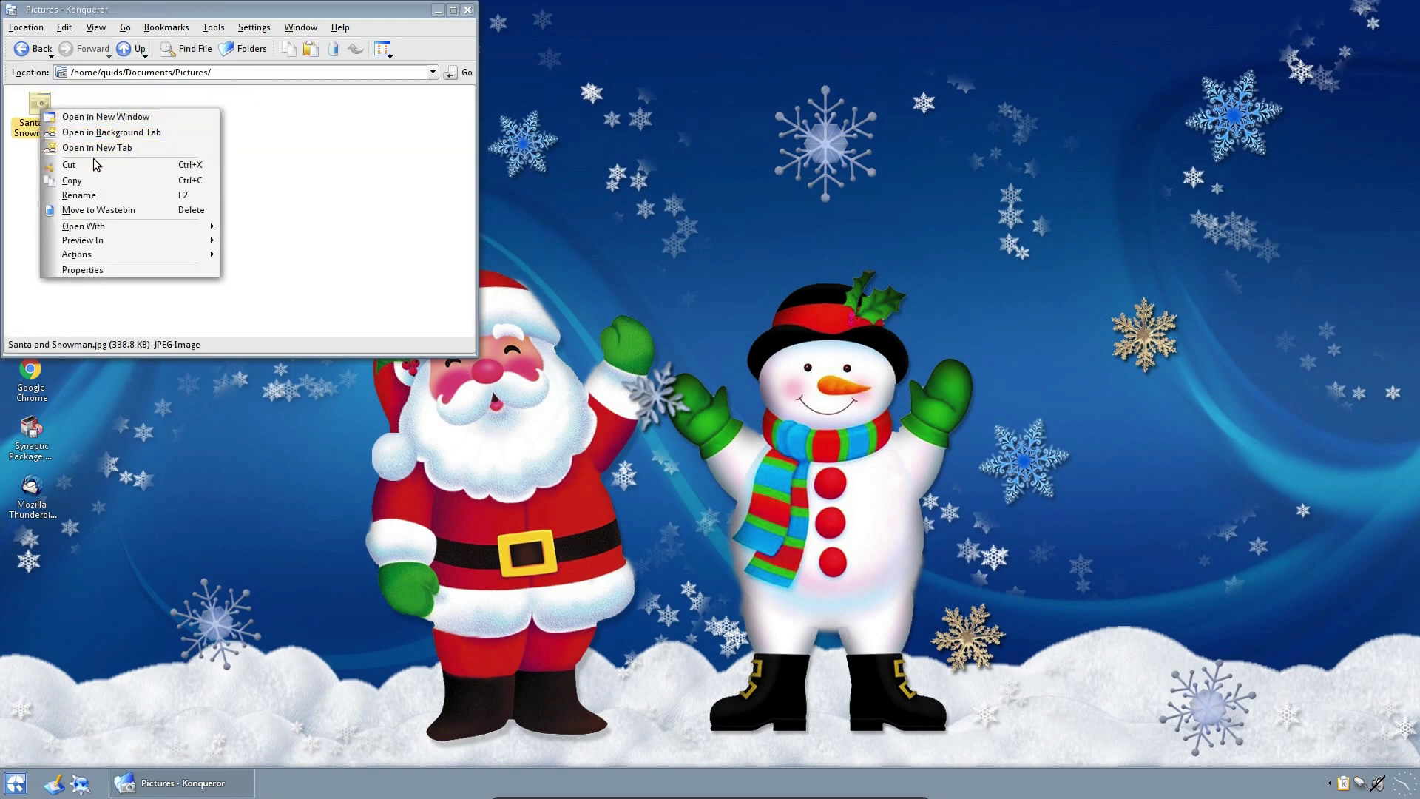
mouse_move(121, 223)
click(257, 229)
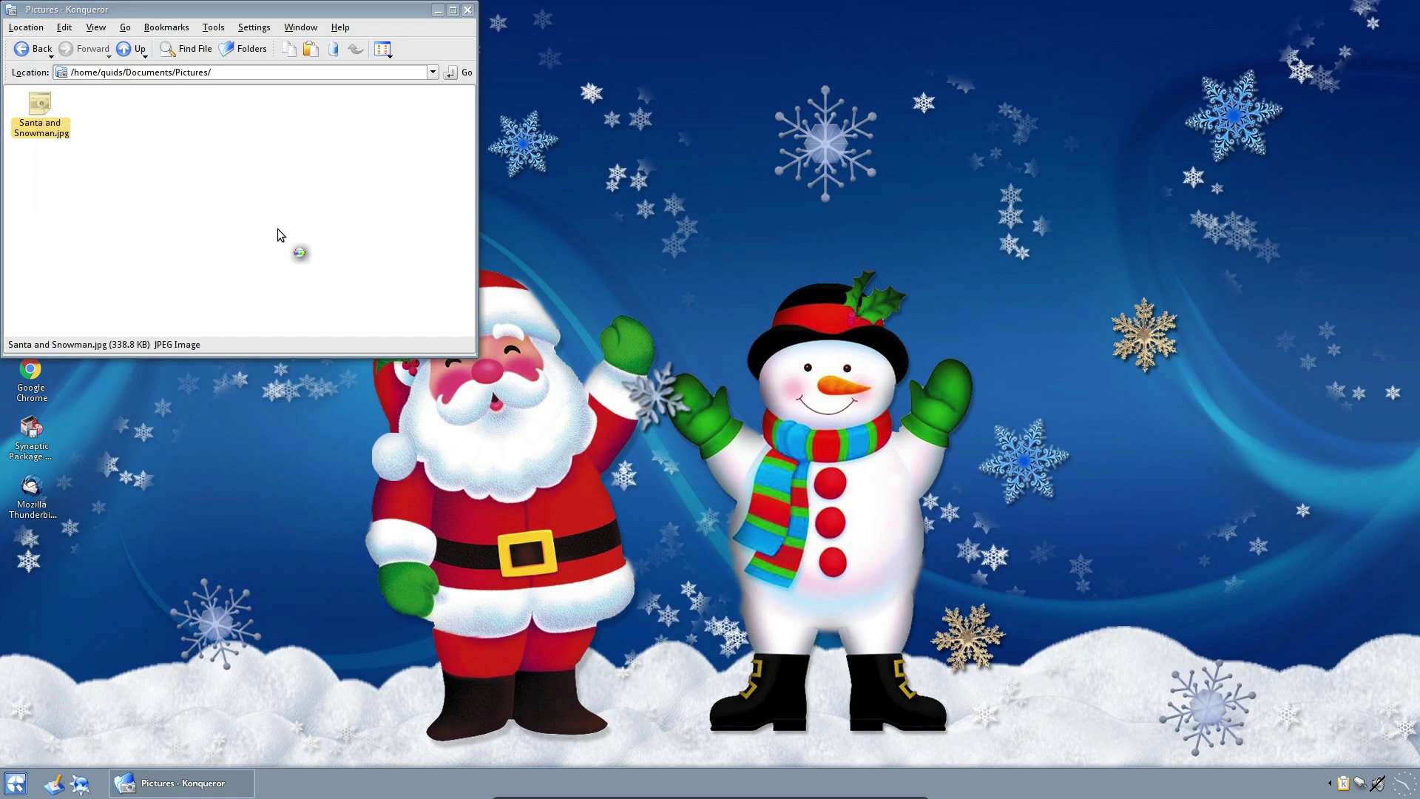
double_click(396, 25)
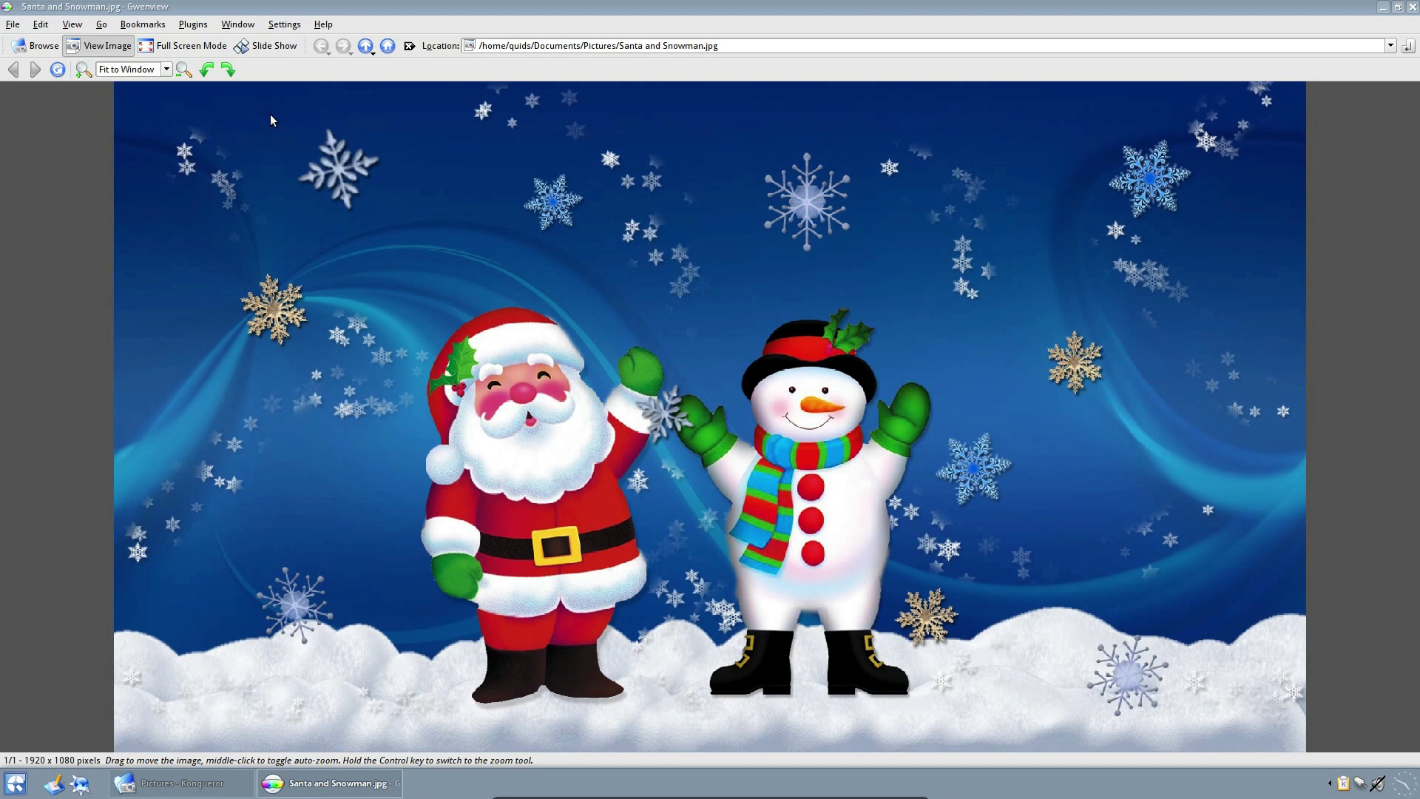
click(66, 27)
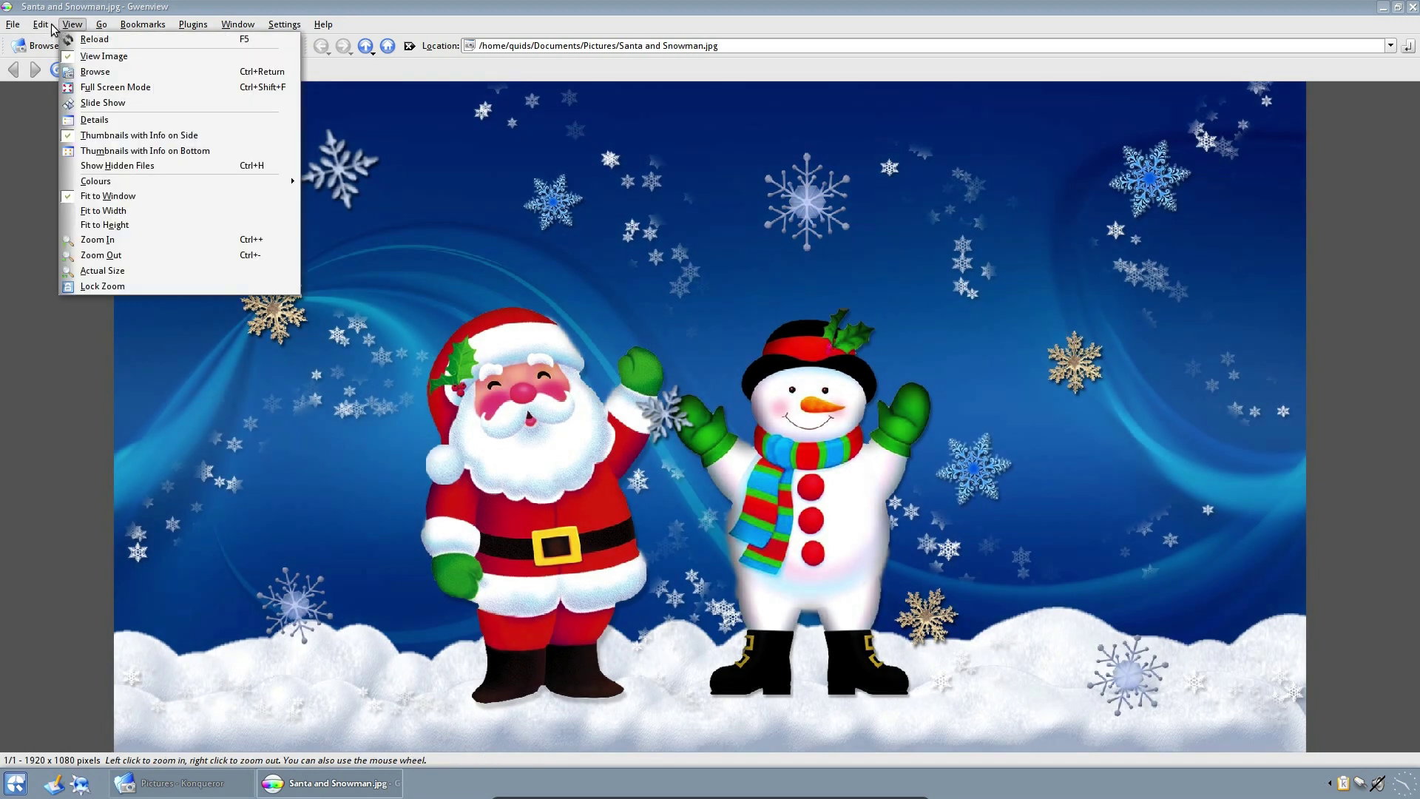
mouse_move(48, 30)
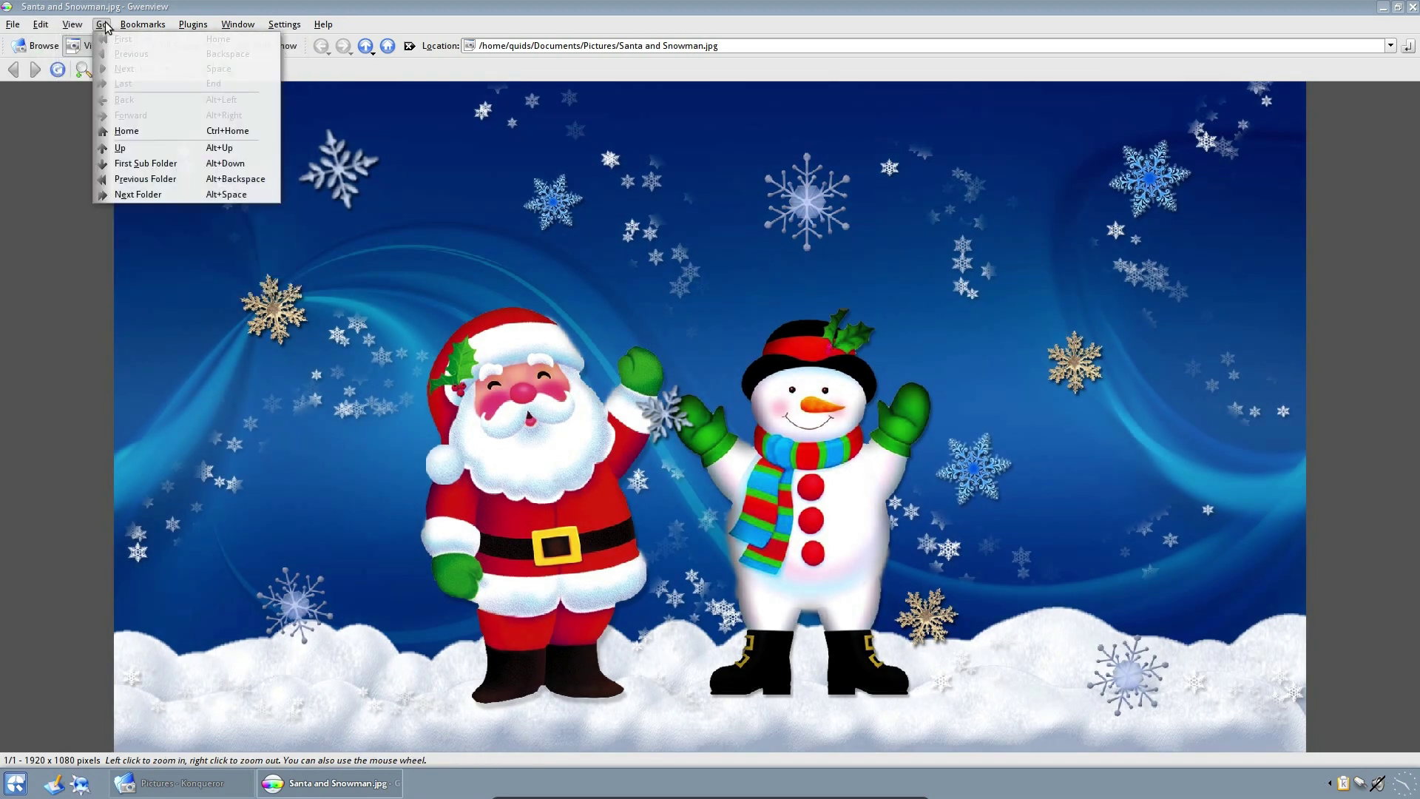
mouse_move(239, 27)
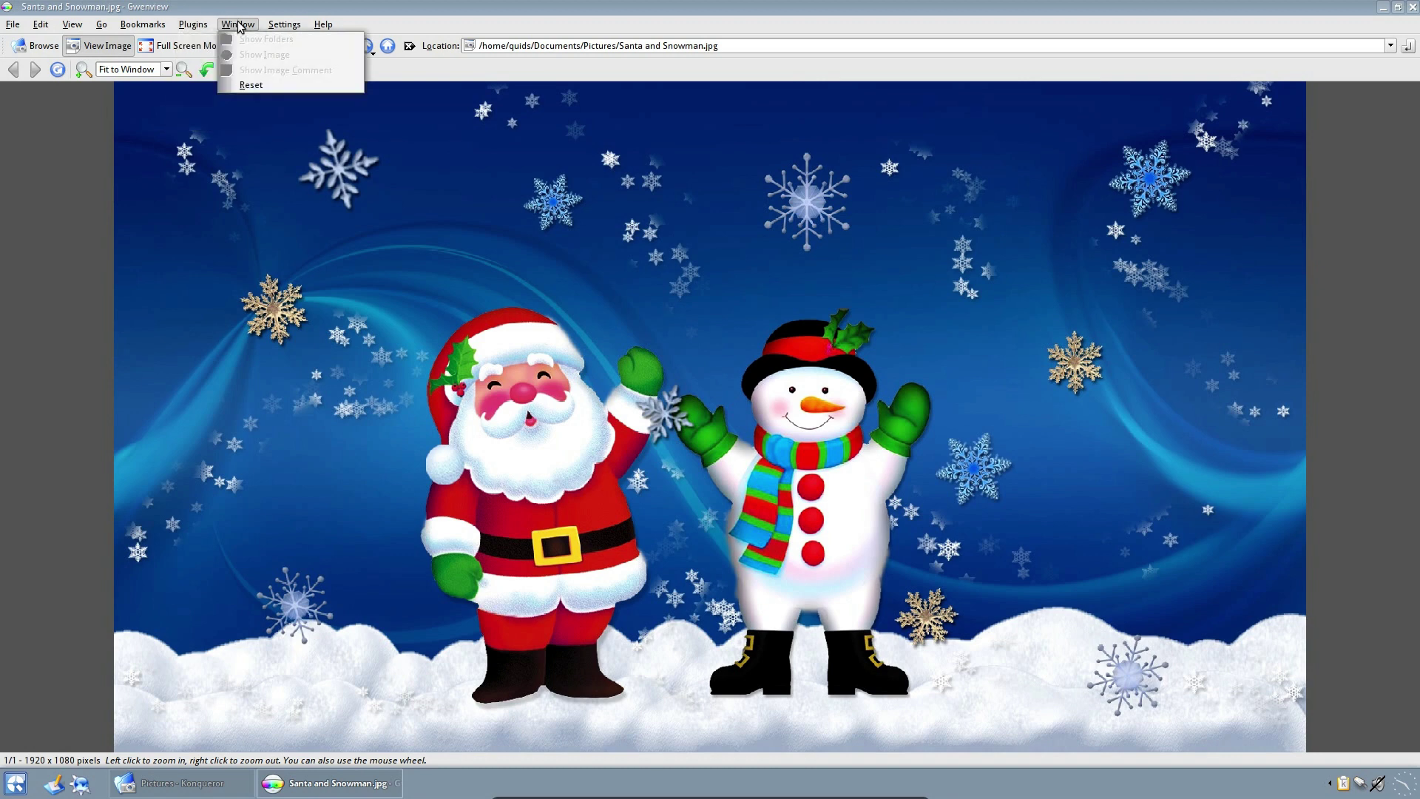
mouse_move(284, 25)
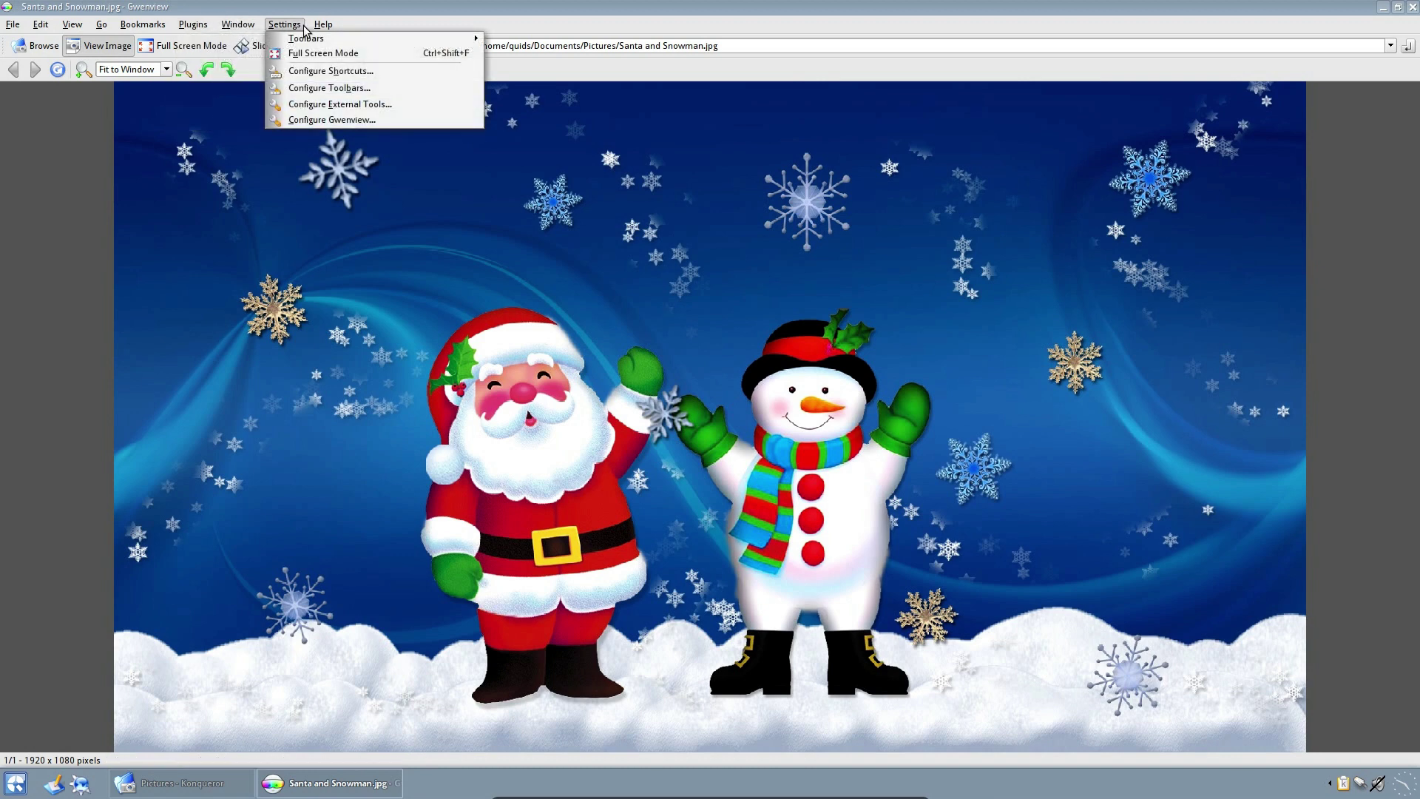
click(433, 9)
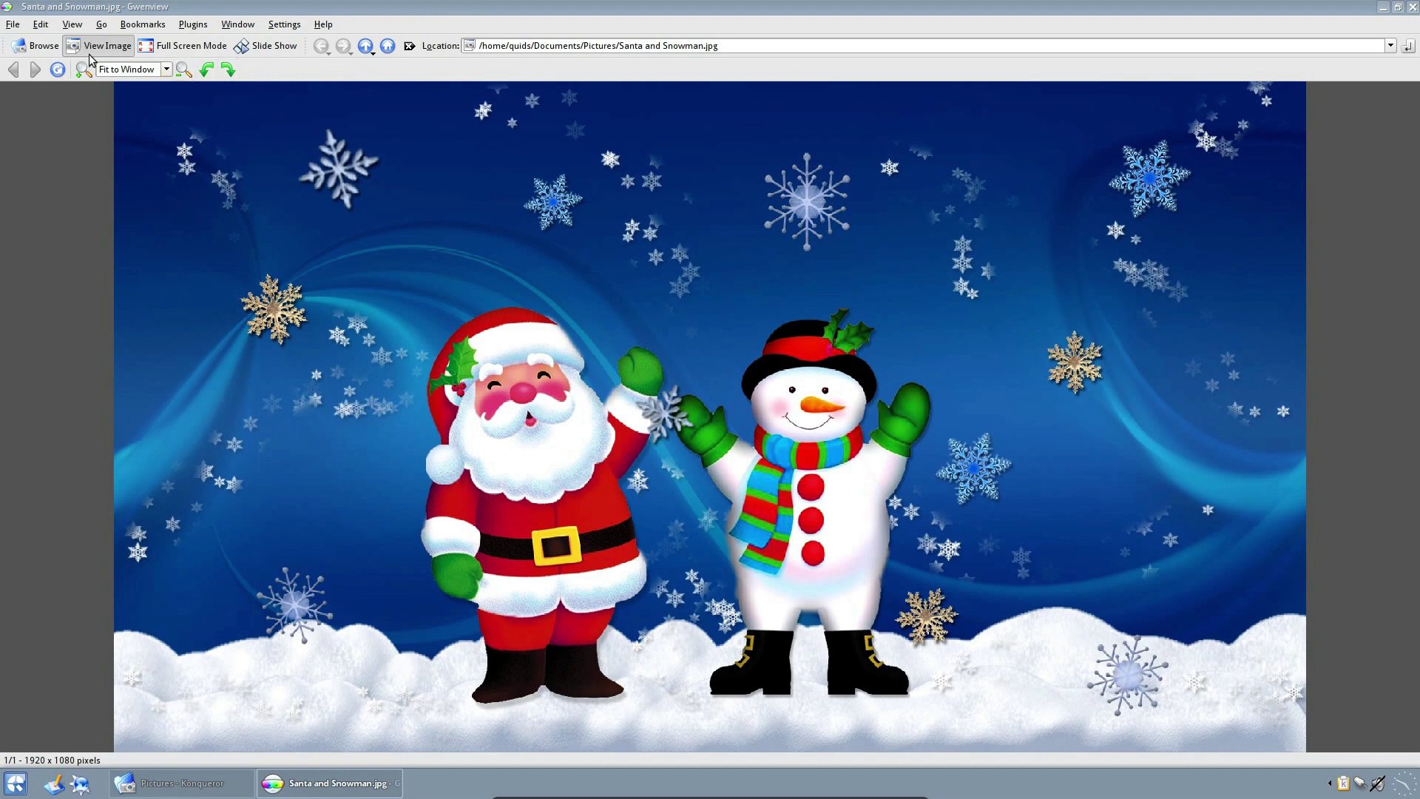
click(12, 25)
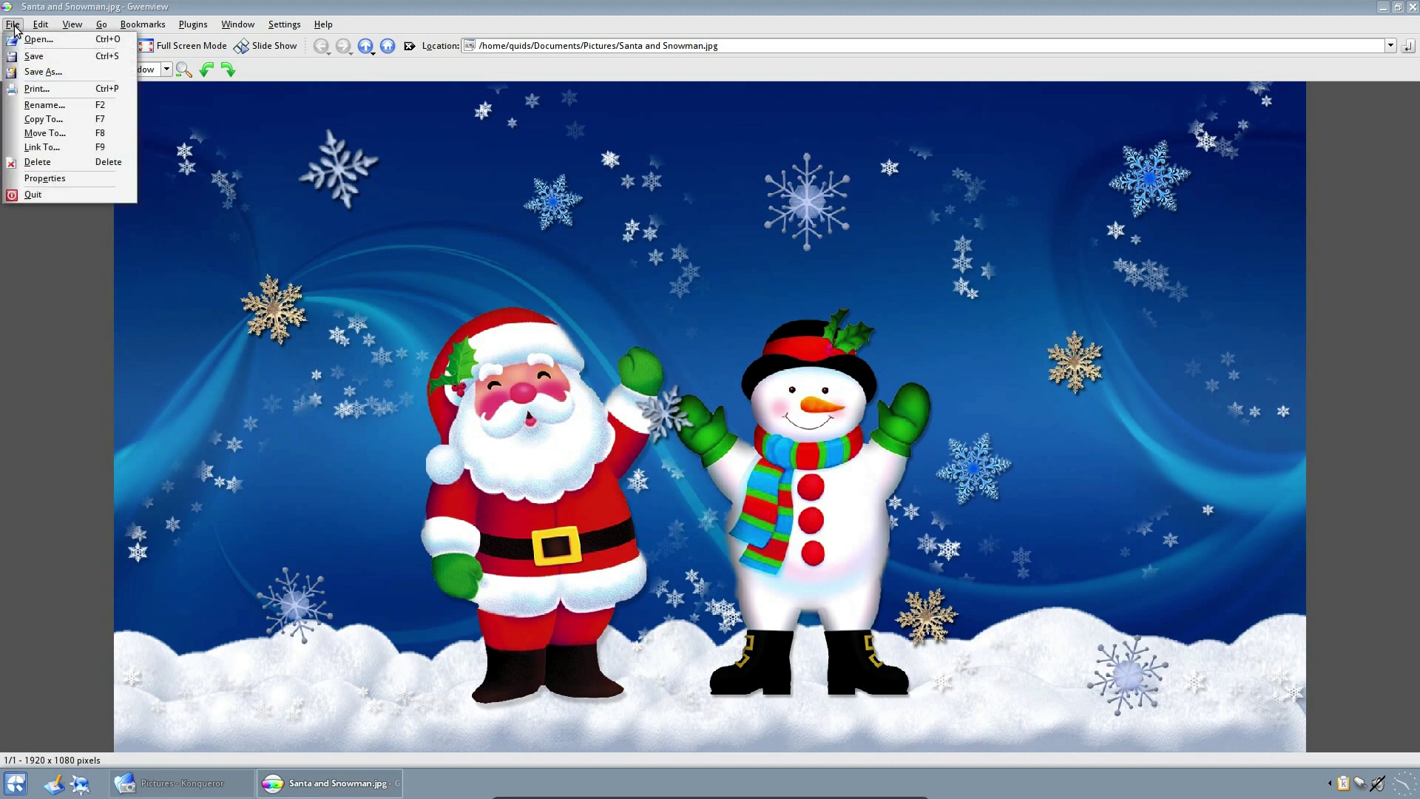
click(29, 197)
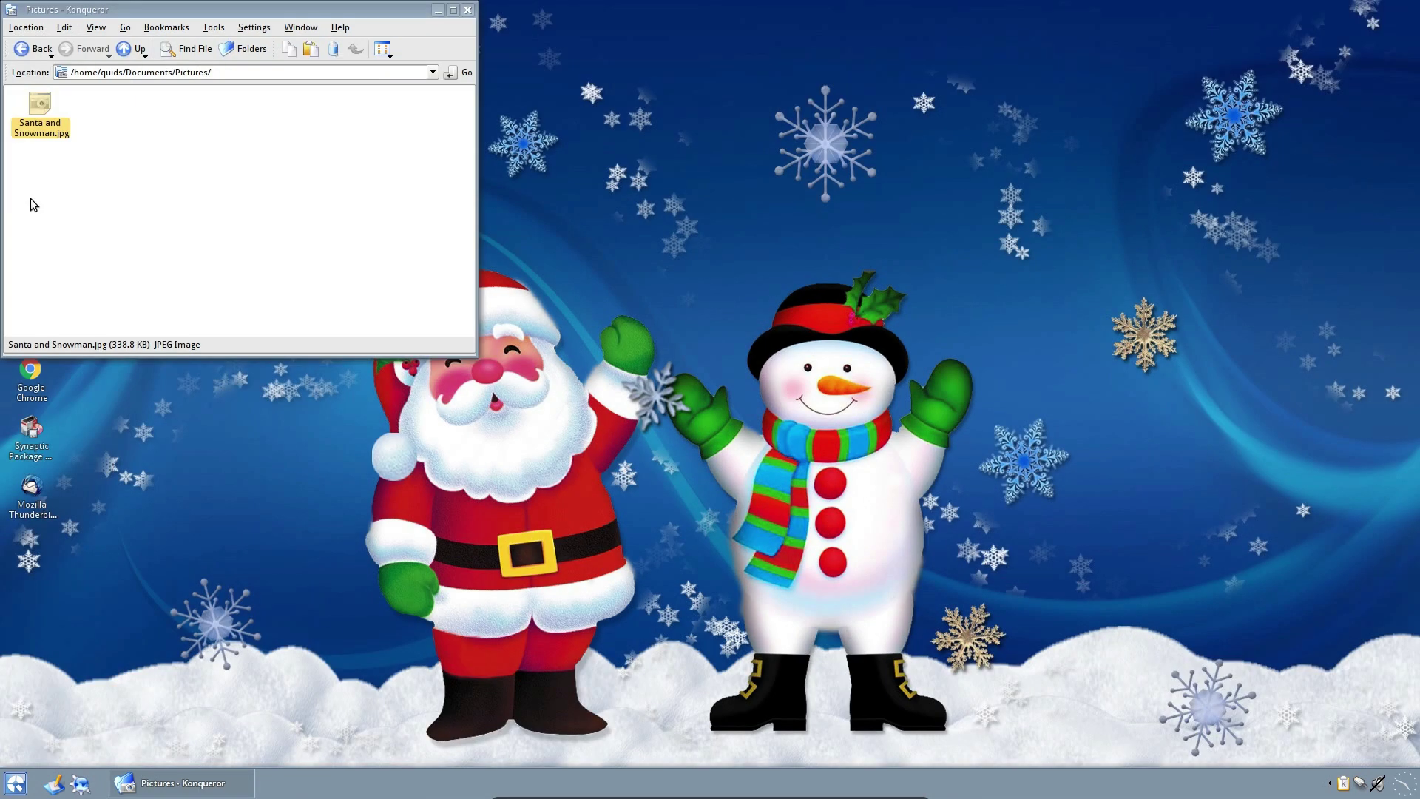
click(124, 48)
click(46, 111)
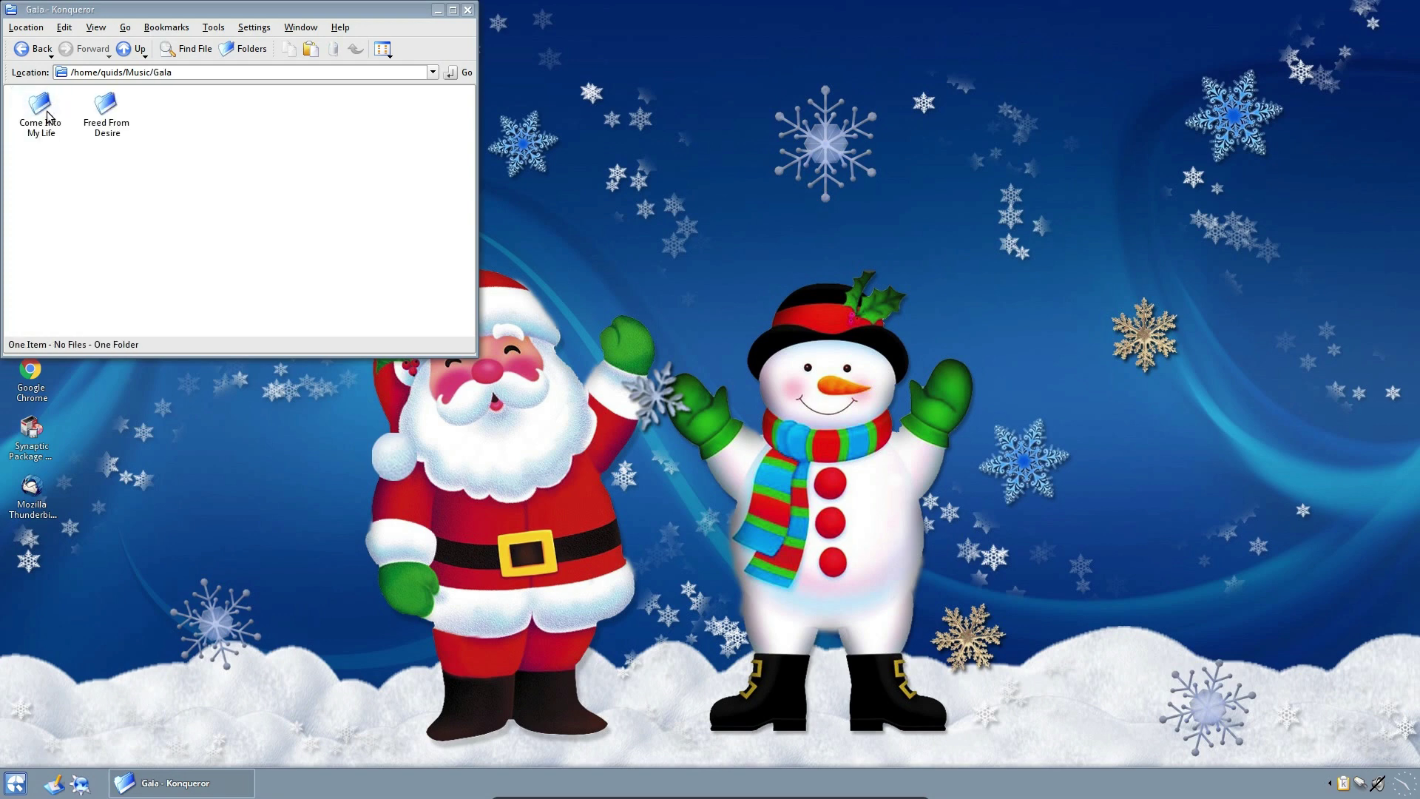
click(105, 110)
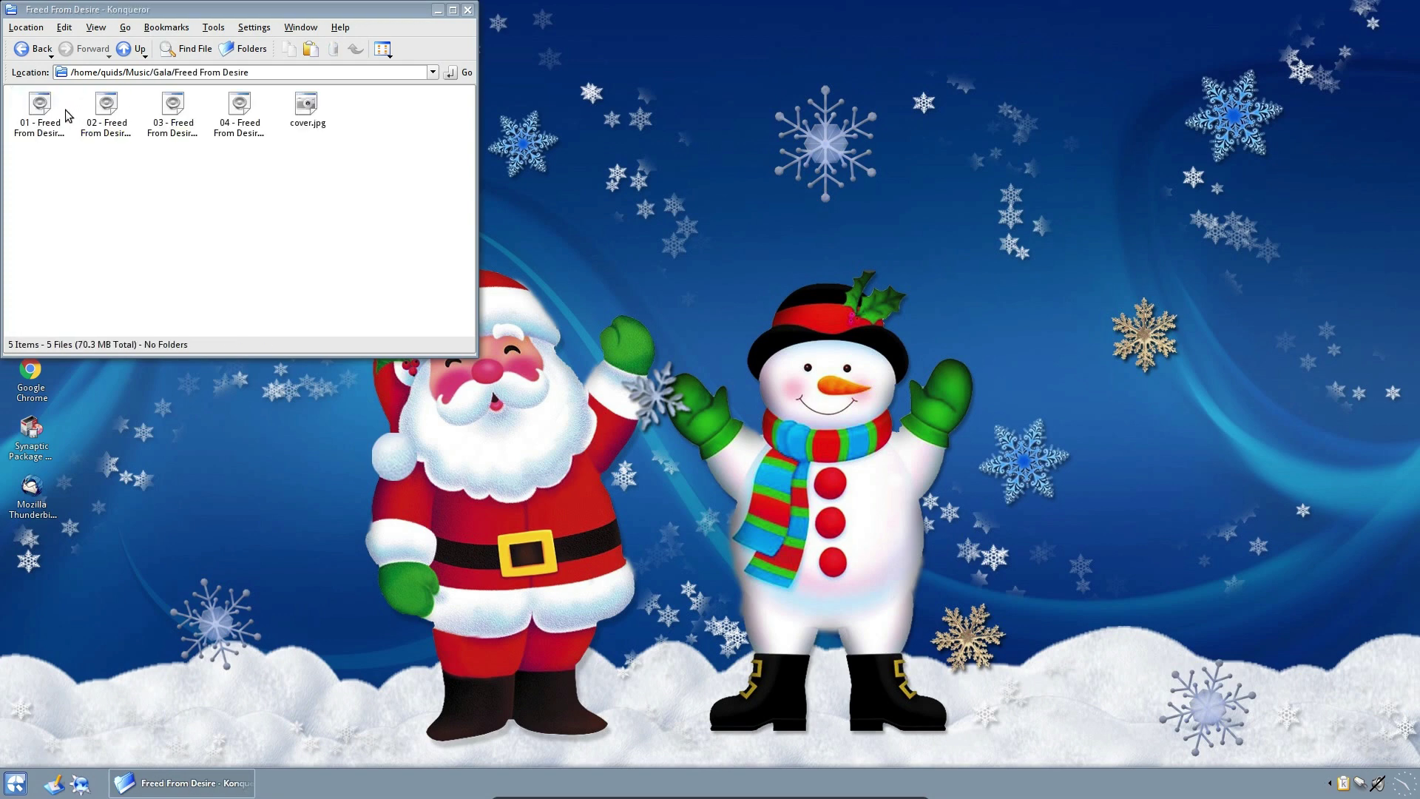
click(49, 122)
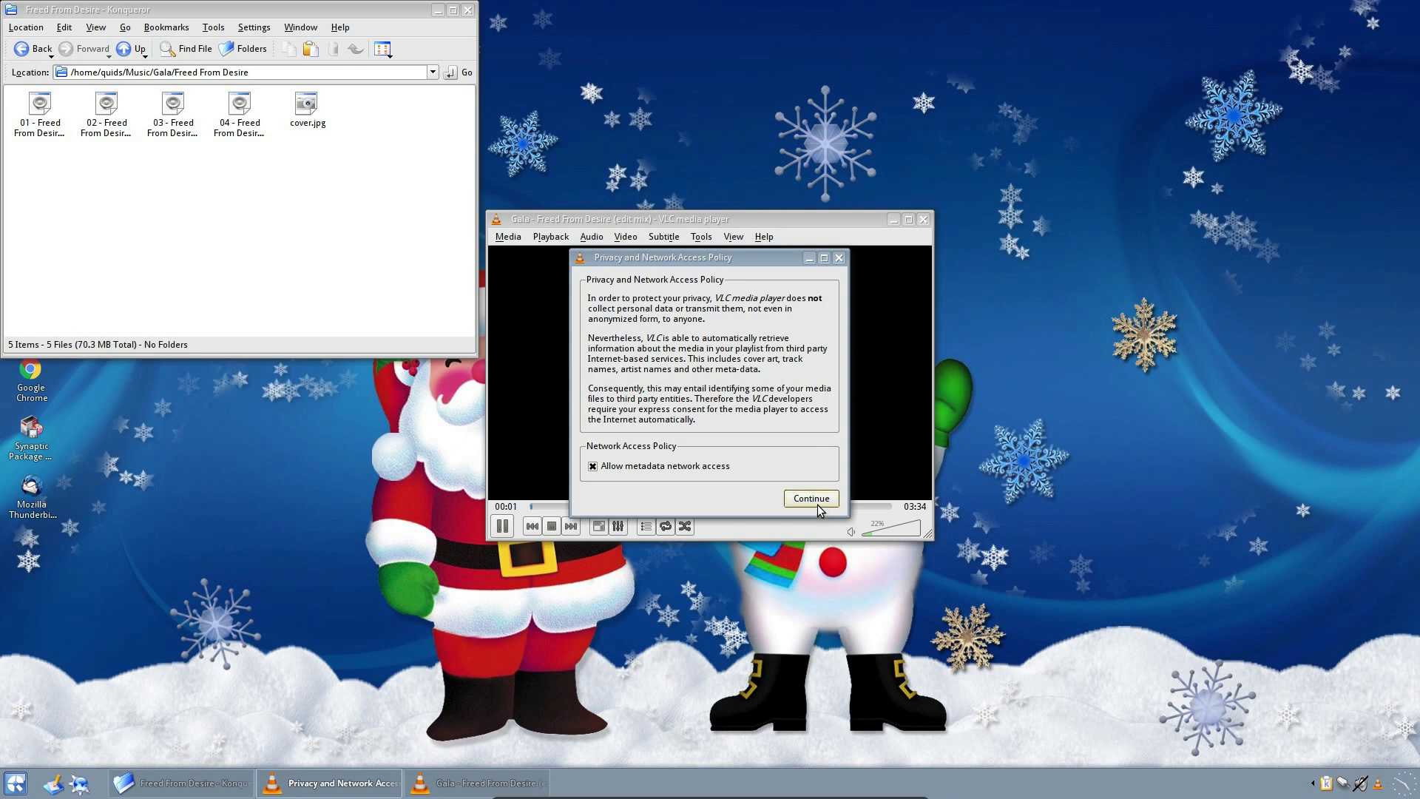
click(816, 502)
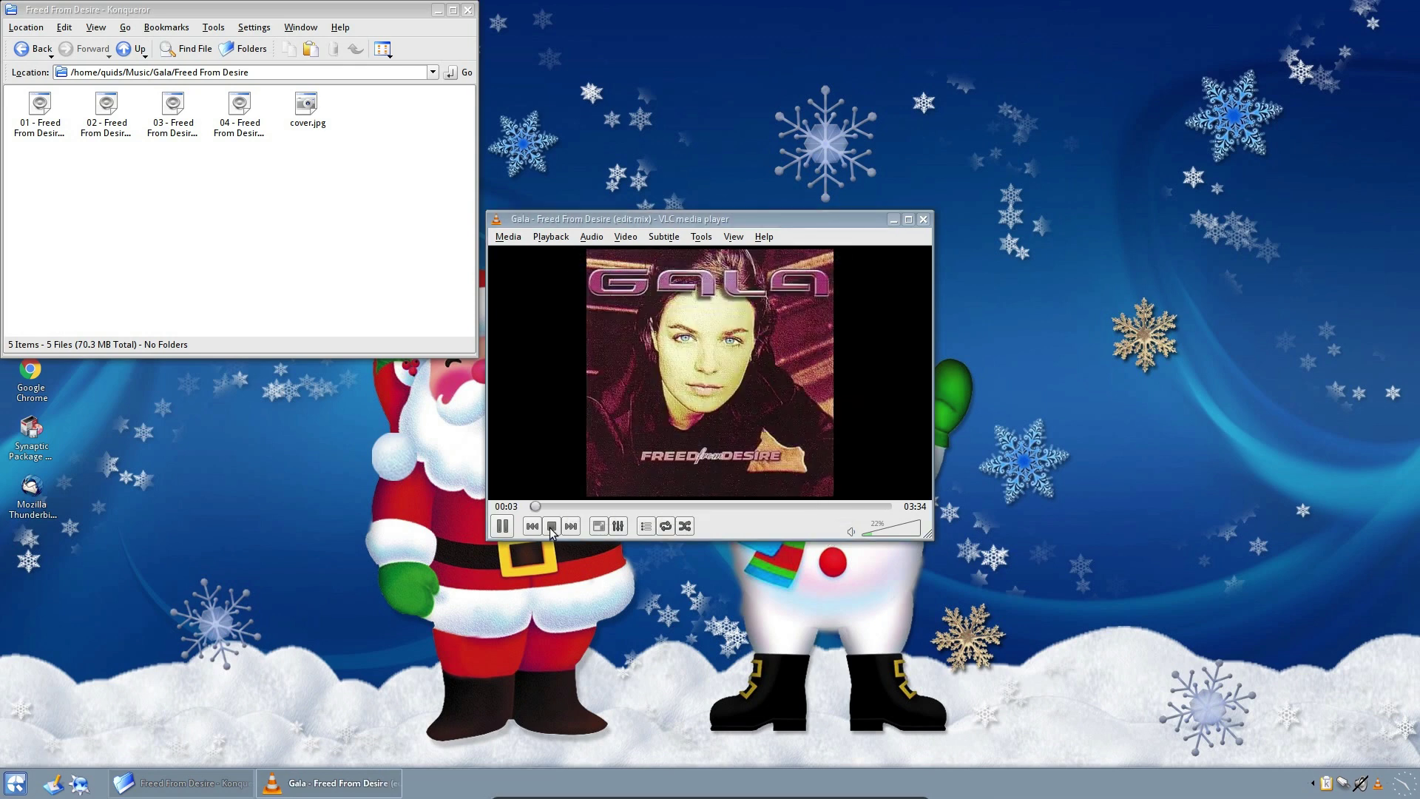
key(space)
right_click(373, 791)
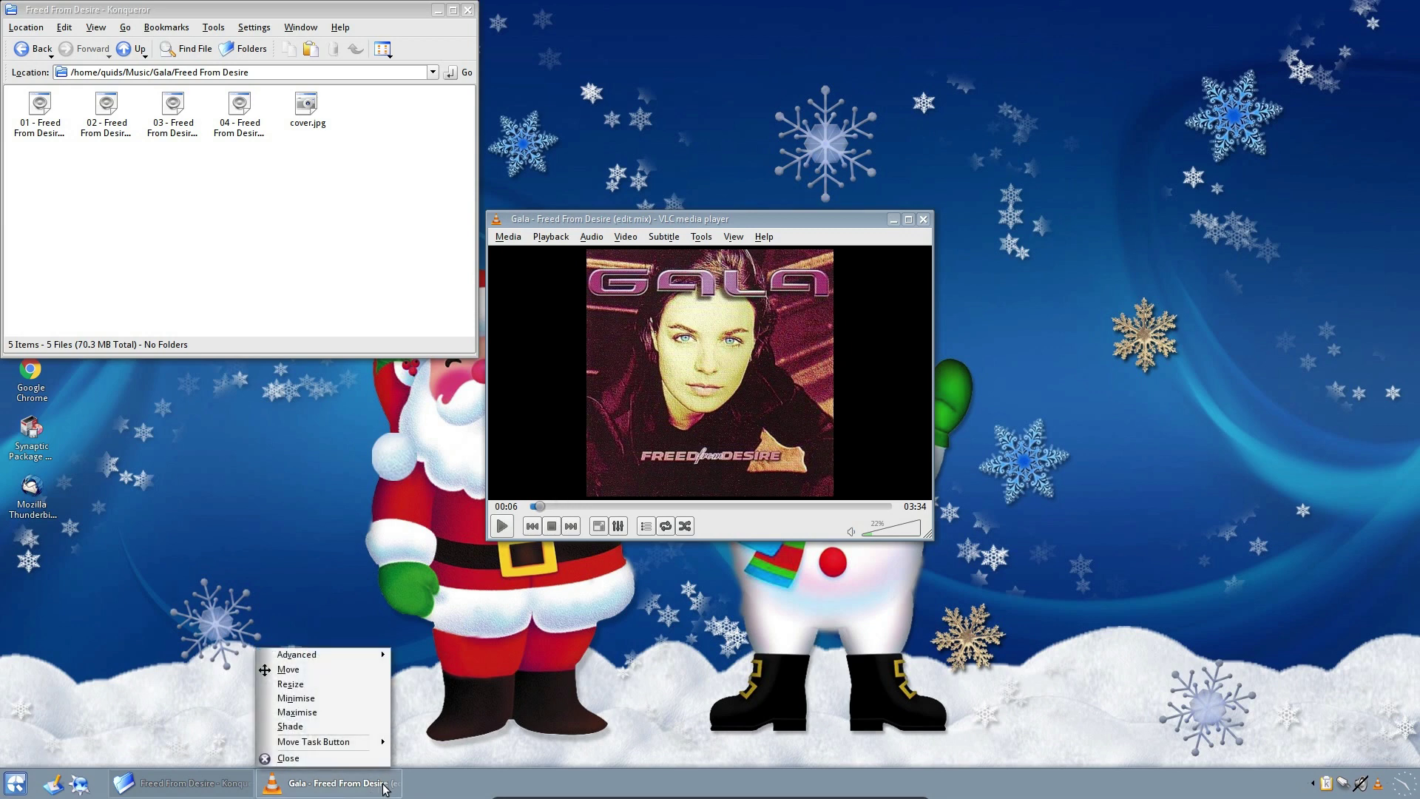
key(Escape)
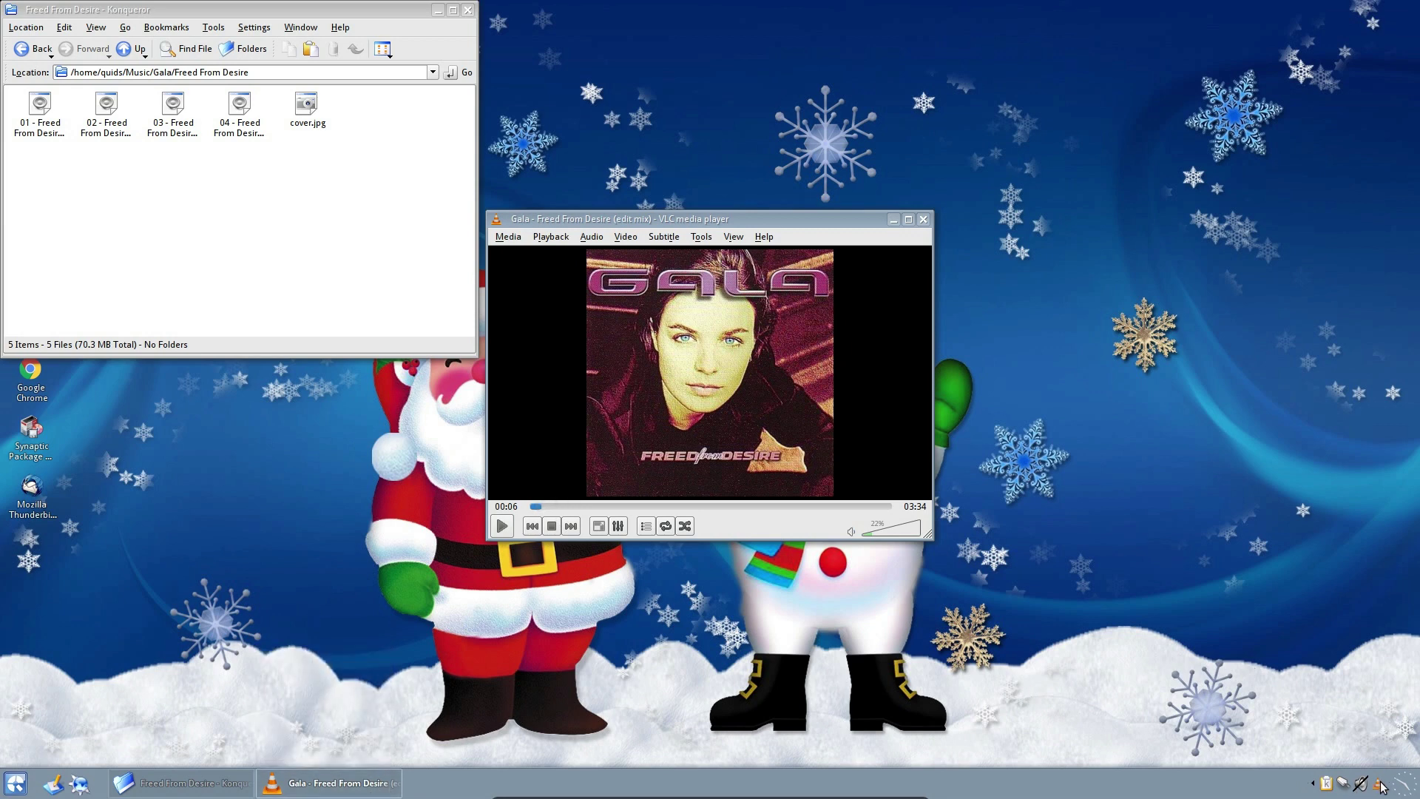
click(1378, 786)
right_click(1380, 788)
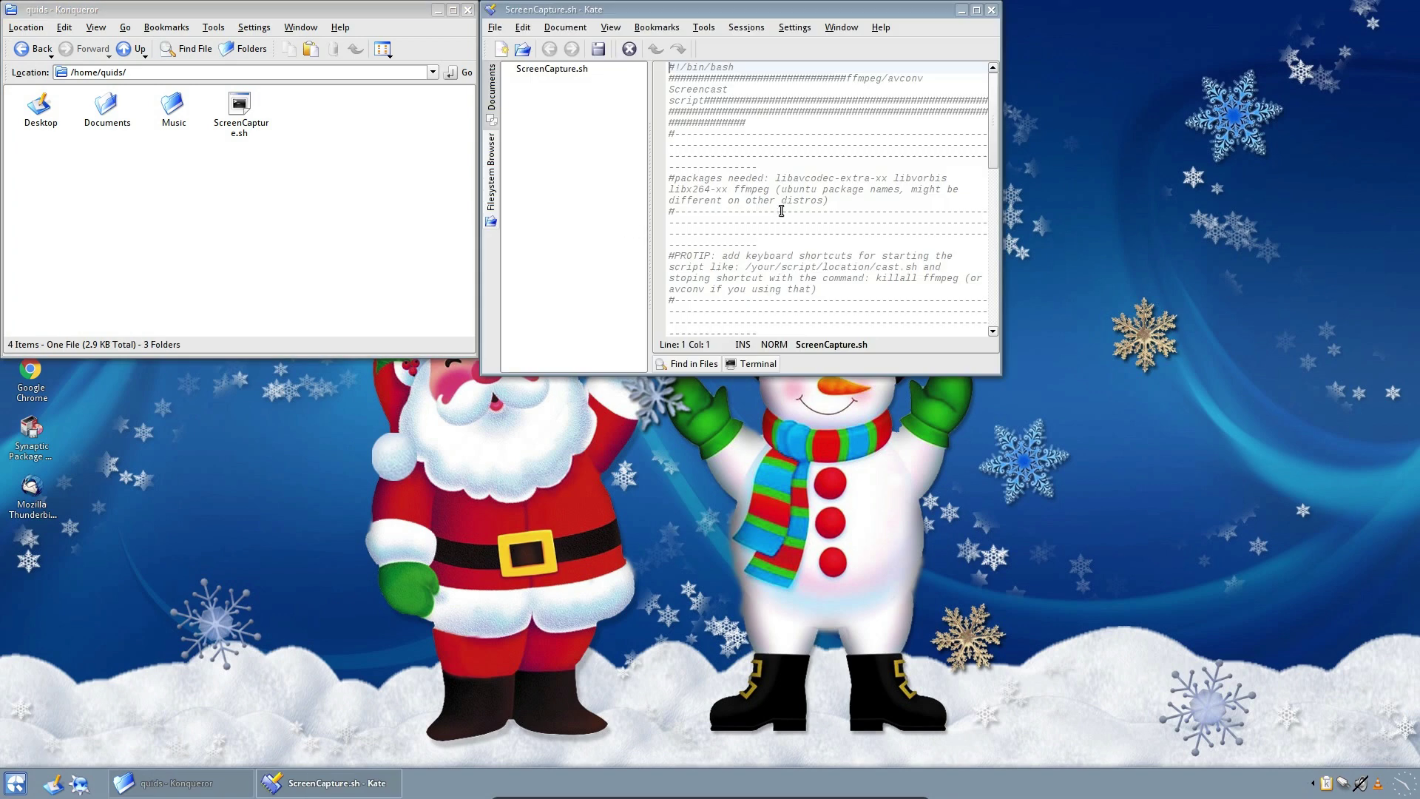
scroll(781, 211, down, 6)
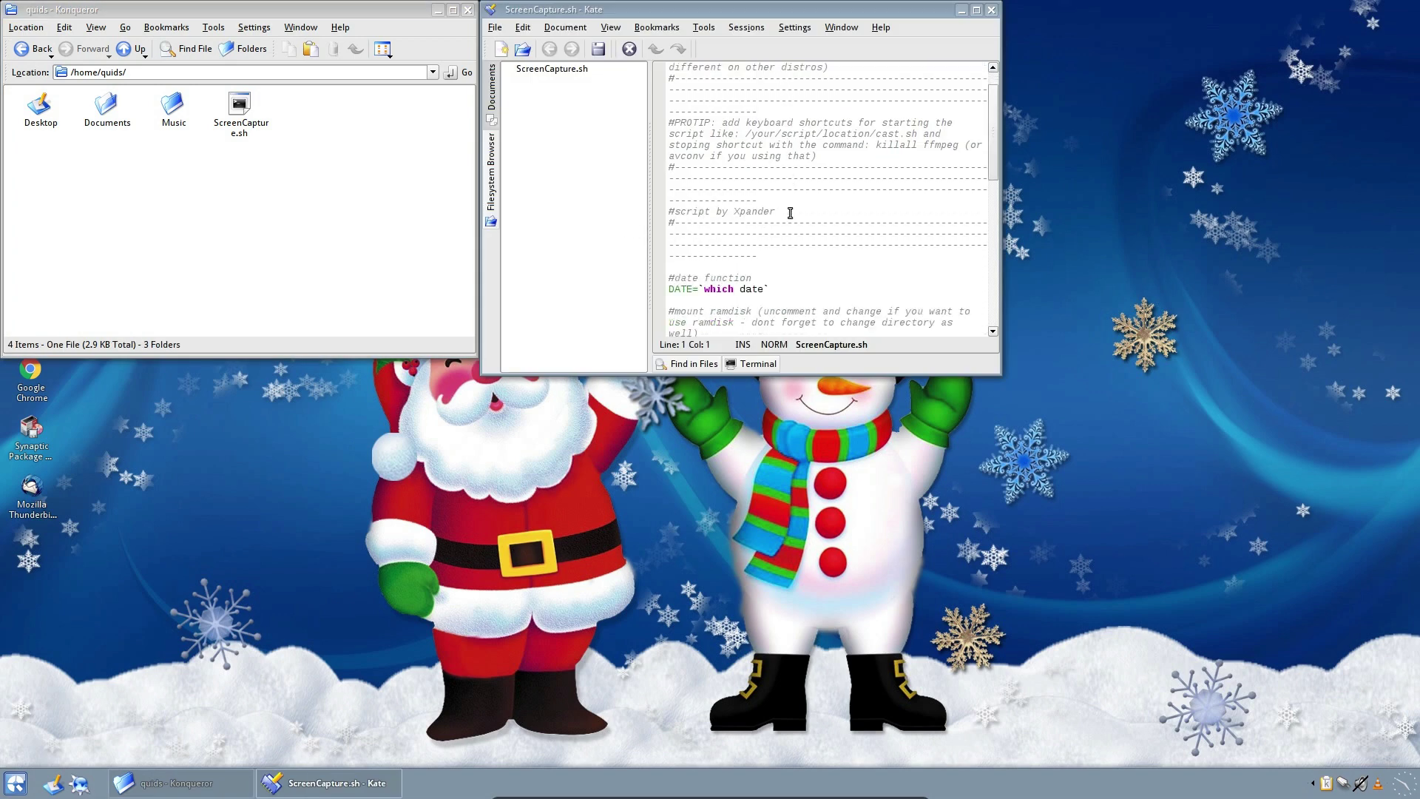
click(976, 10)
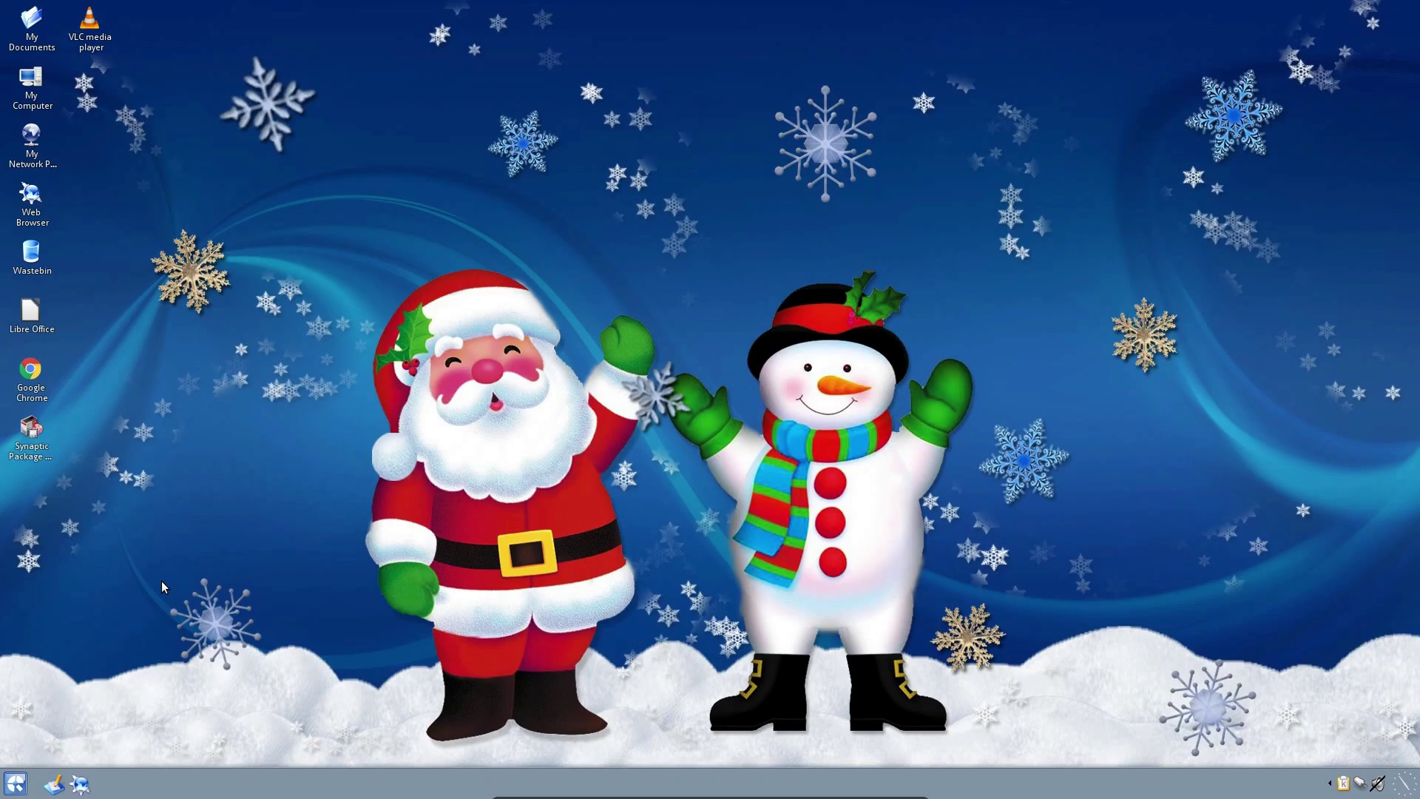
click(16, 786)
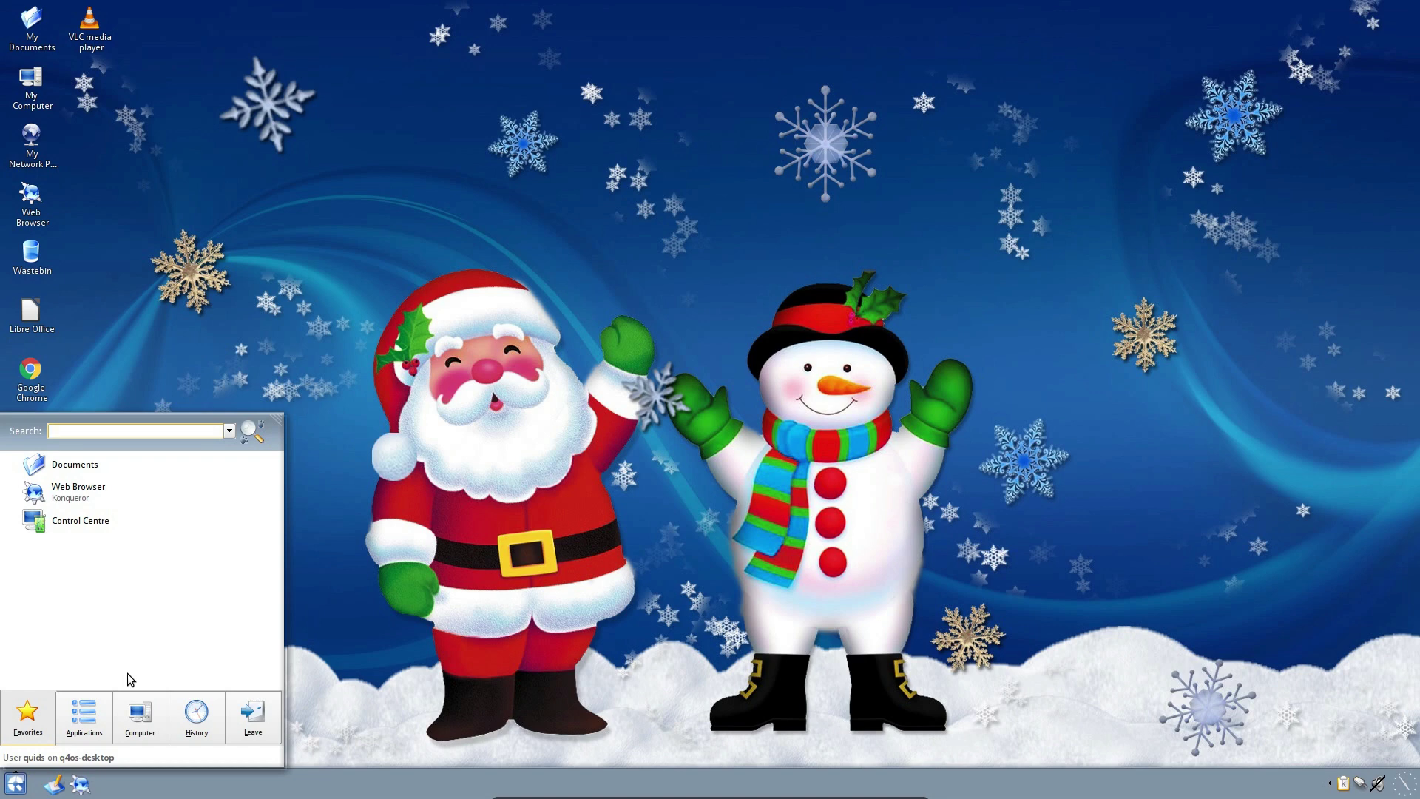
text(sett)
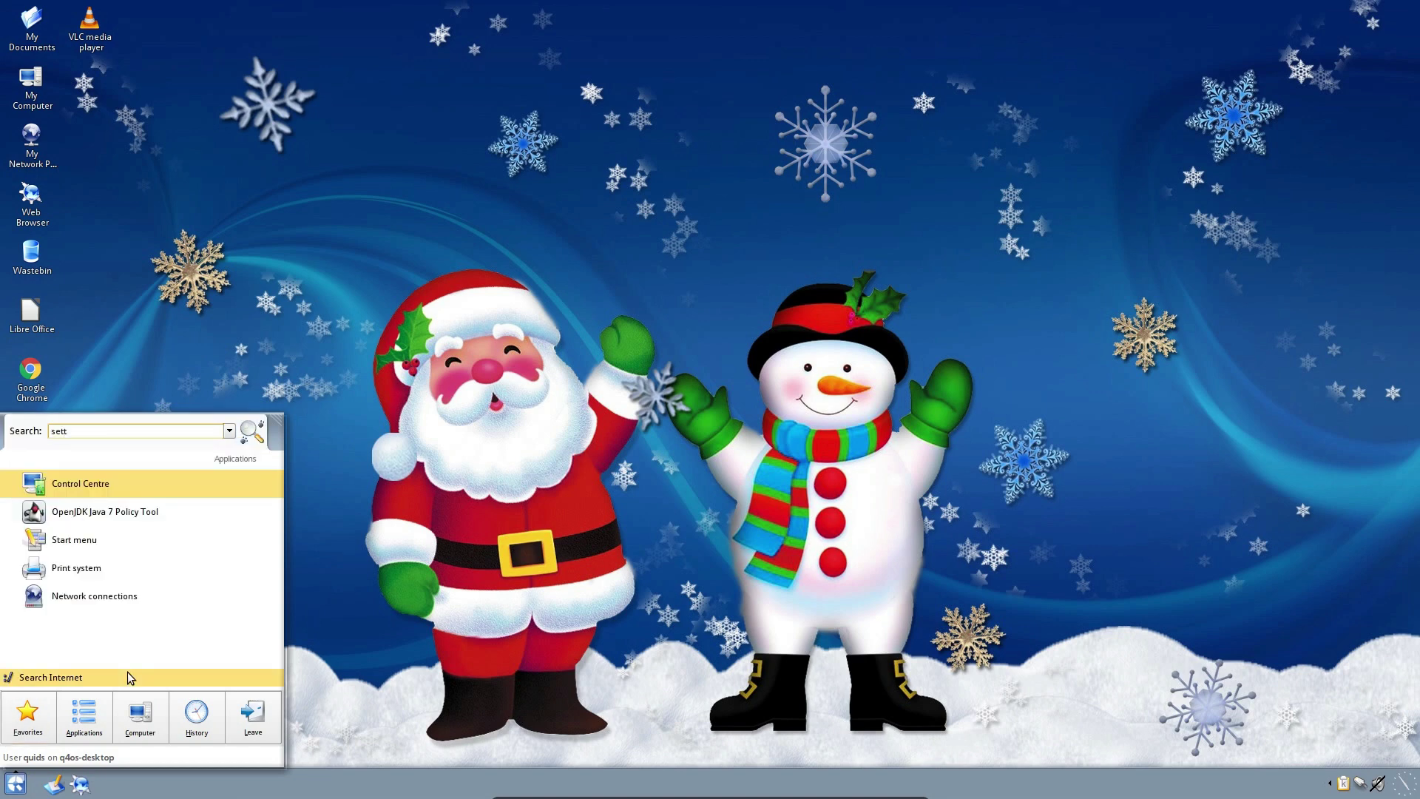
click(83, 488)
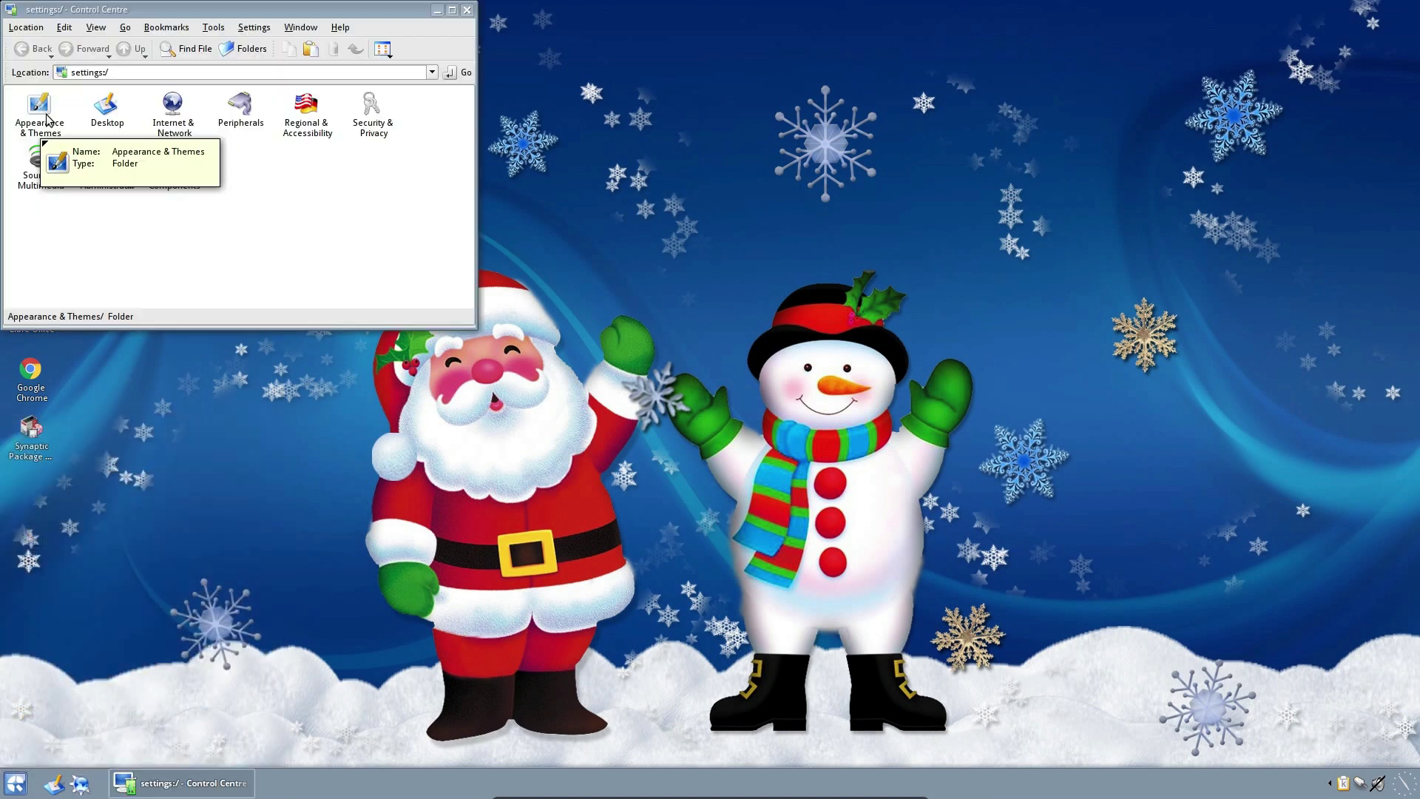
click(46, 118)
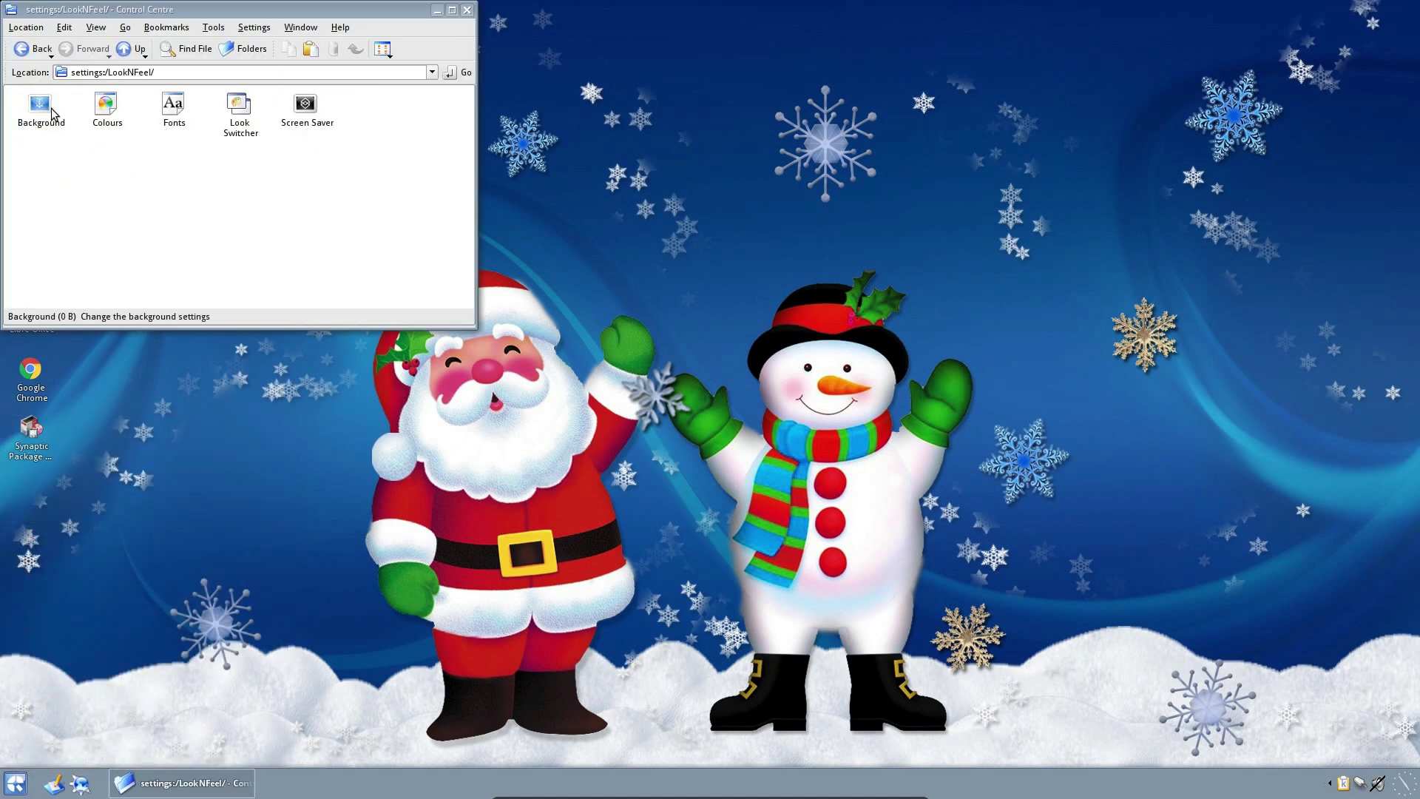
click(107, 108)
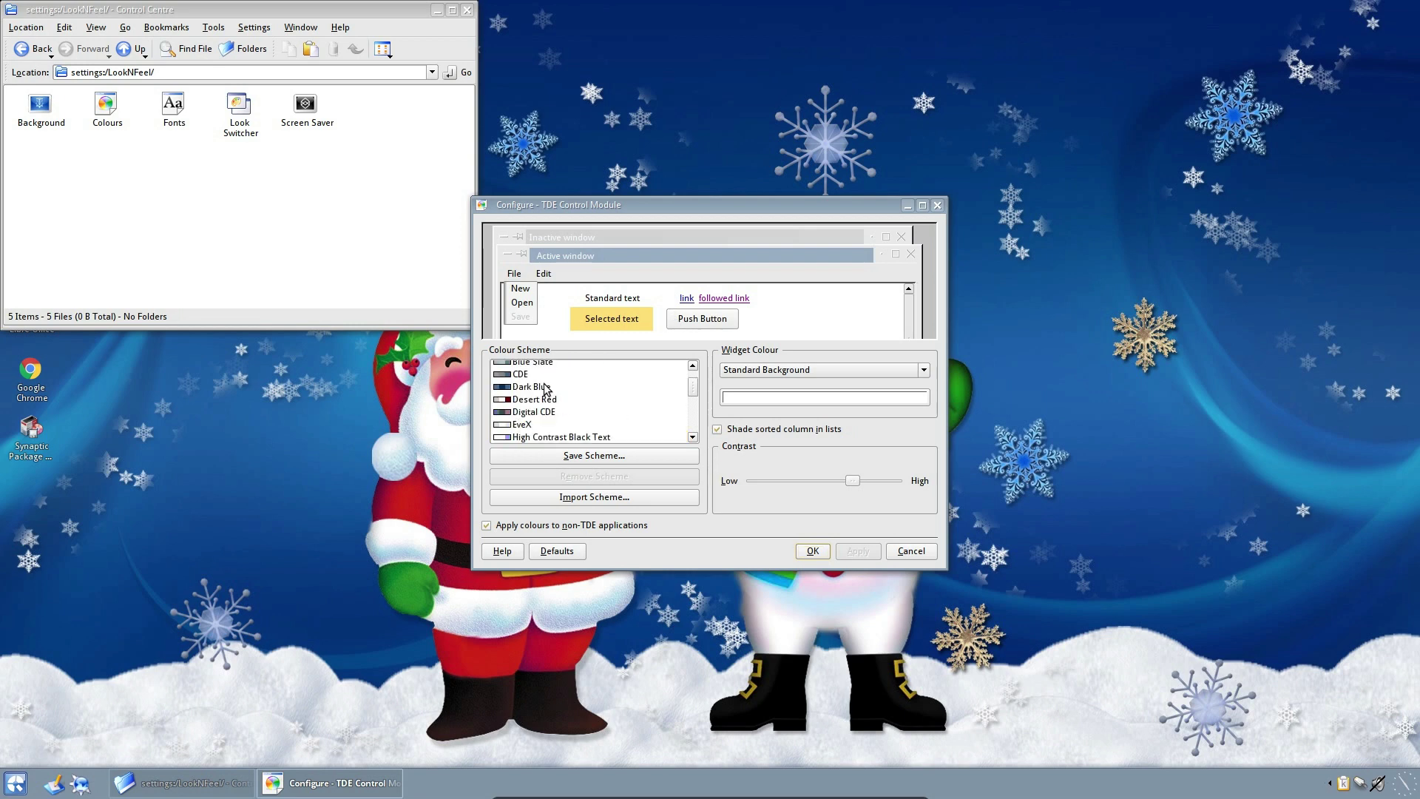
scroll(547, 392, up, 2)
click(545, 387)
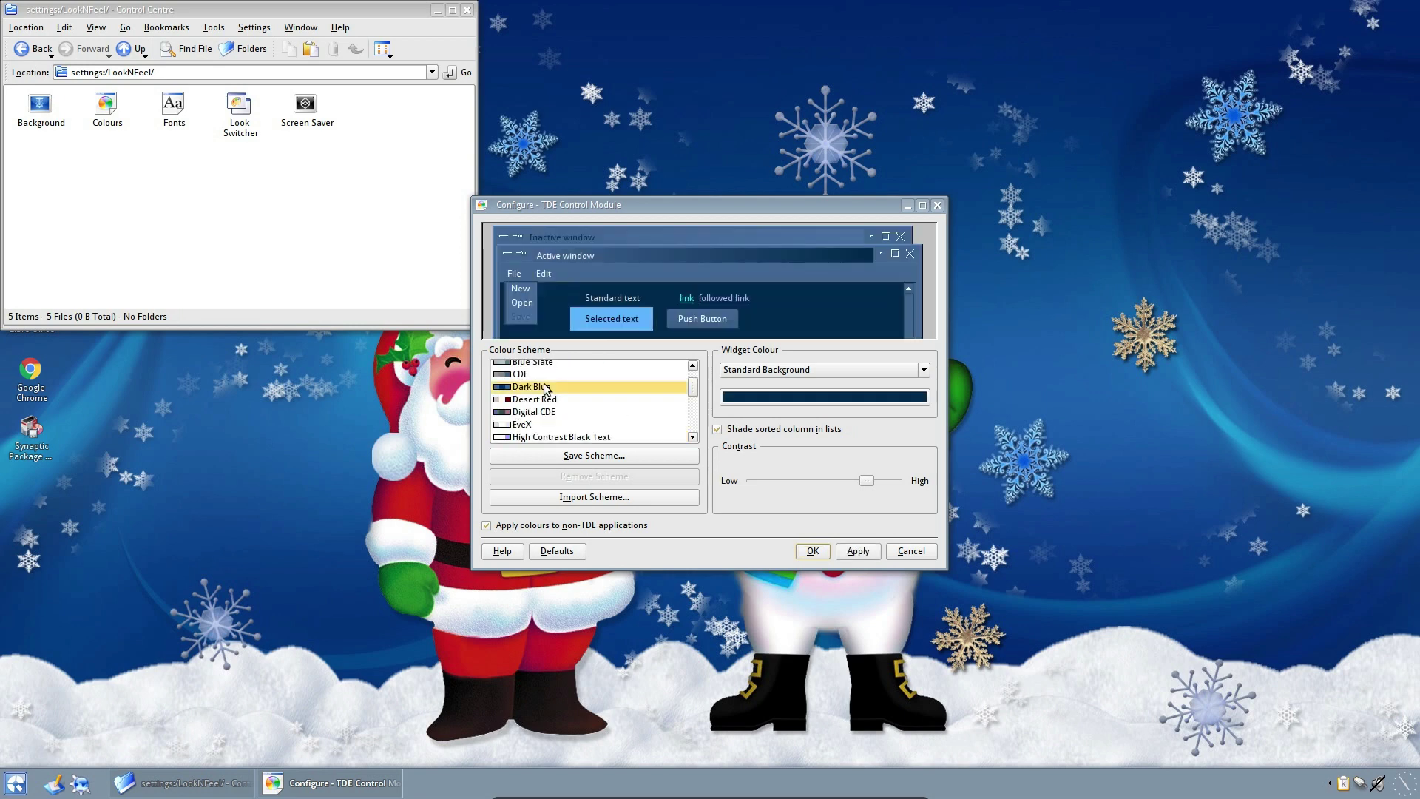
click(858, 551)
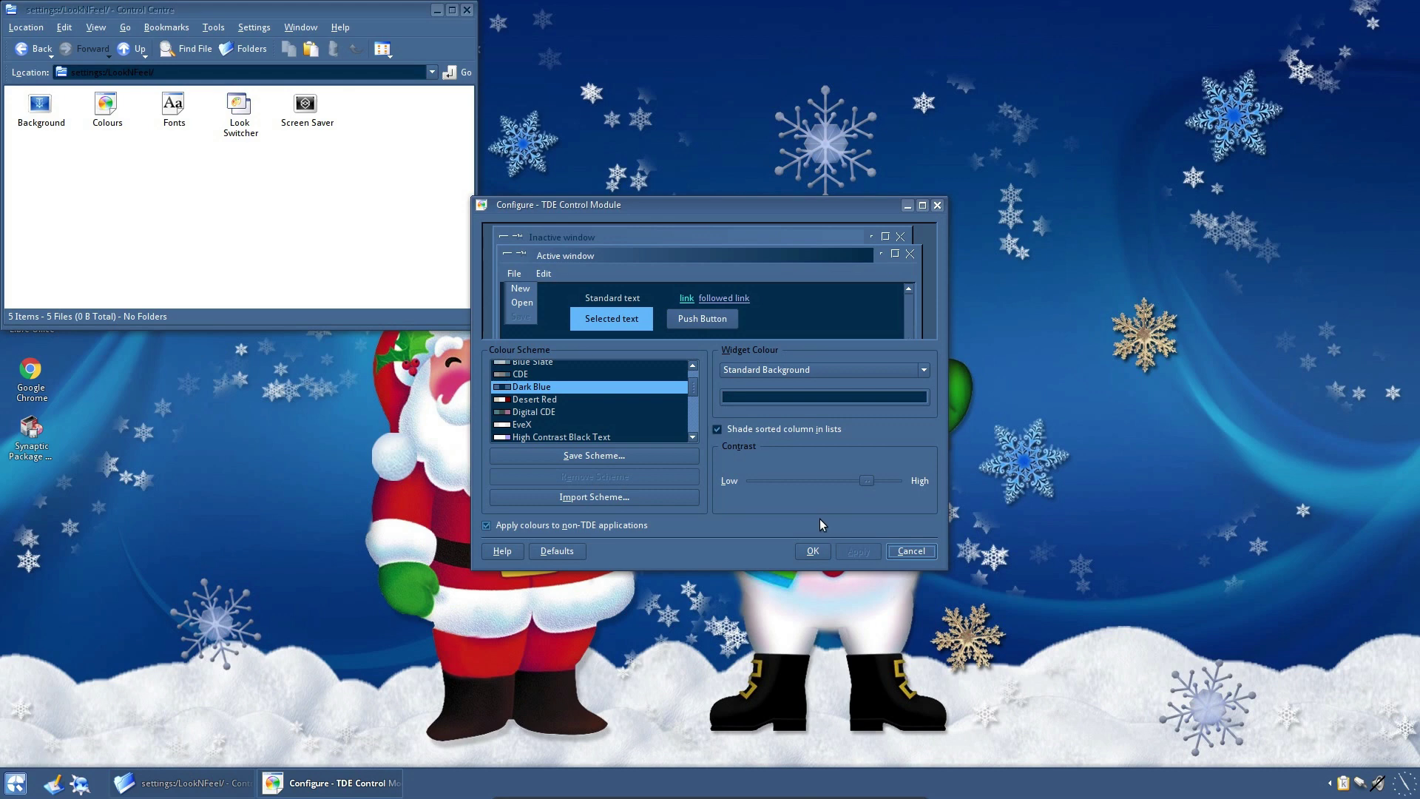
scroll(584, 400, up, 2)
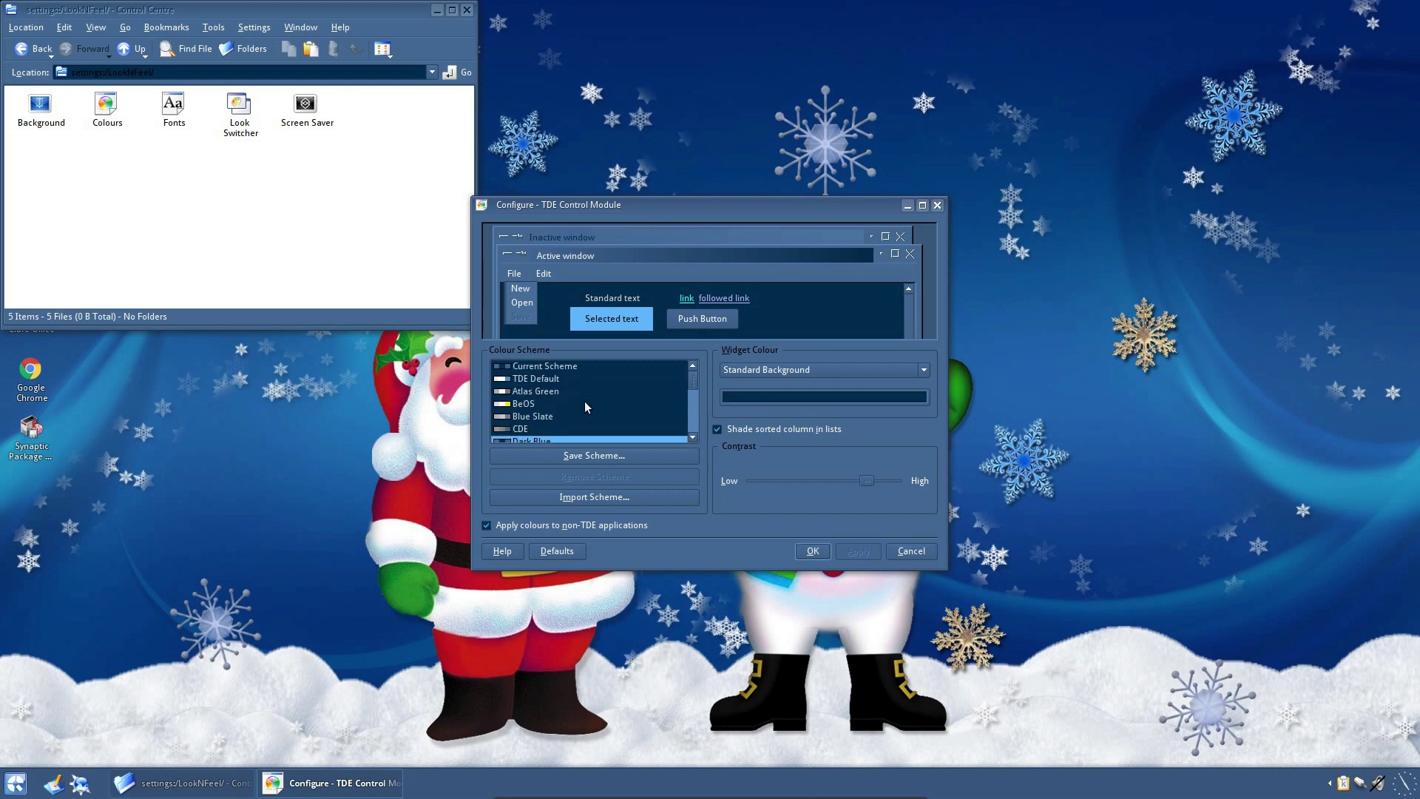
click(563, 429)
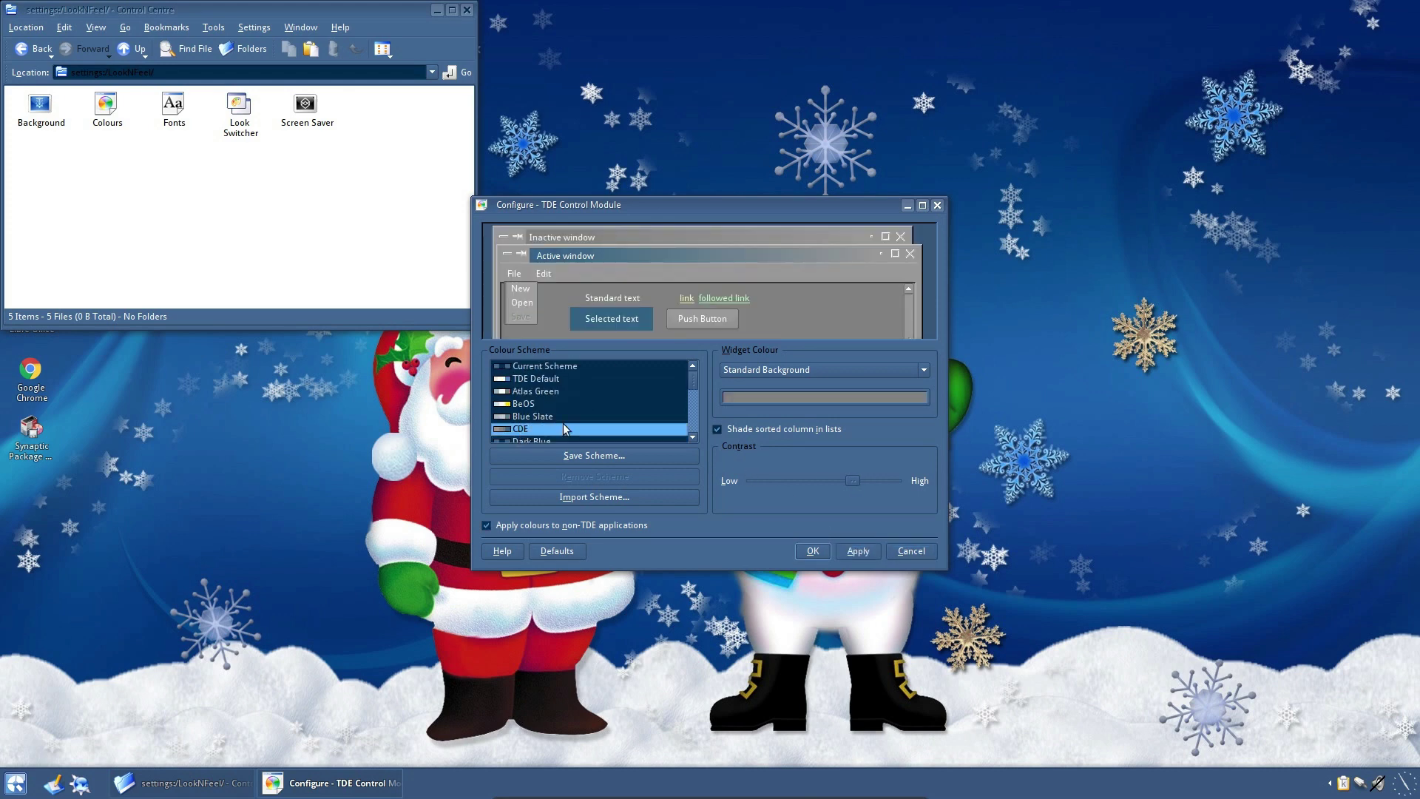
click(859, 551)
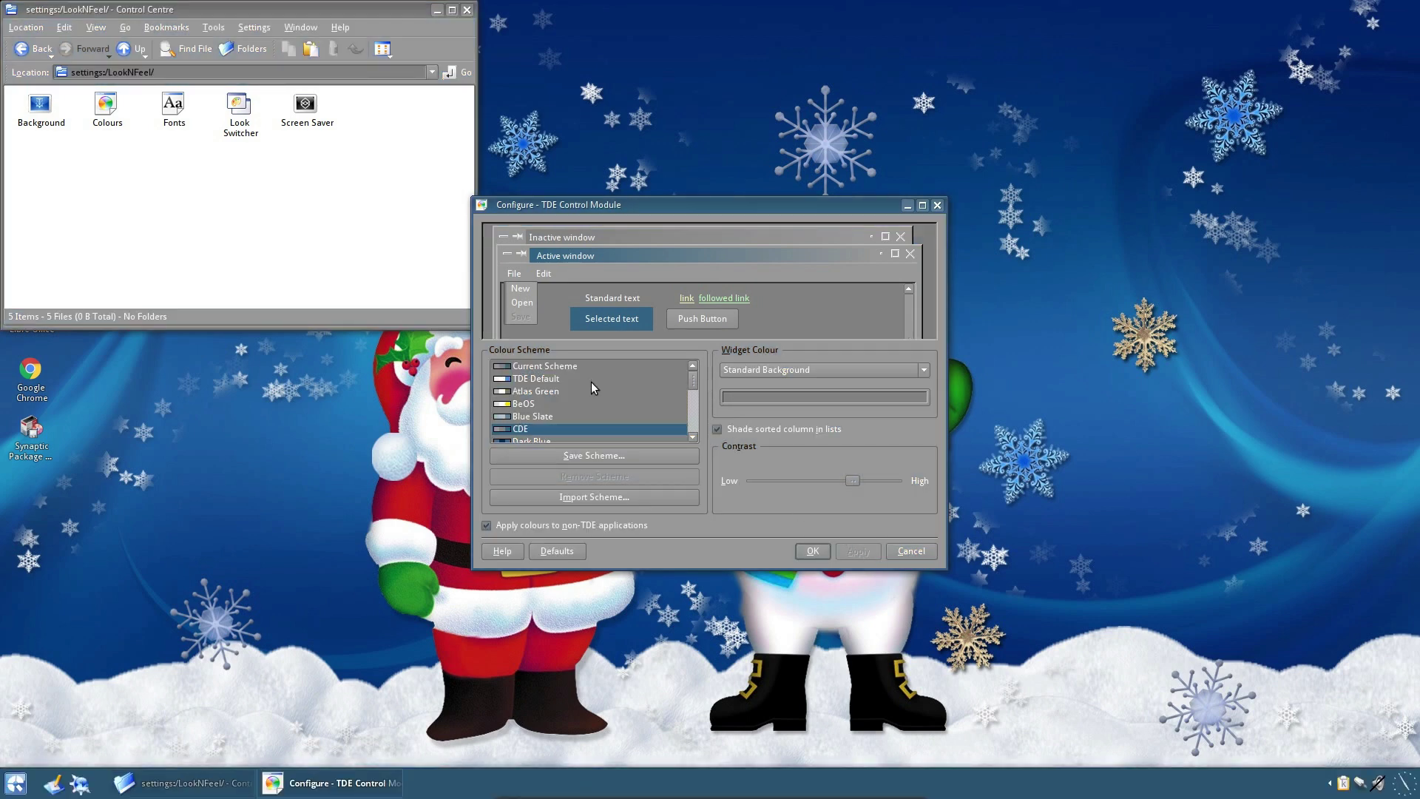
key(Down)
key(Down)
key(Down)
key(Down)
key(Down)
key(Down)
key(Down)
key(Down)
key(Down)
key(Down)
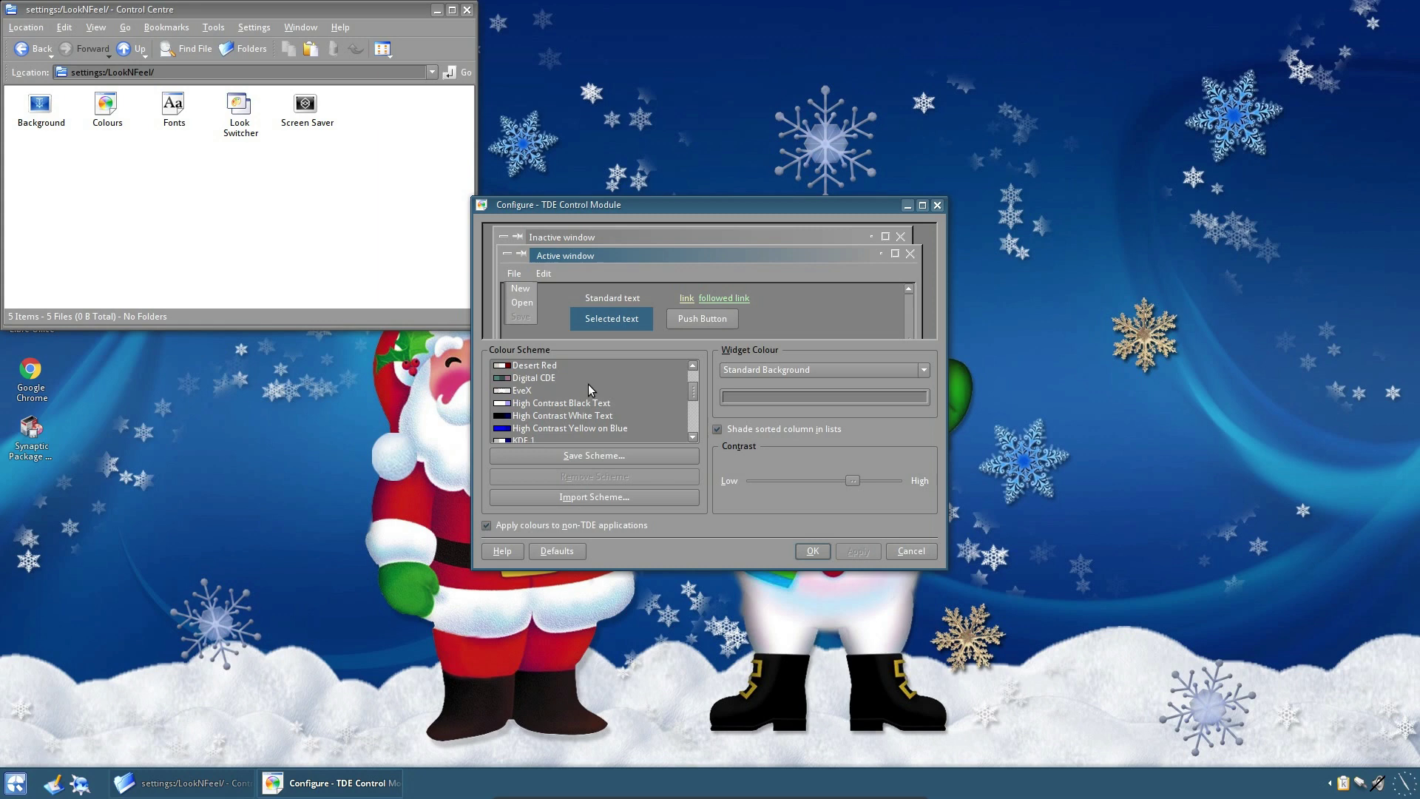
key(alt+a)
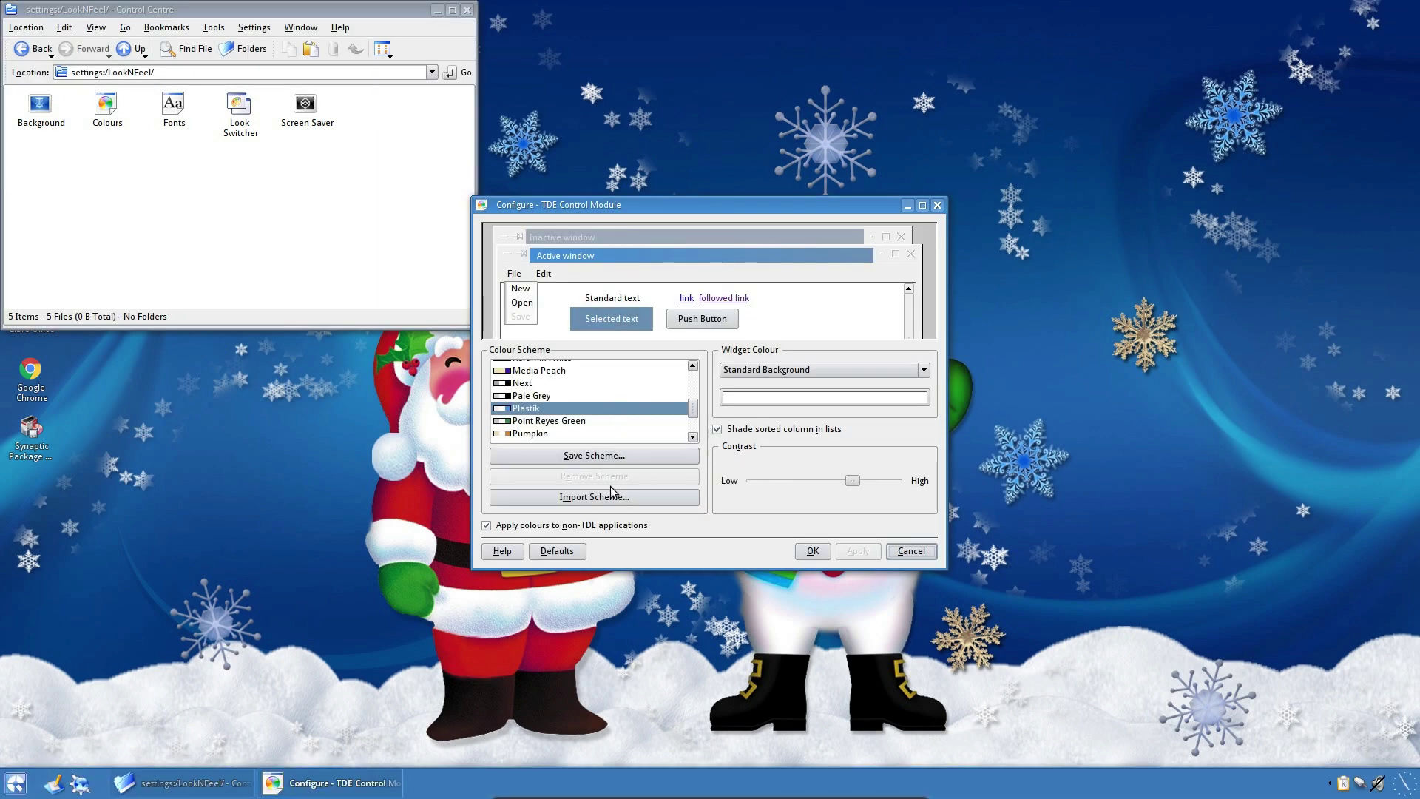
click(782, 370)
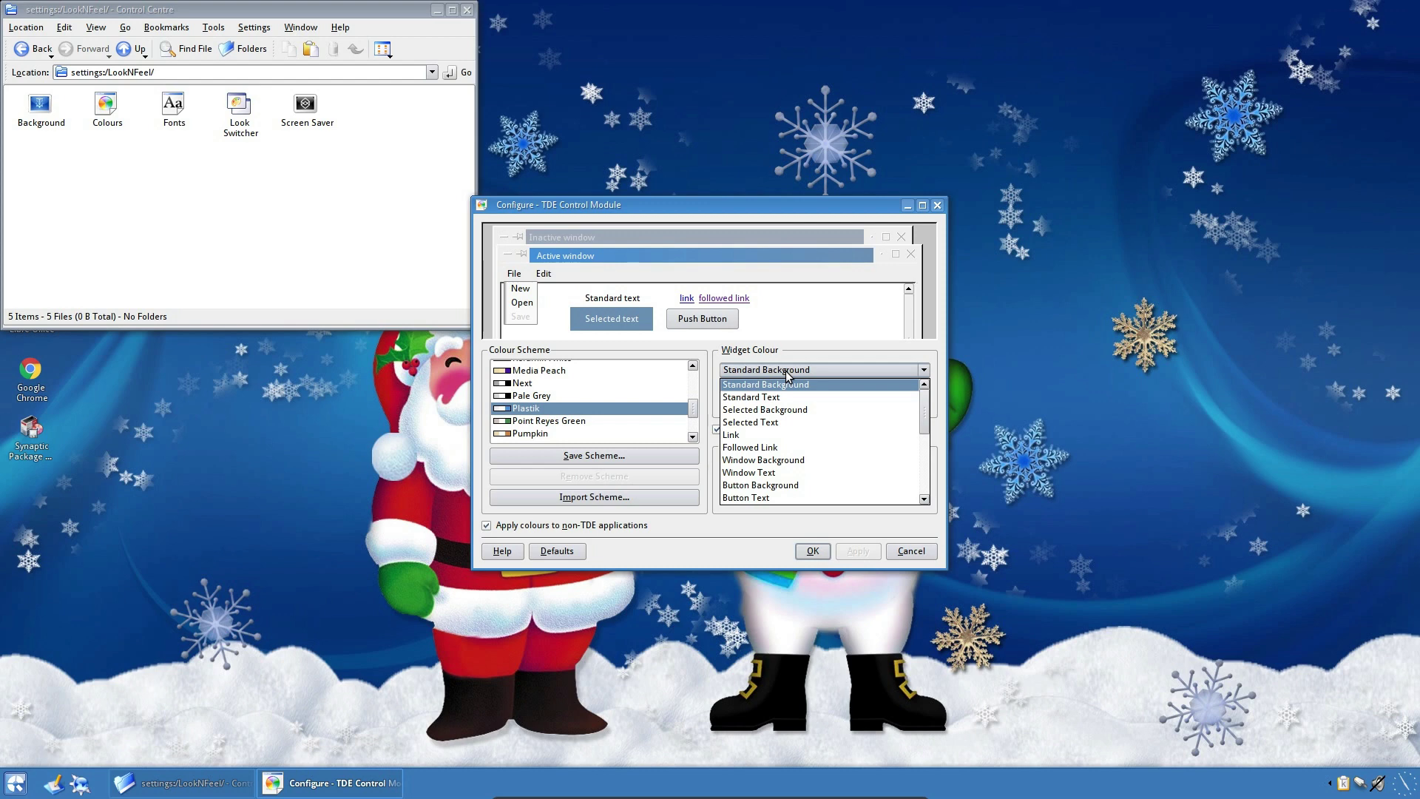
click(789, 371)
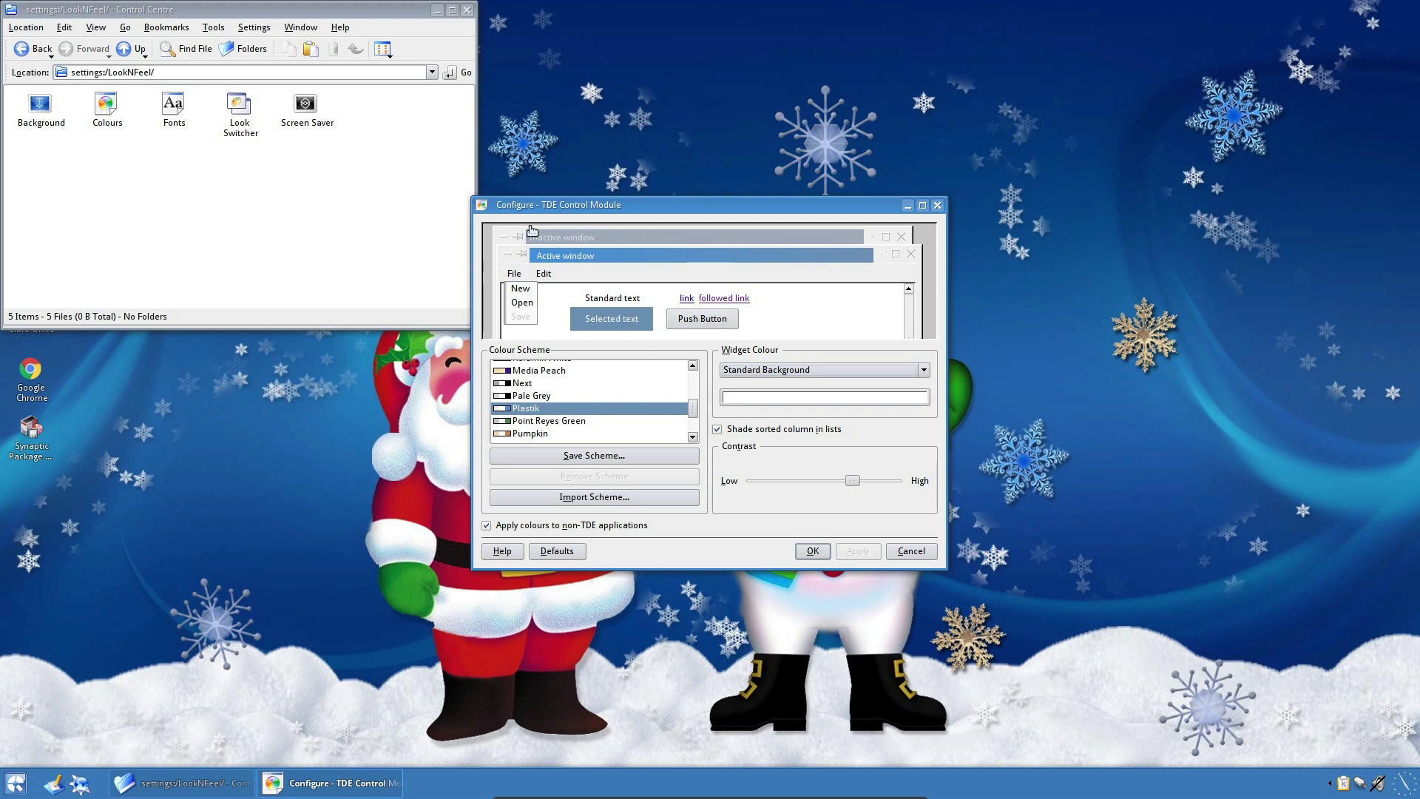
click(911, 551)
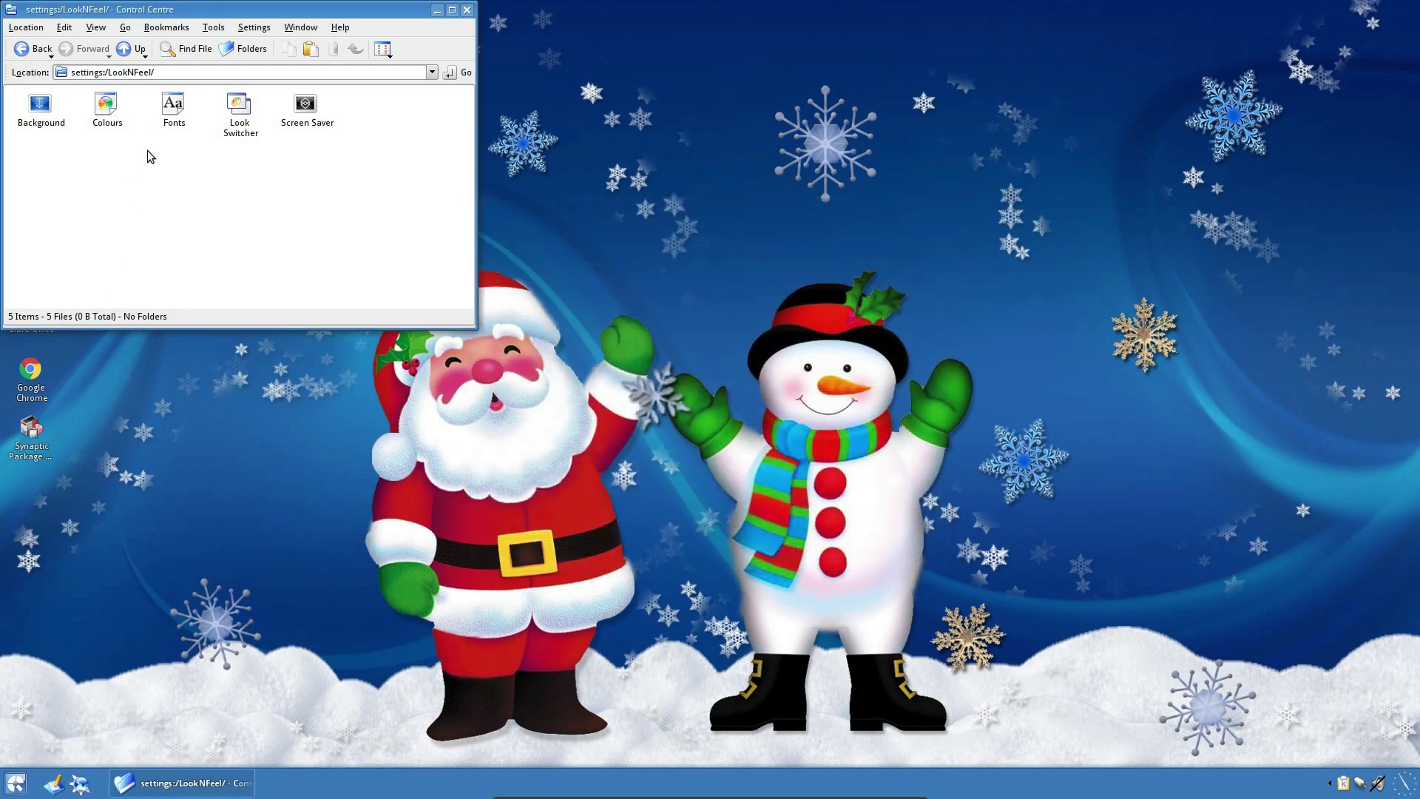
click(169, 118)
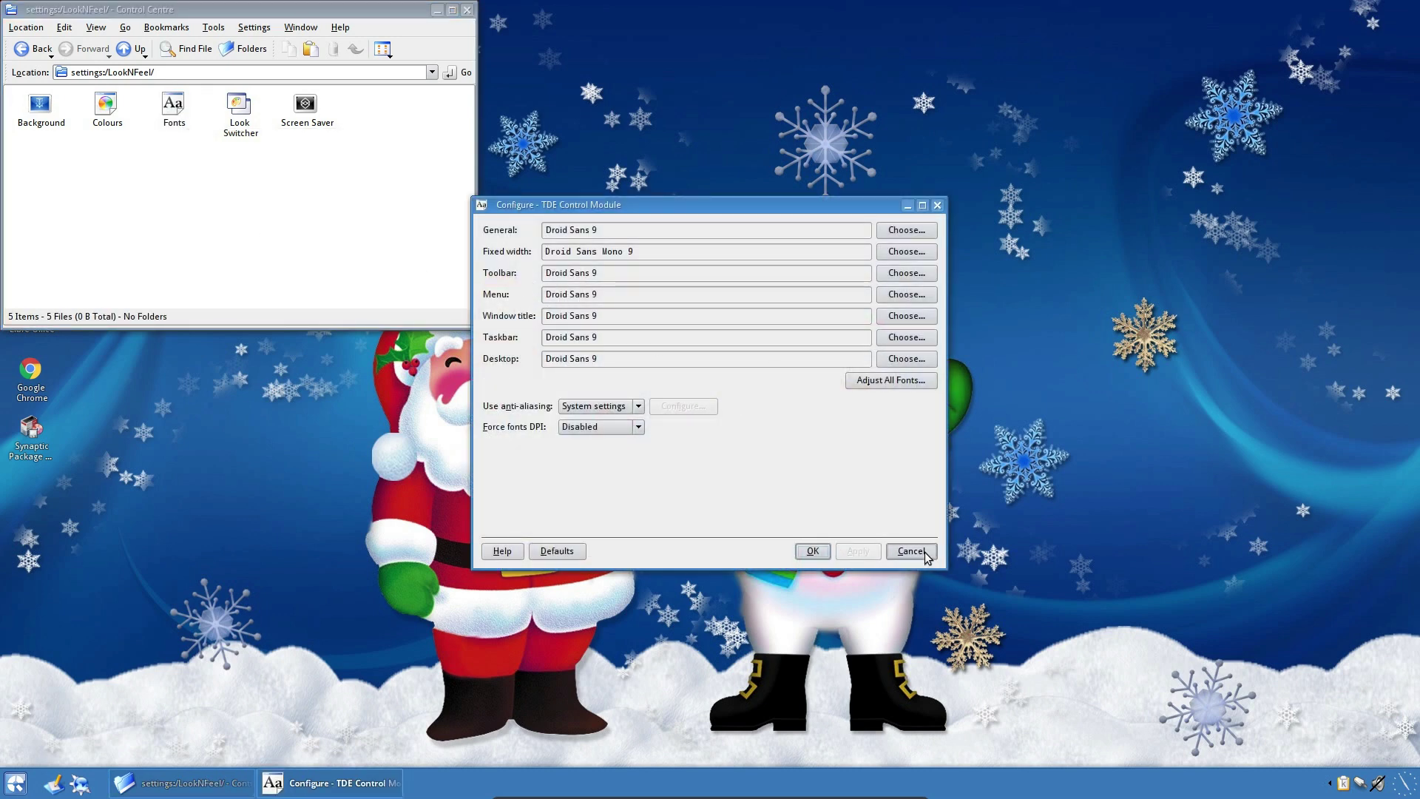
click(911, 551)
click(238, 109)
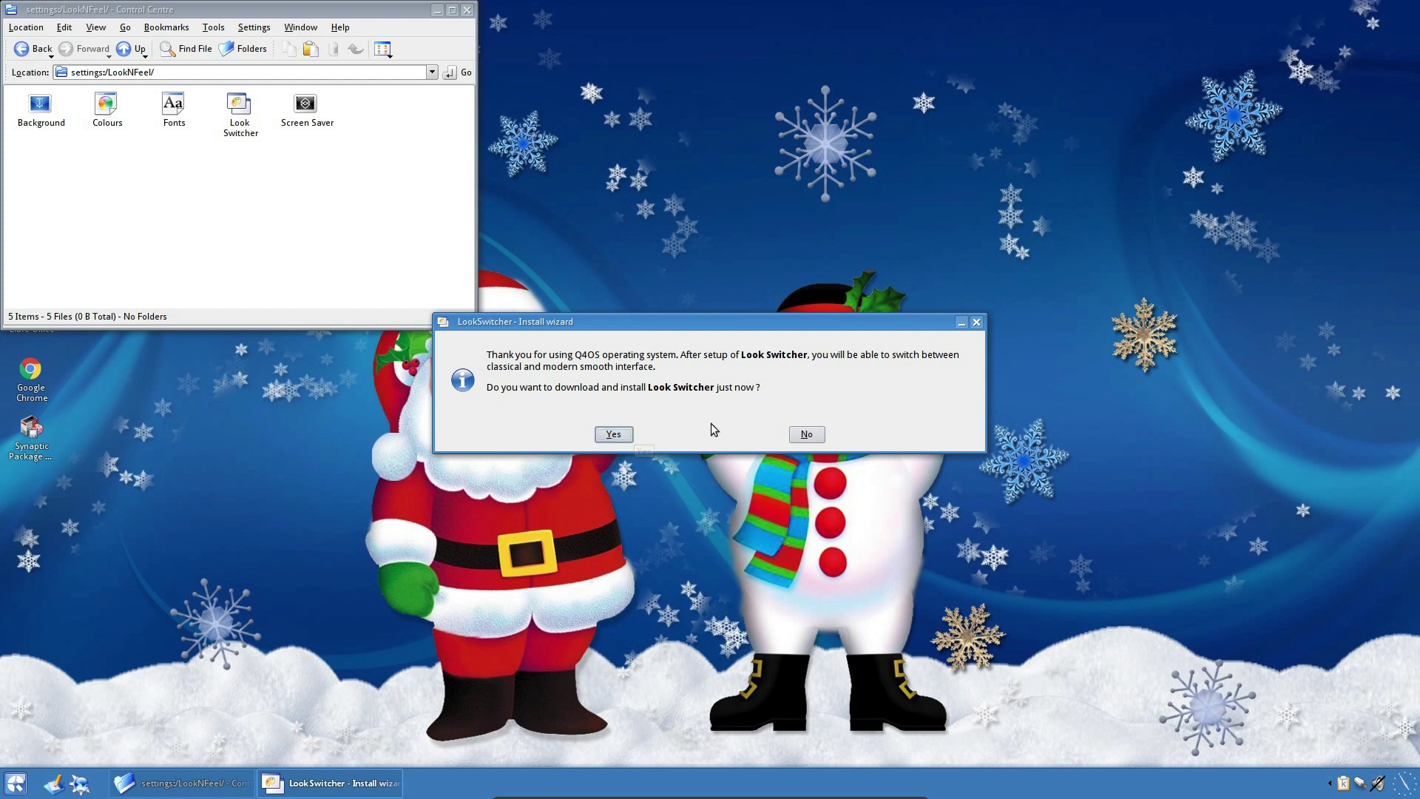
click(805, 437)
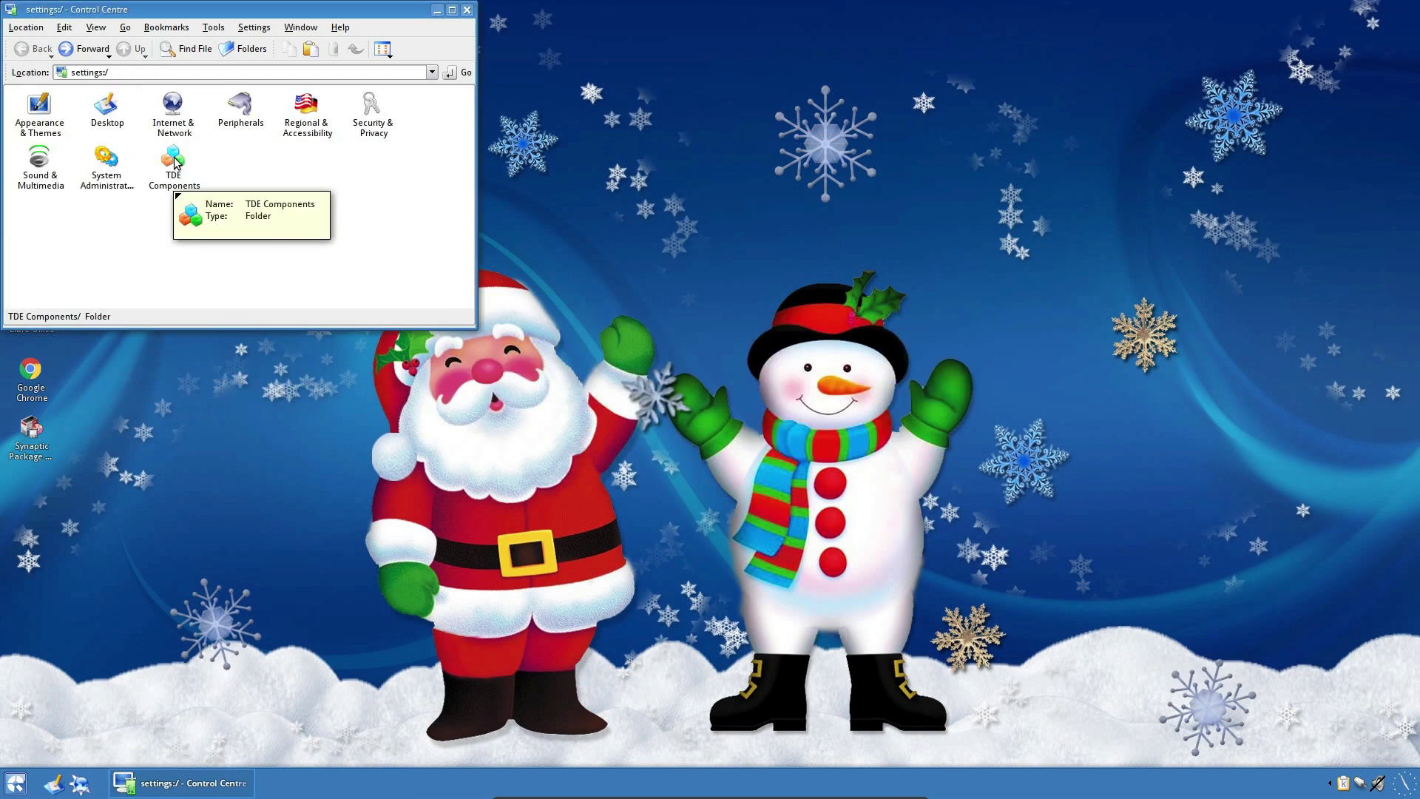
click(175, 163)
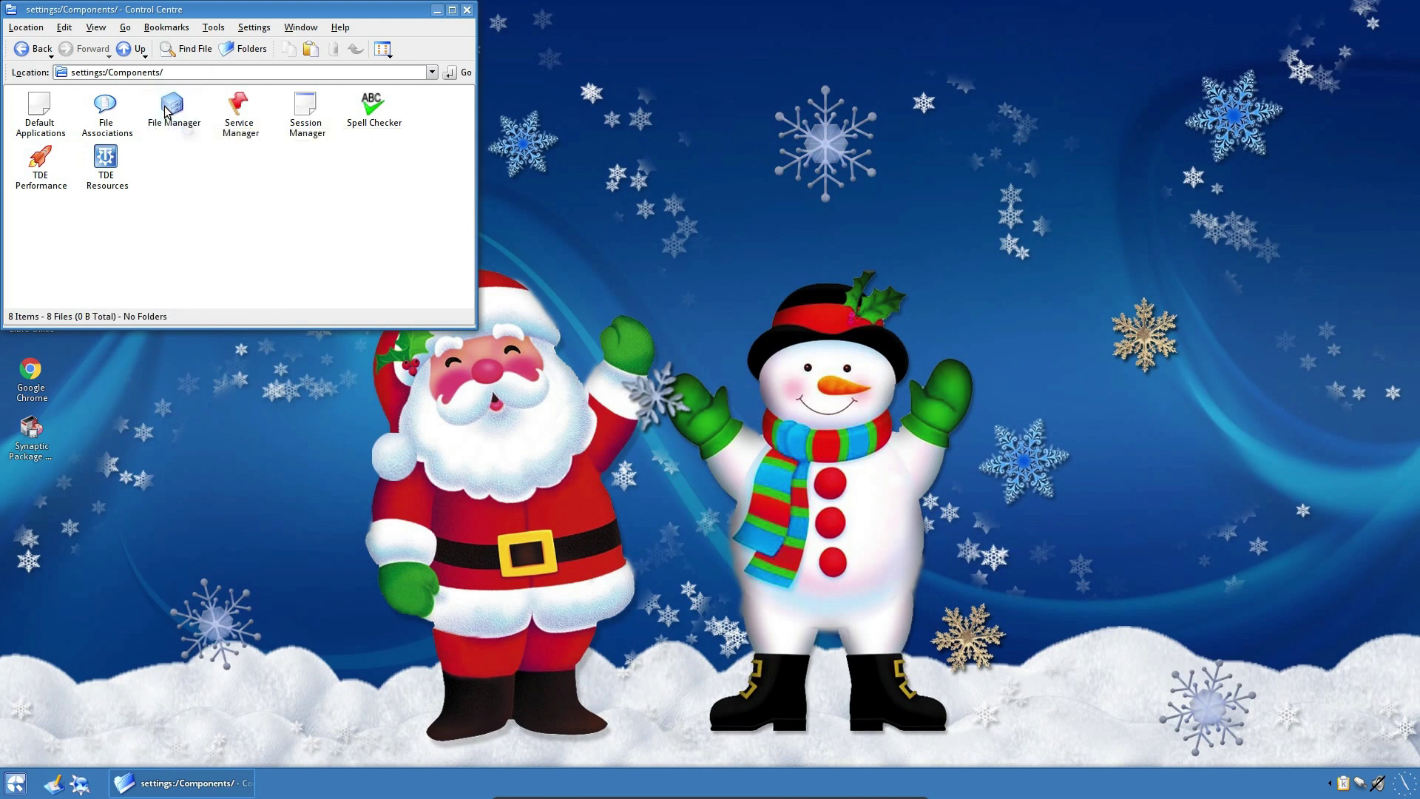
click(176, 124)
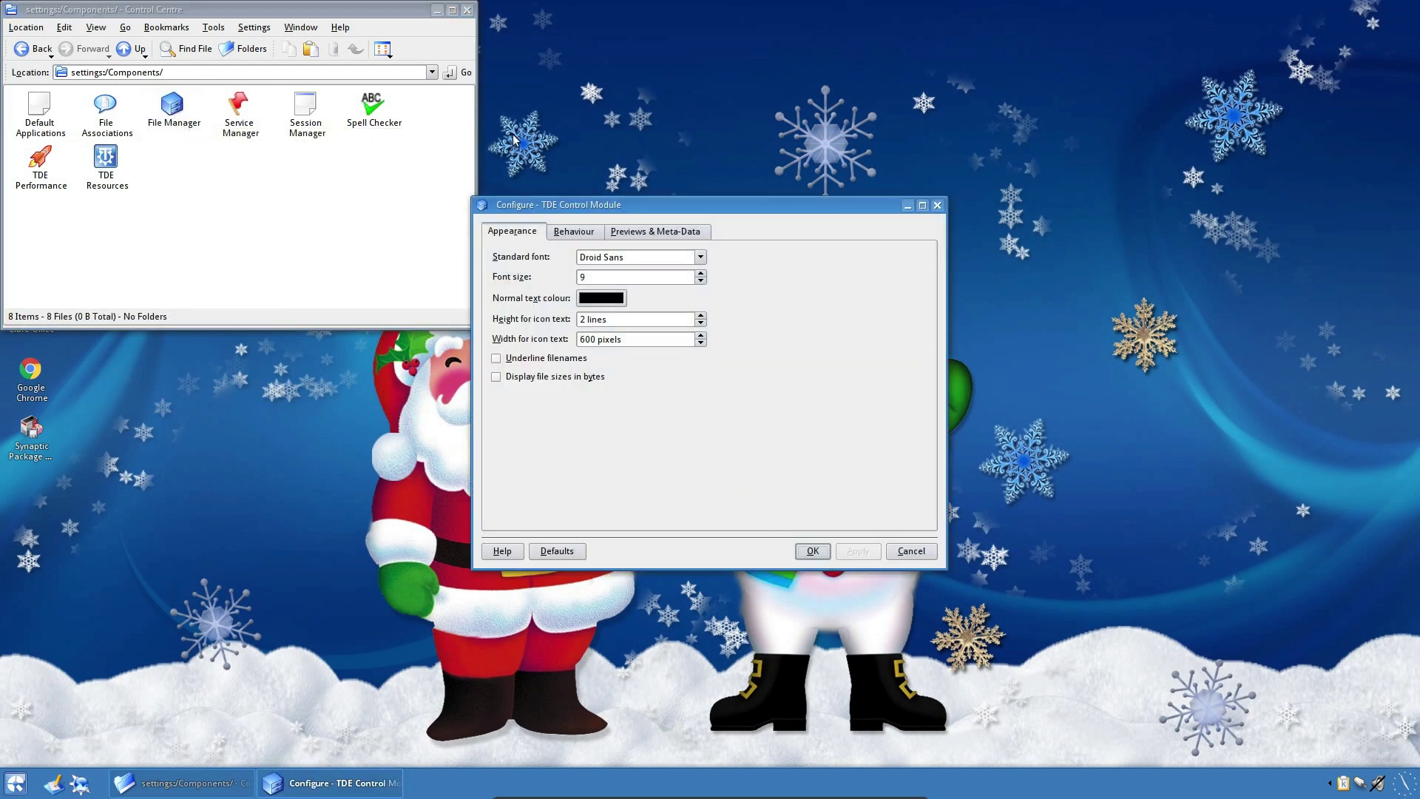
click(578, 235)
click(632, 234)
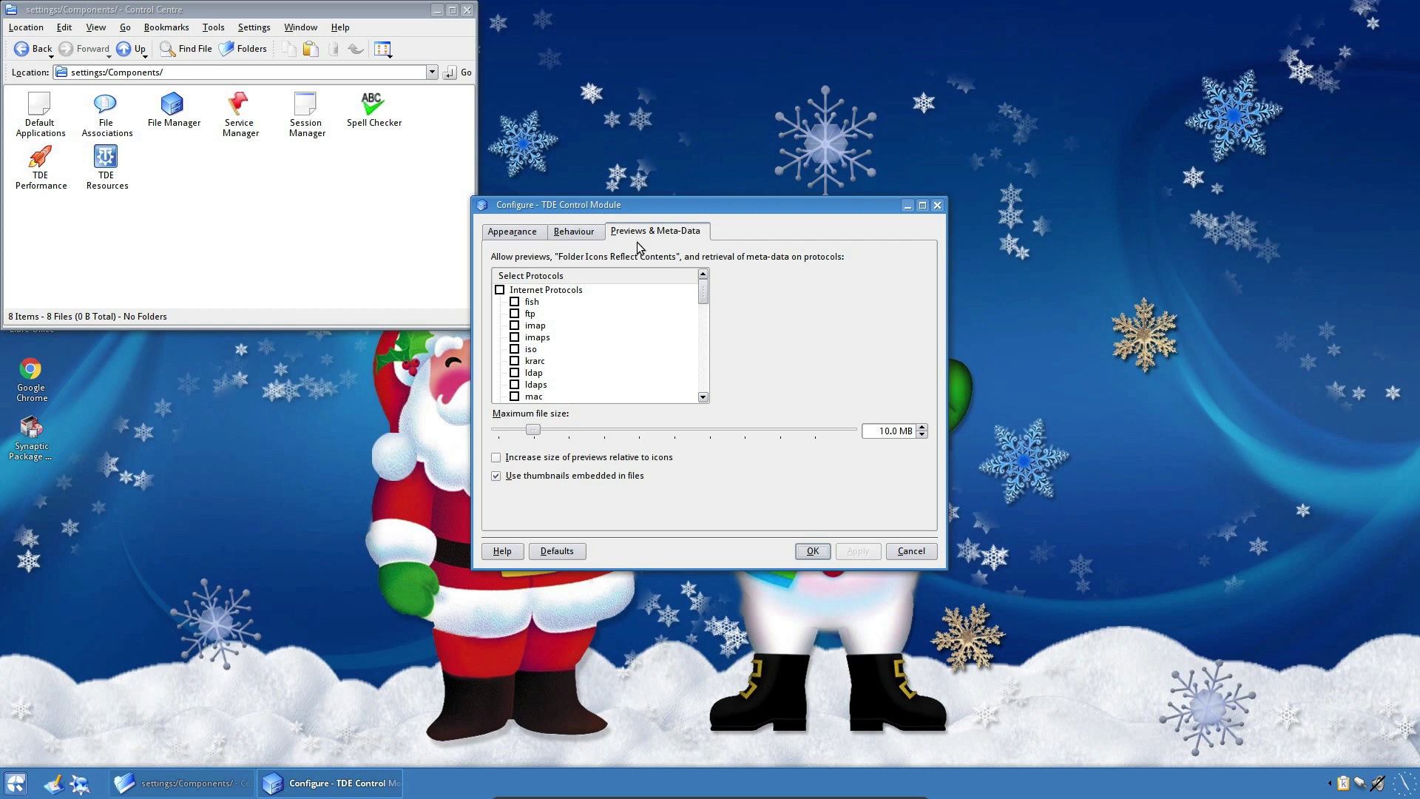
click(910, 551)
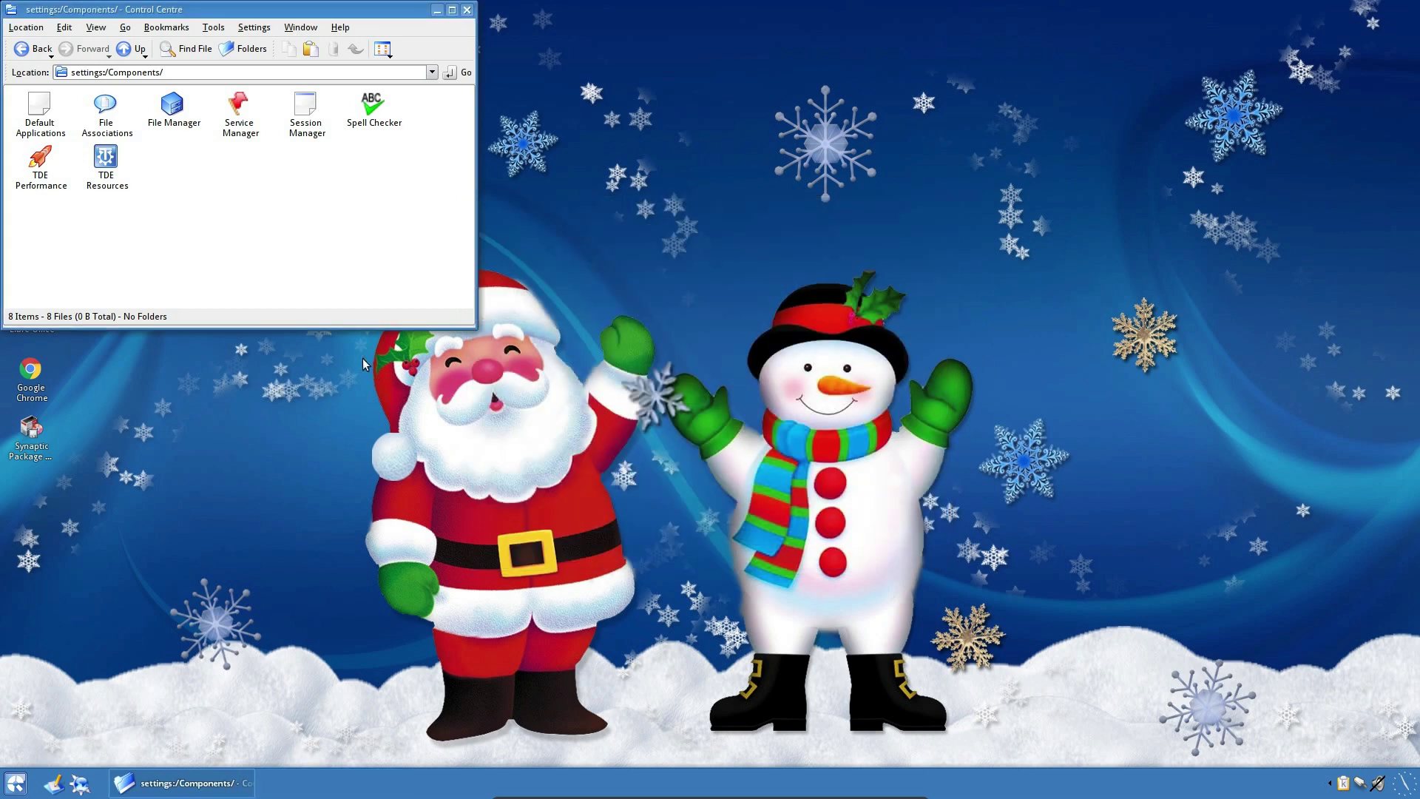
click(41, 159)
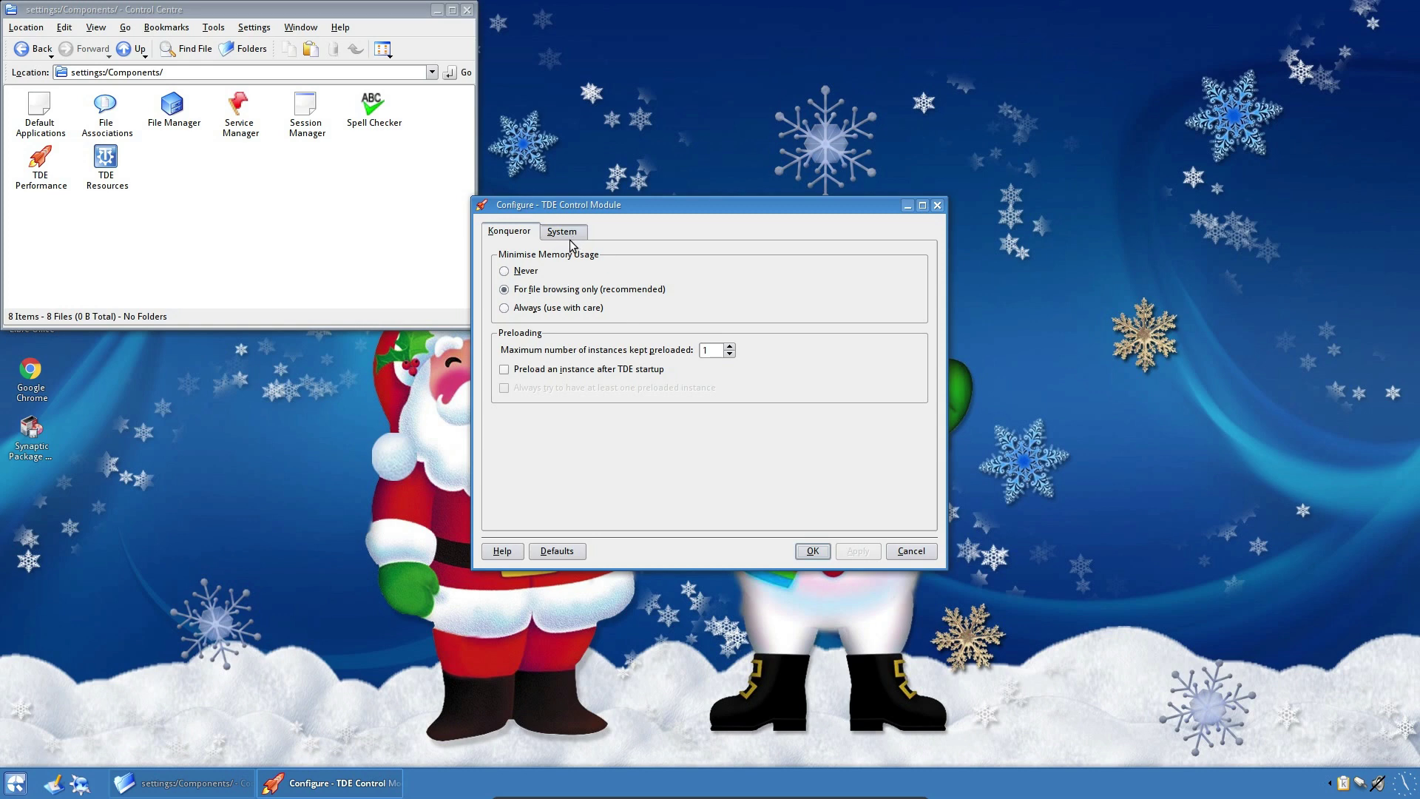
click(569, 238)
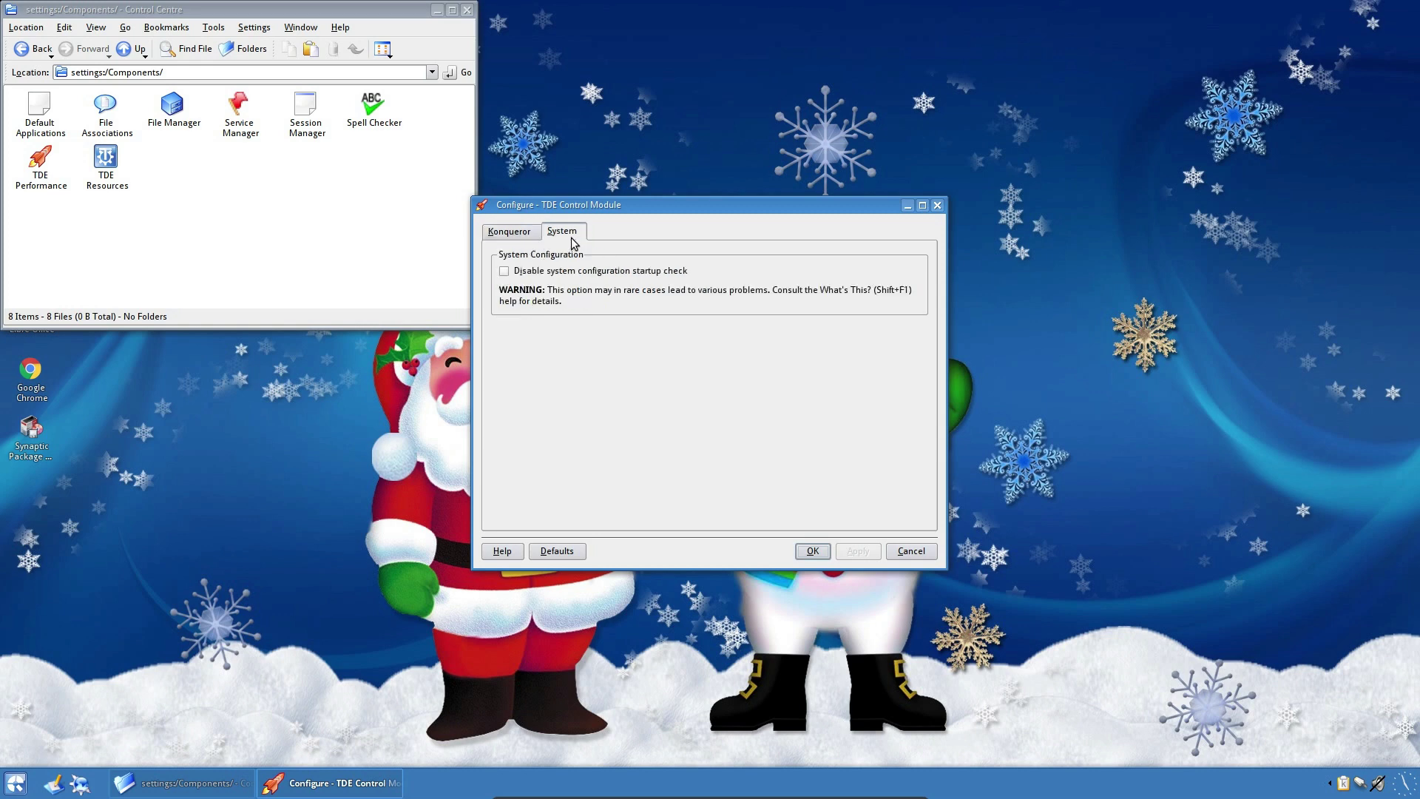
click(119, 172)
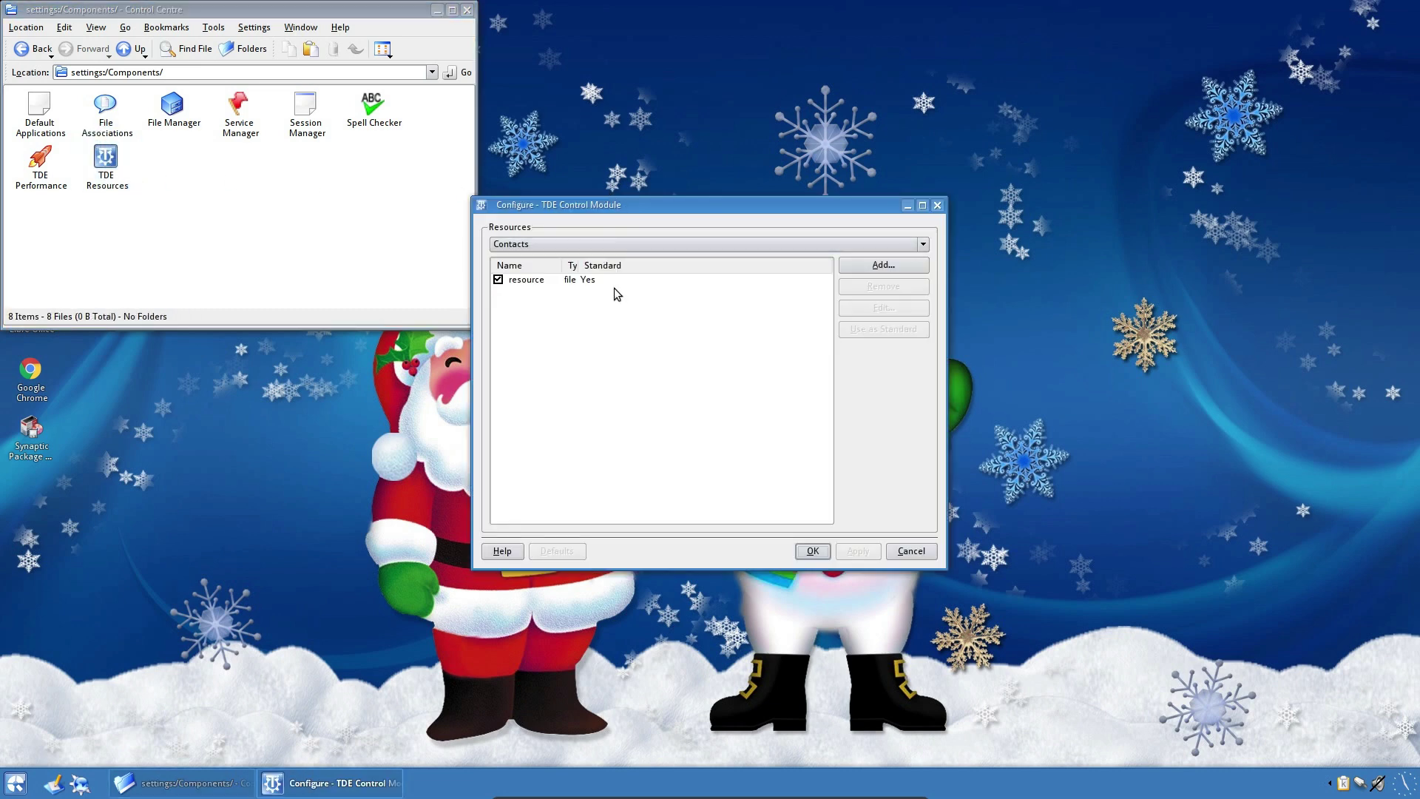
click(884, 265)
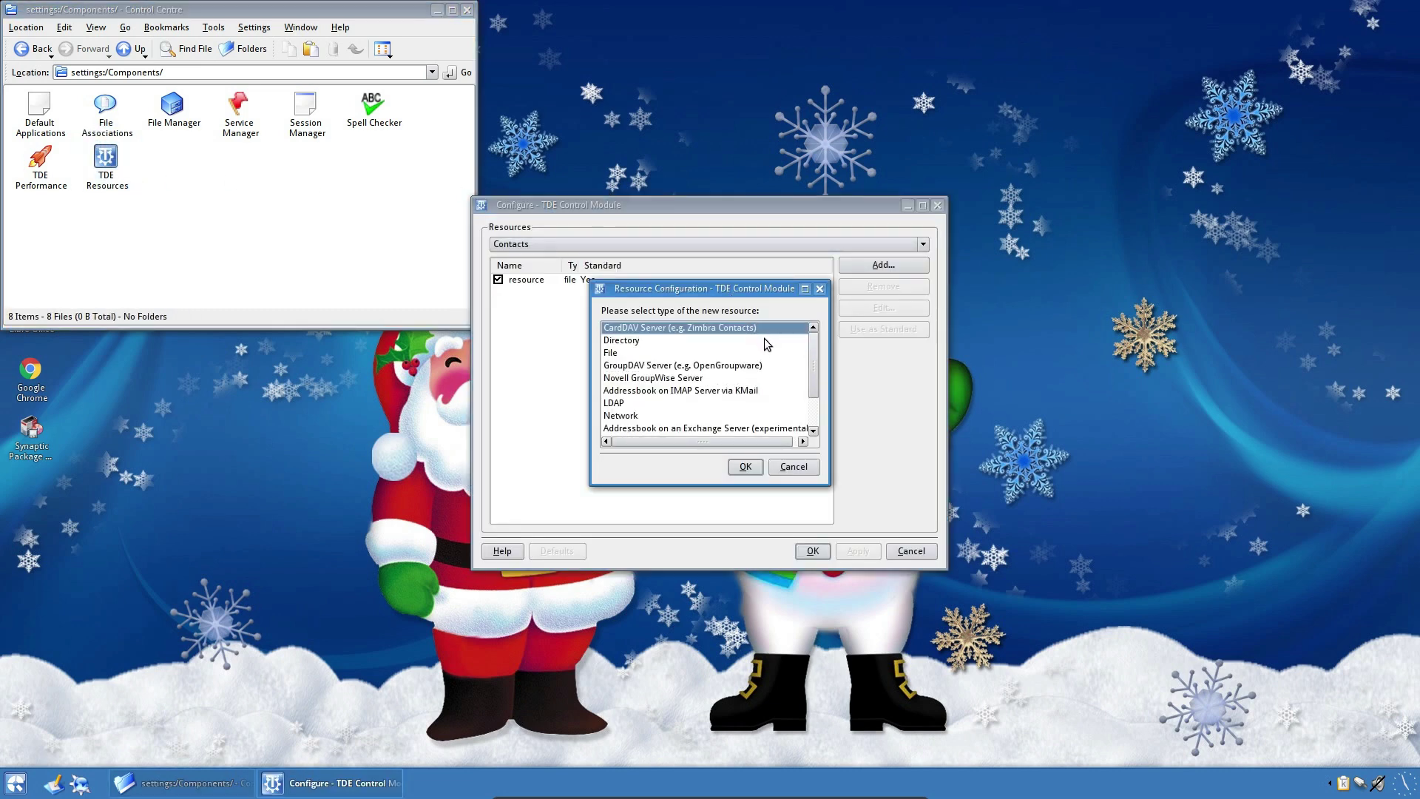
scroll(770, 348, down, 2)
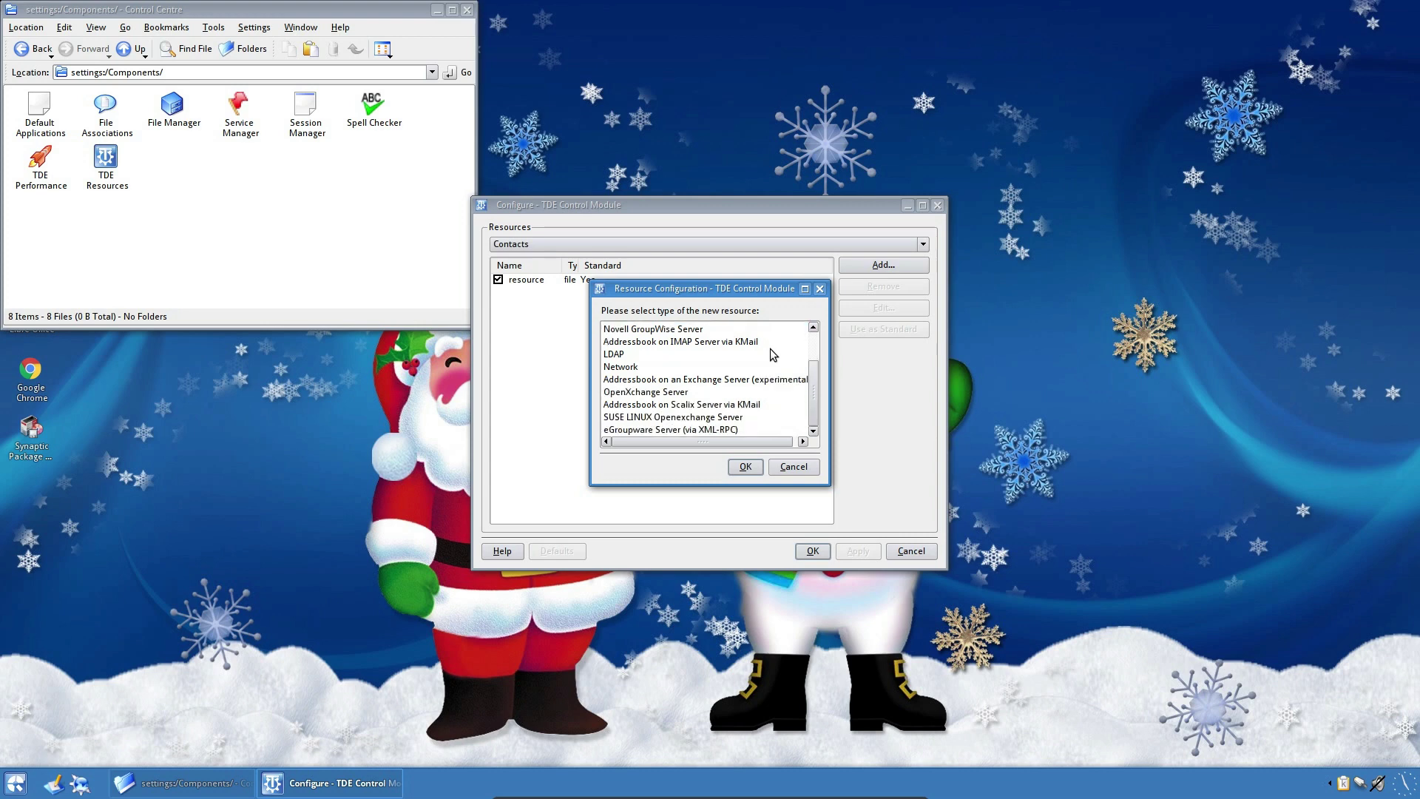
click(795, 466)
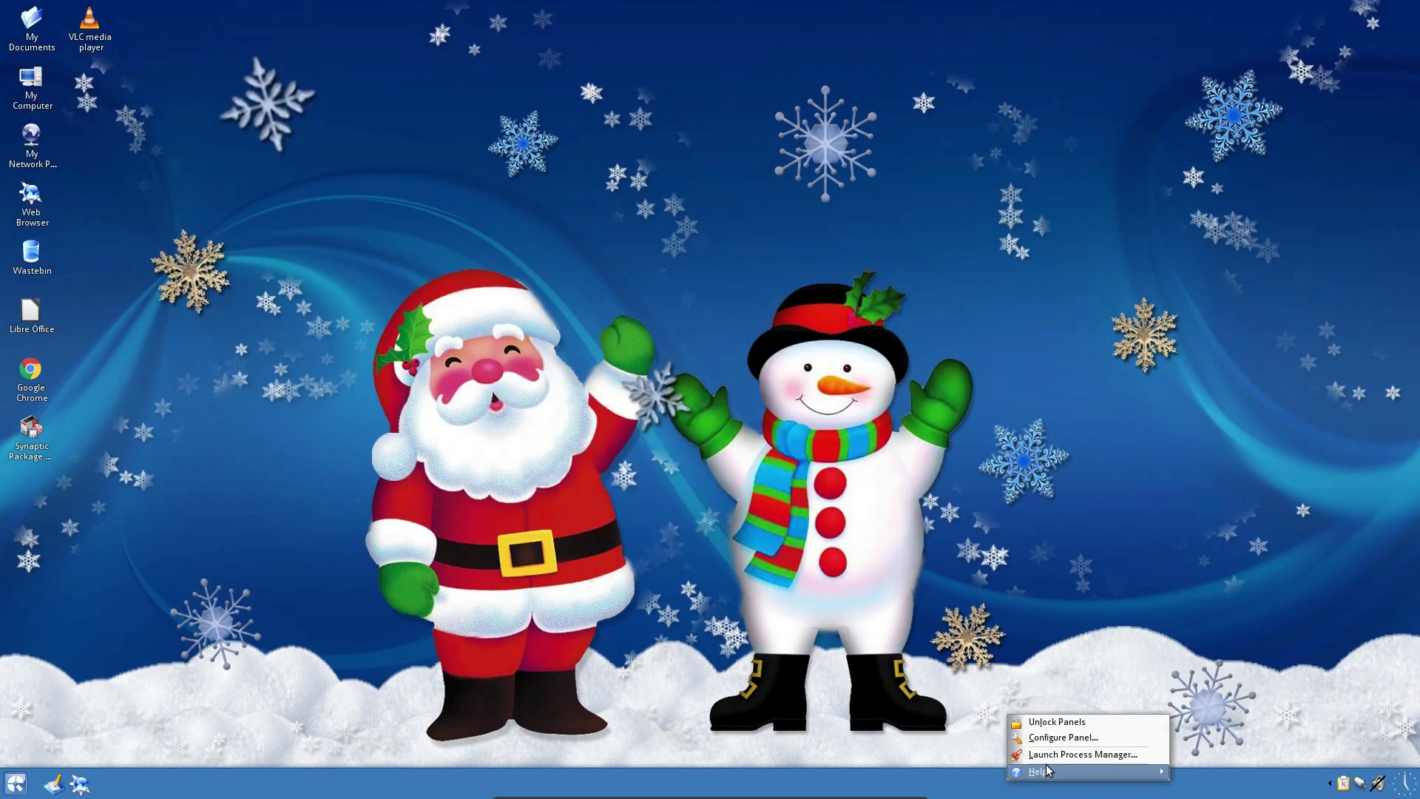
click(1059, 737)
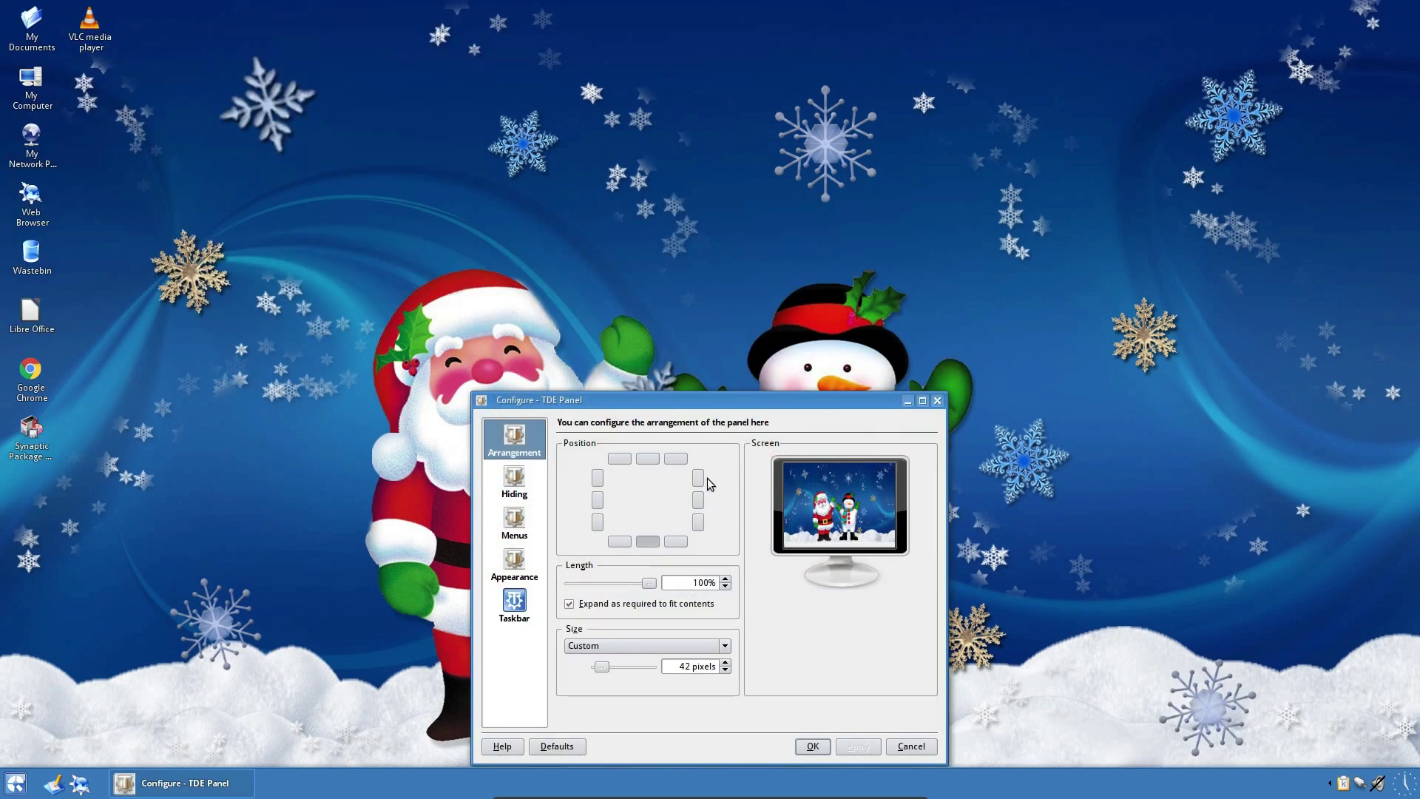
click(600, 478)
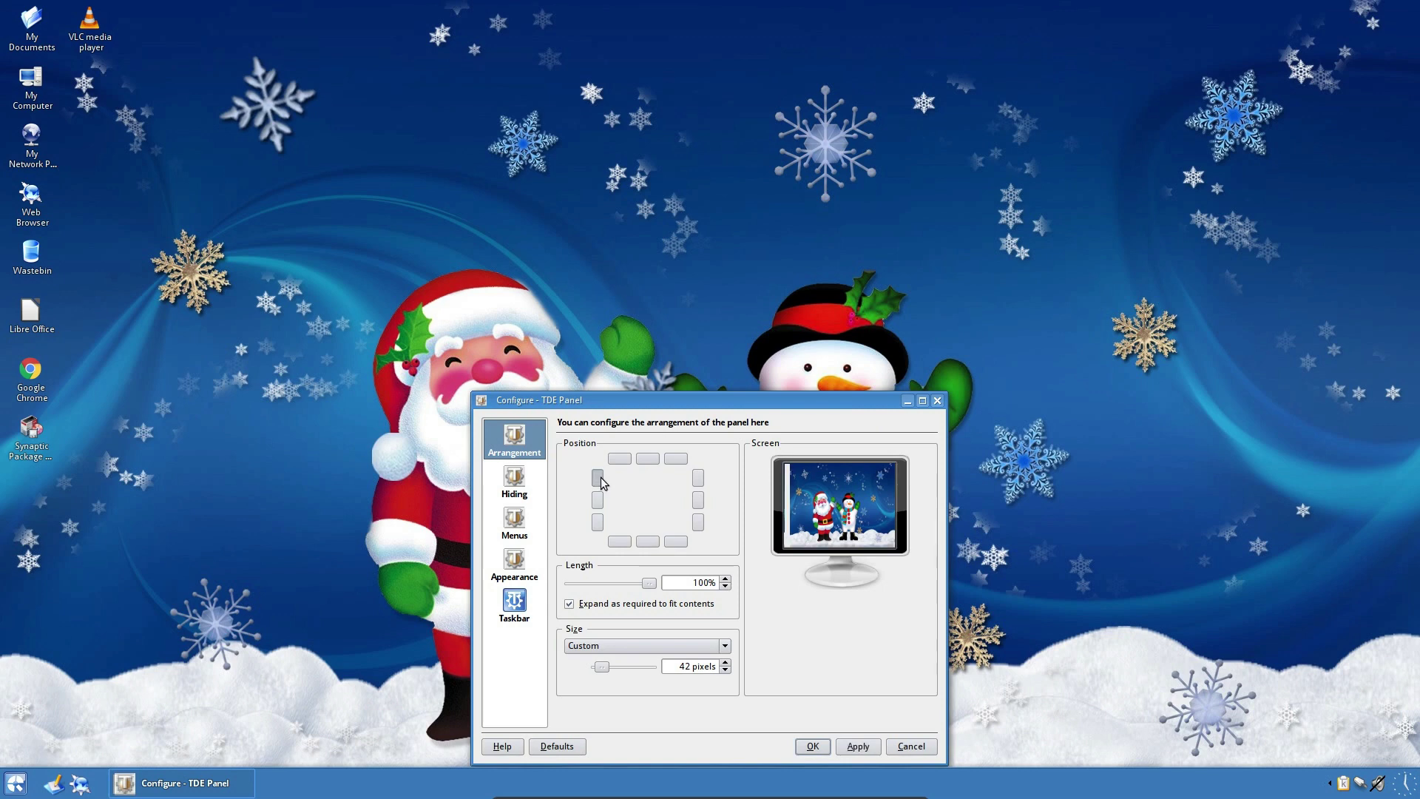
click(859, 747)
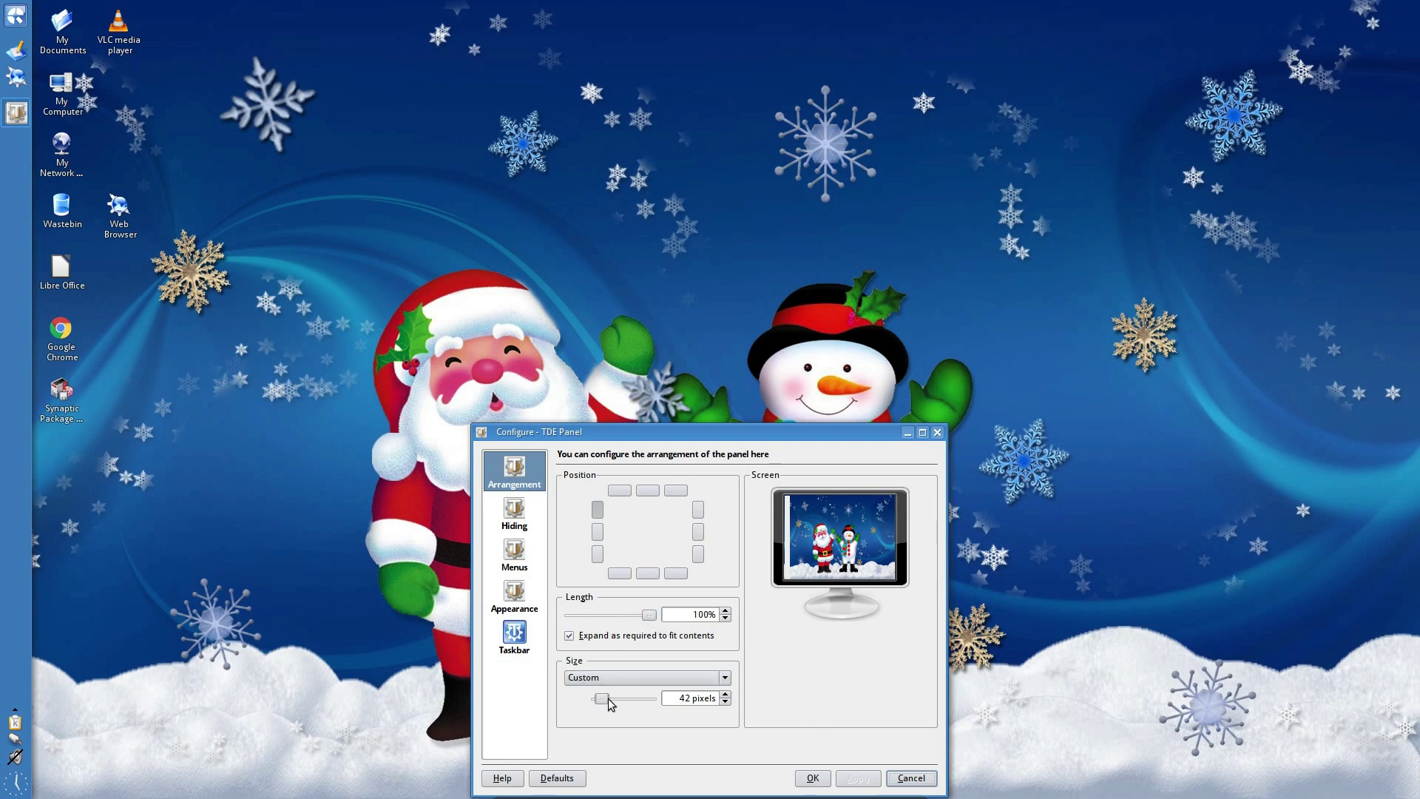
drag(605, 703, 607, 699)
click(858, 778)
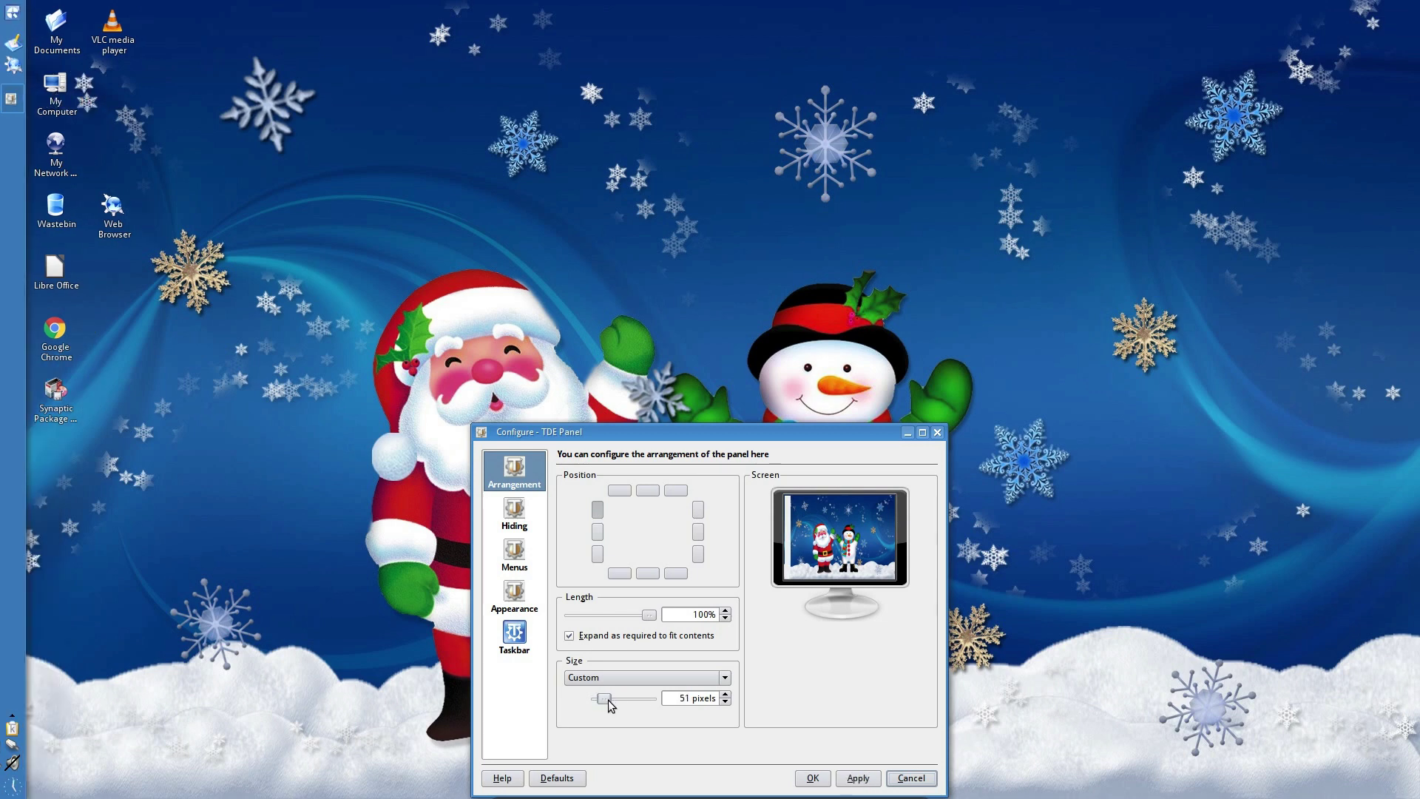
click(857, 778)
click(521, 502)
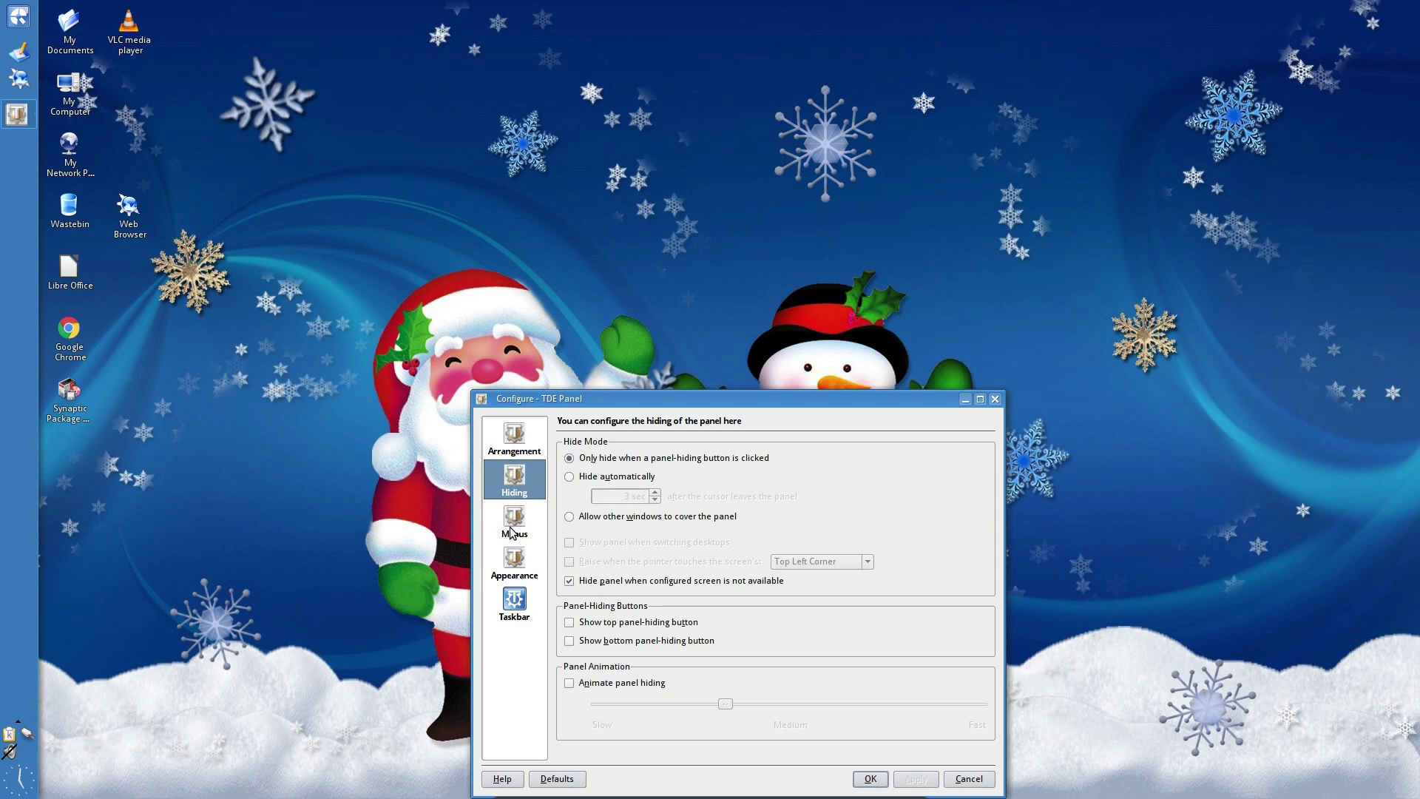
click(516, 522)
click(517, 560)
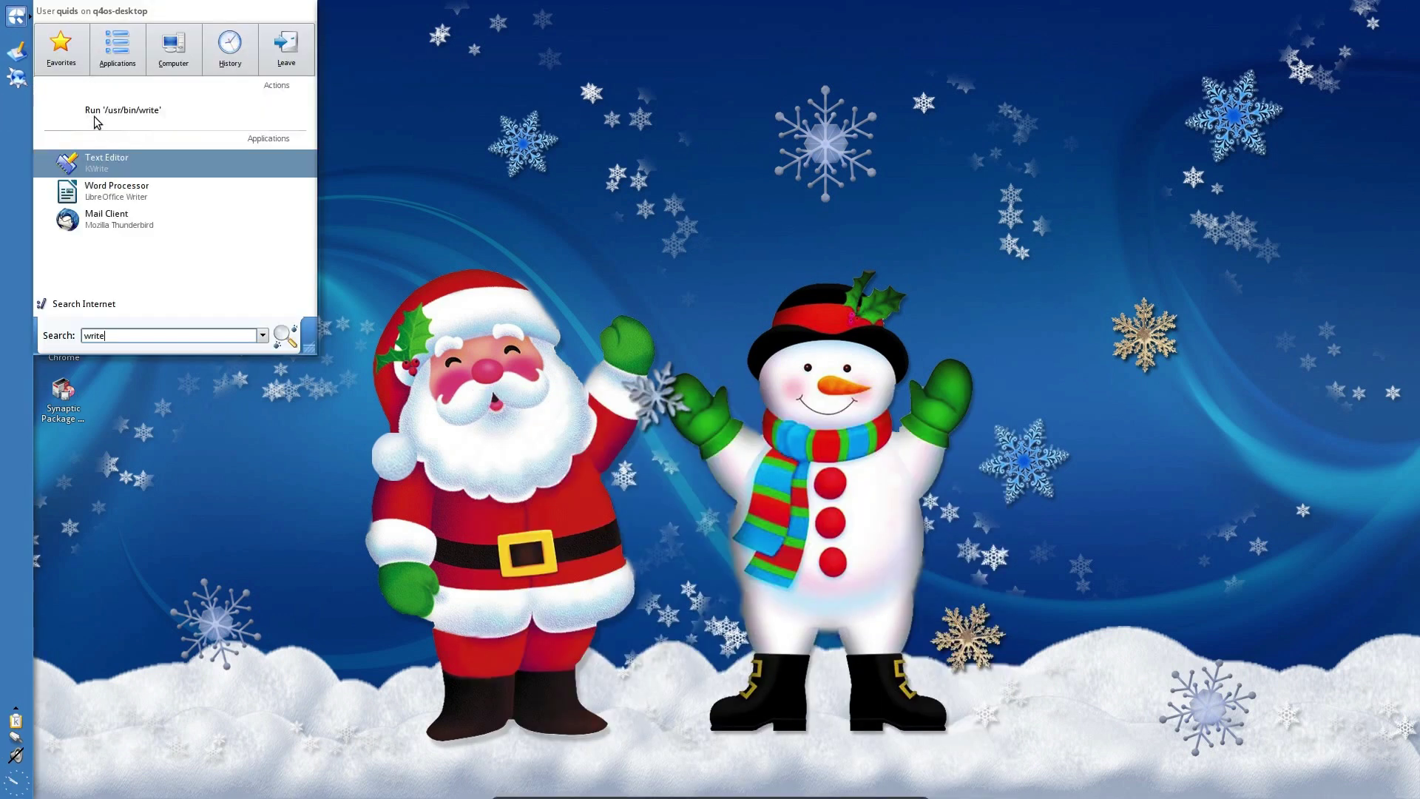
click(114, 188)
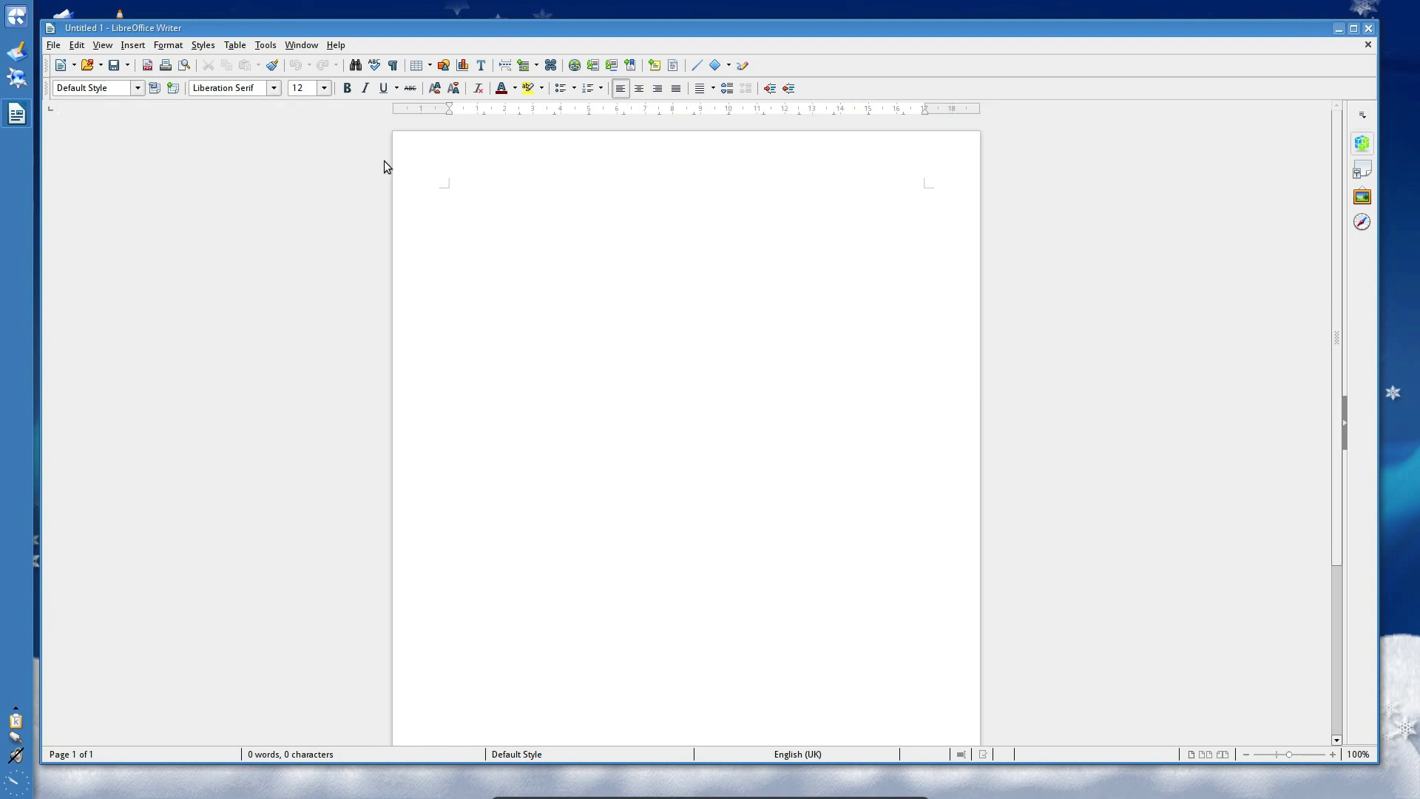
click(301, 45)
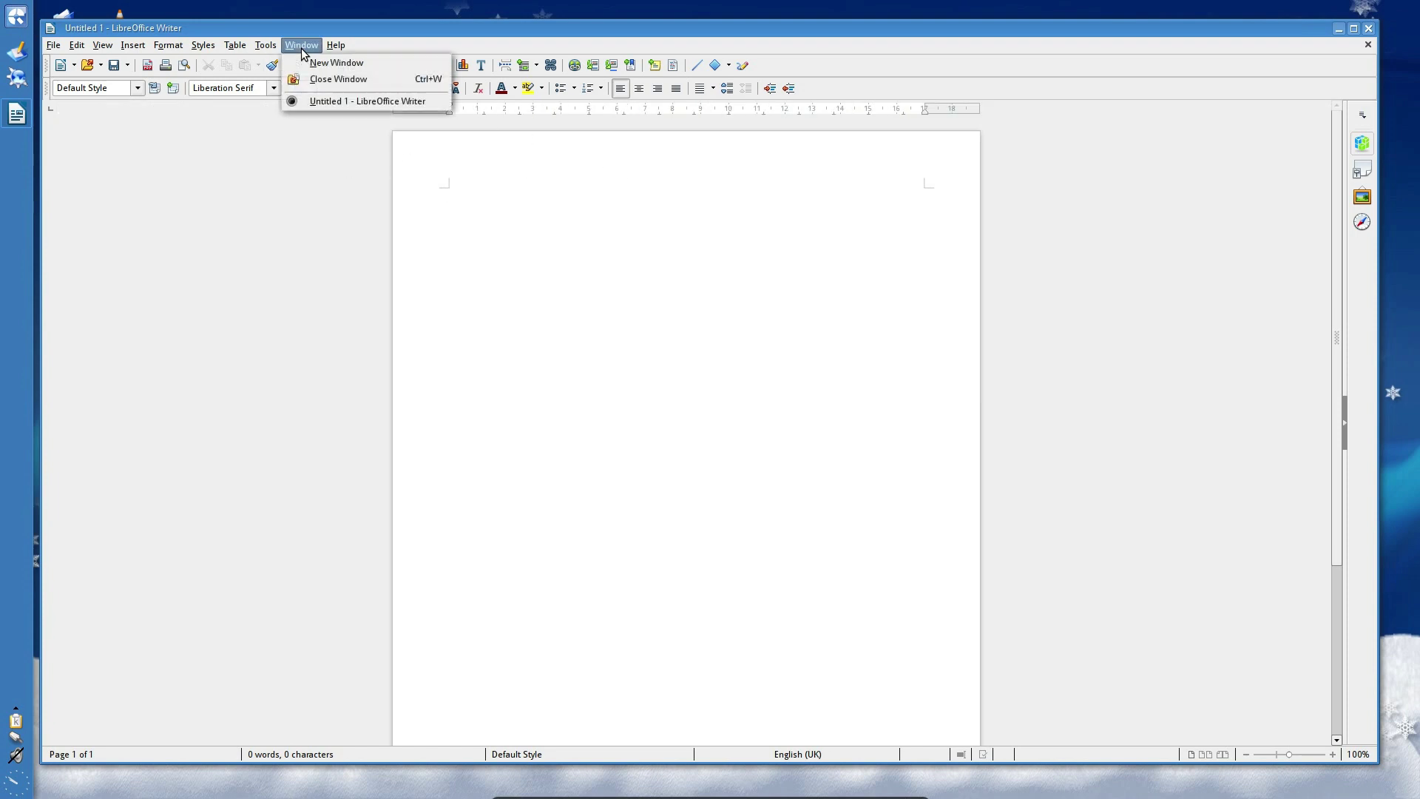
key(Right)
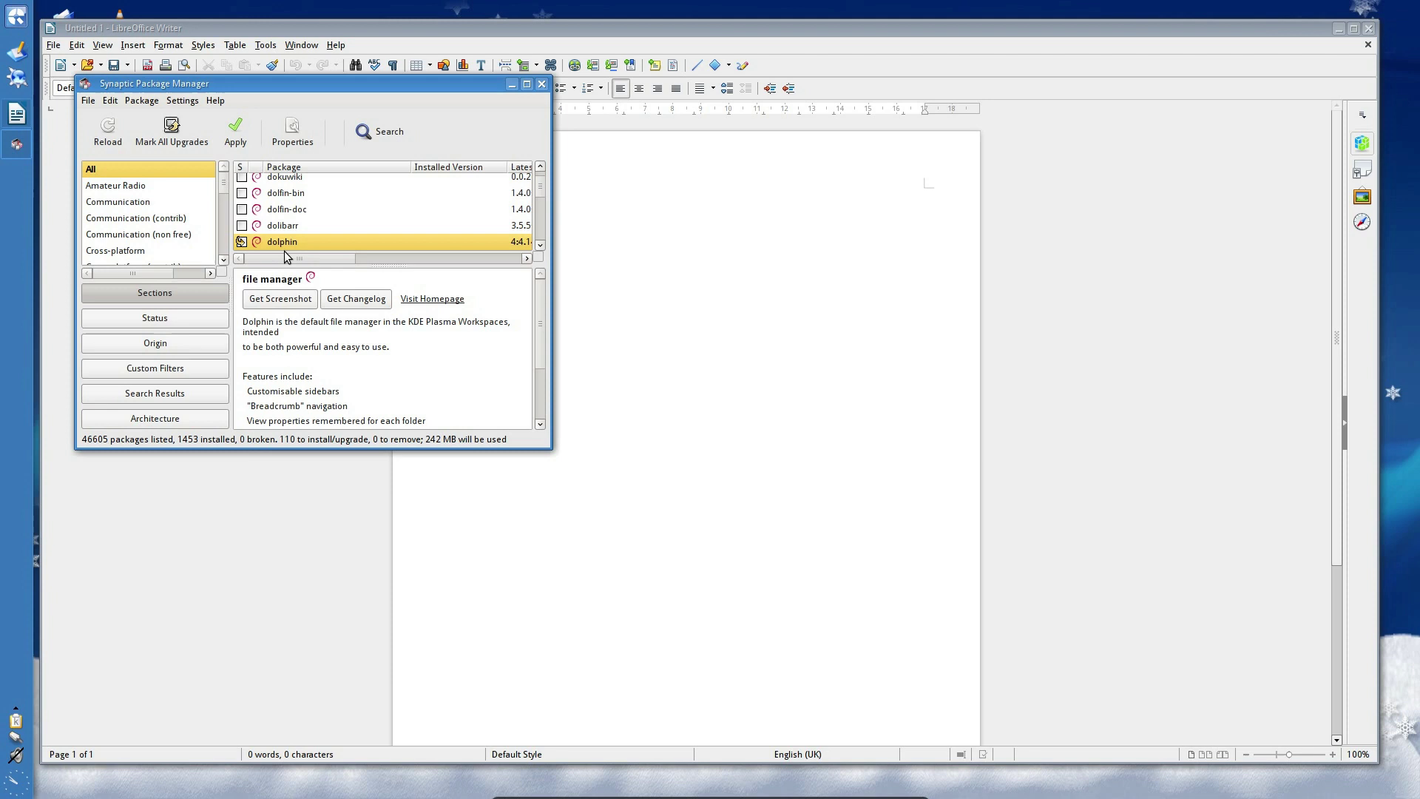
drag(285, 256, 345, 248)
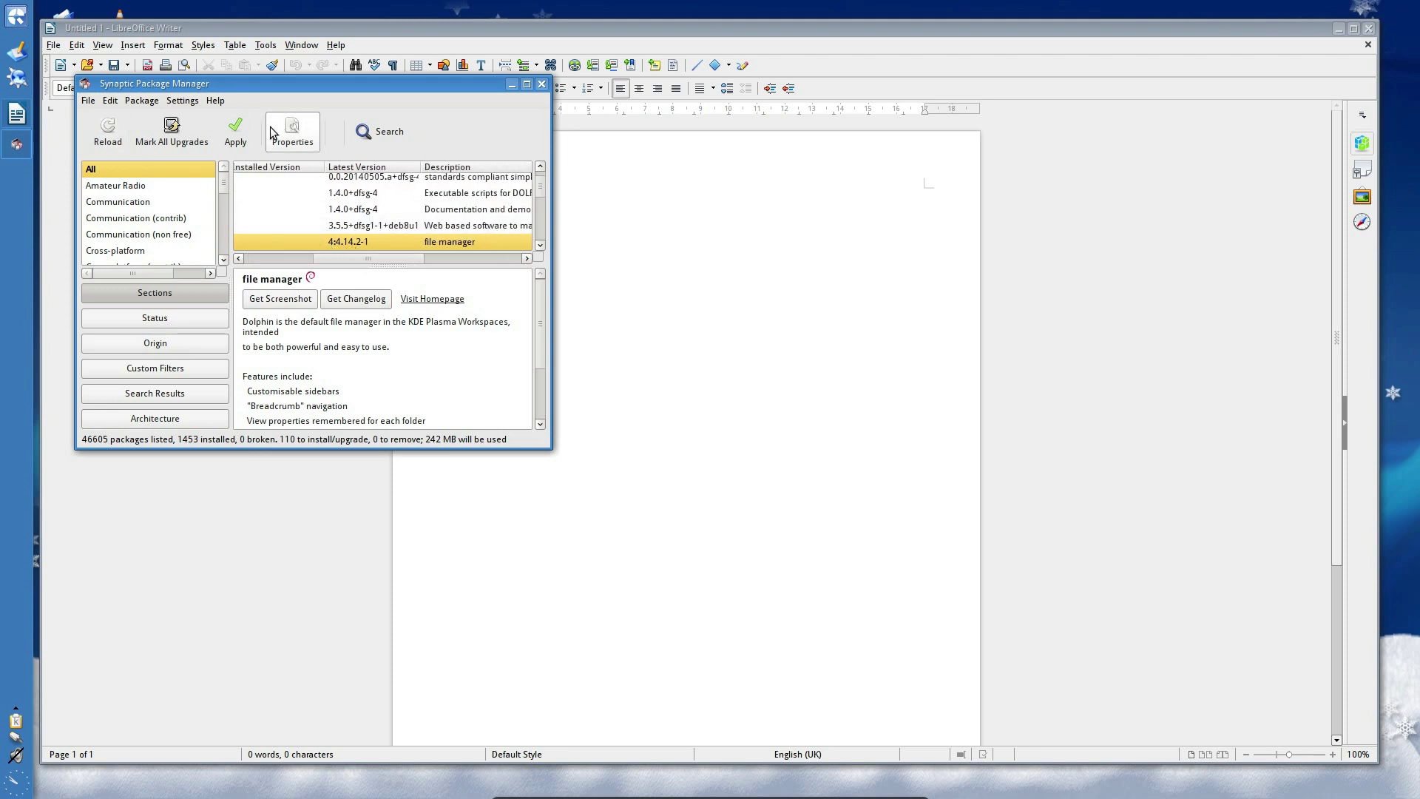
click(244, 134)
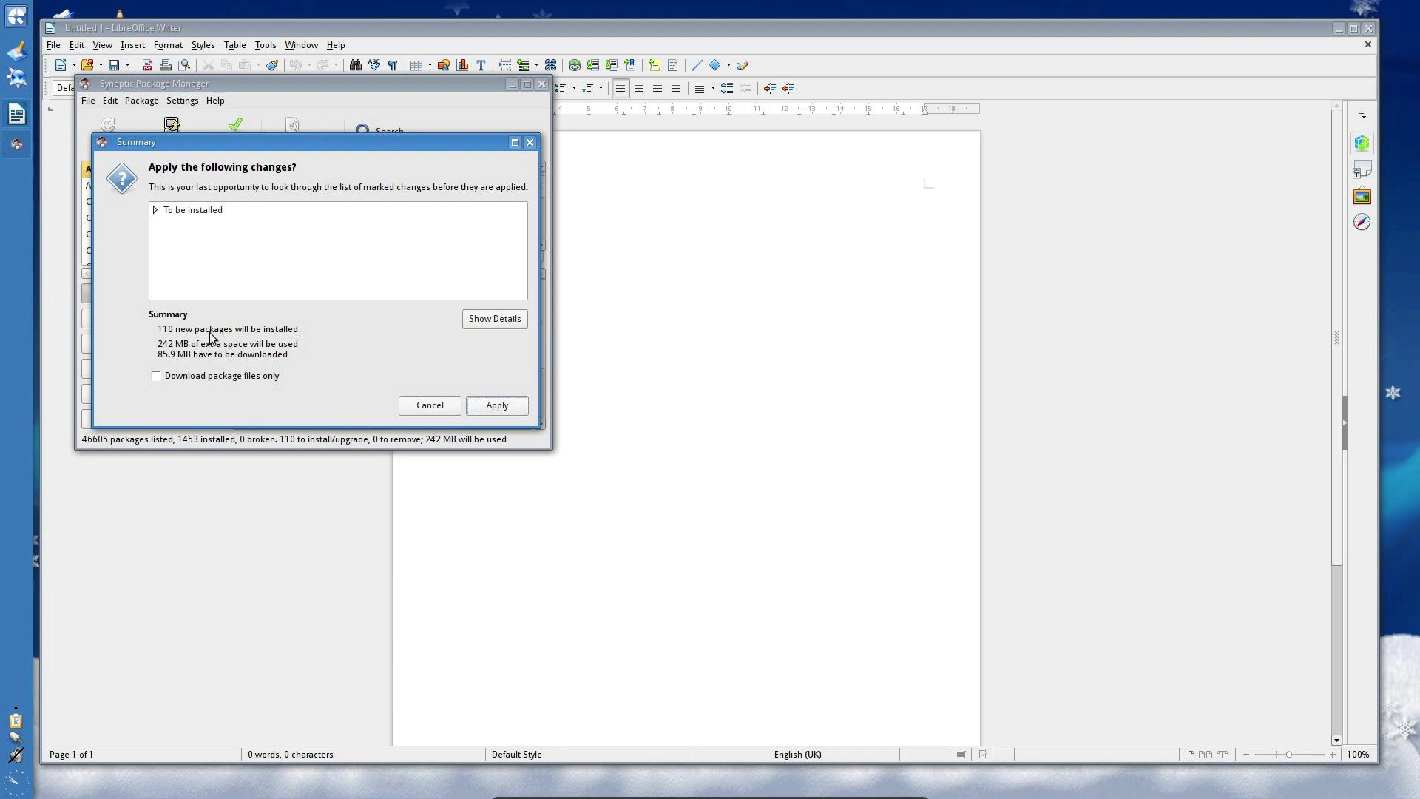
click(489, 327)
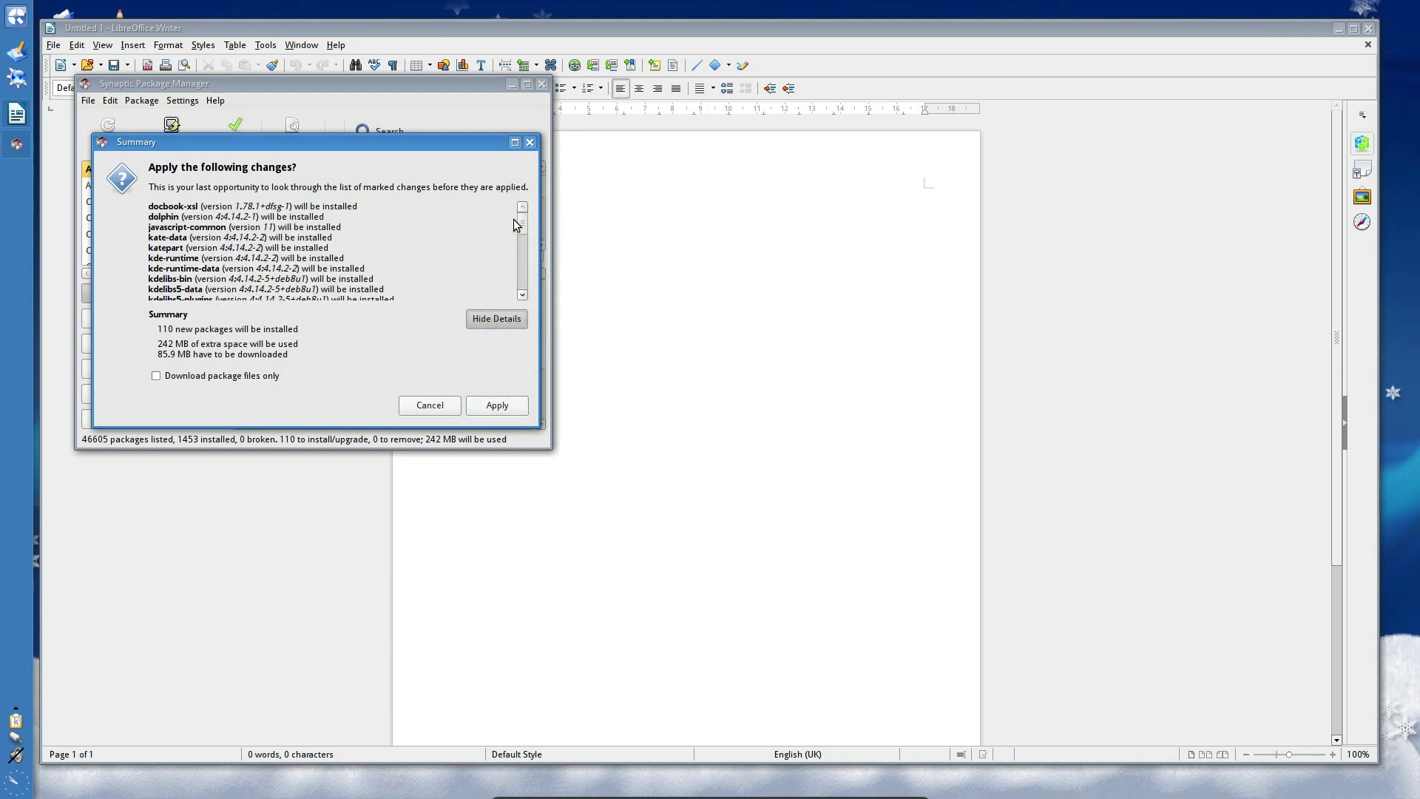
drag(520, 225, 521, 266)
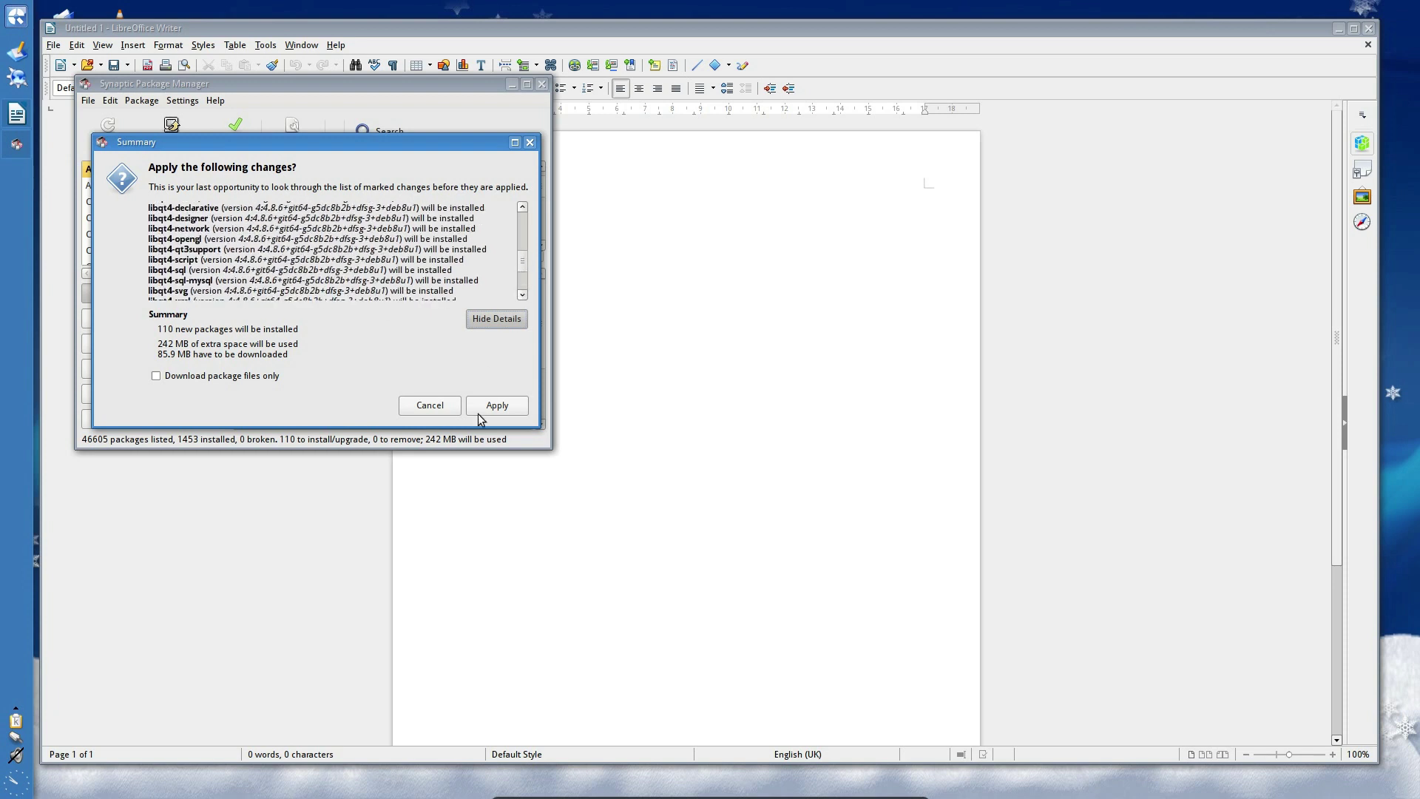
click(497, 409)
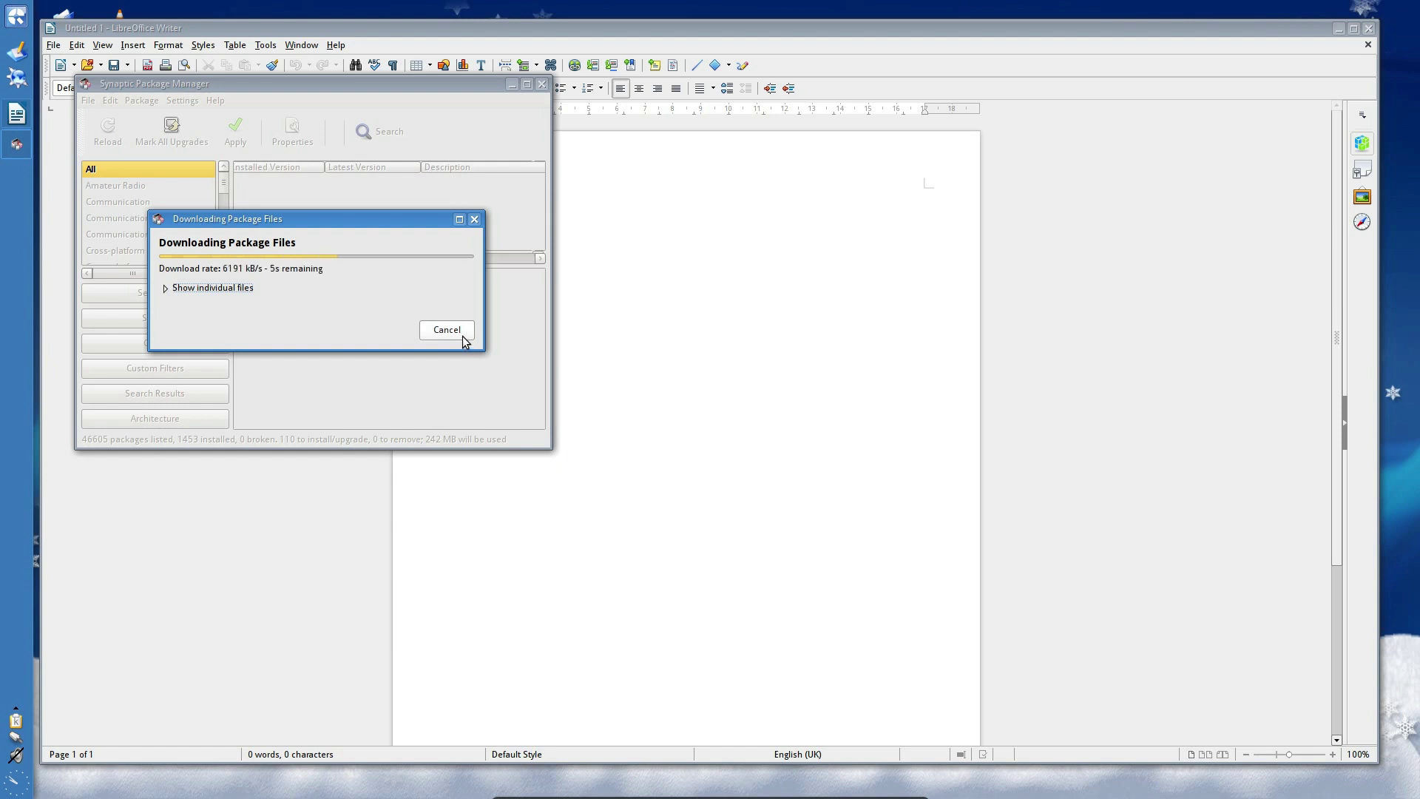
Step: Launch Dolphin by searching 'dolp', maximise it, view the Gala folder in Music, then close it
key(alt+F1)
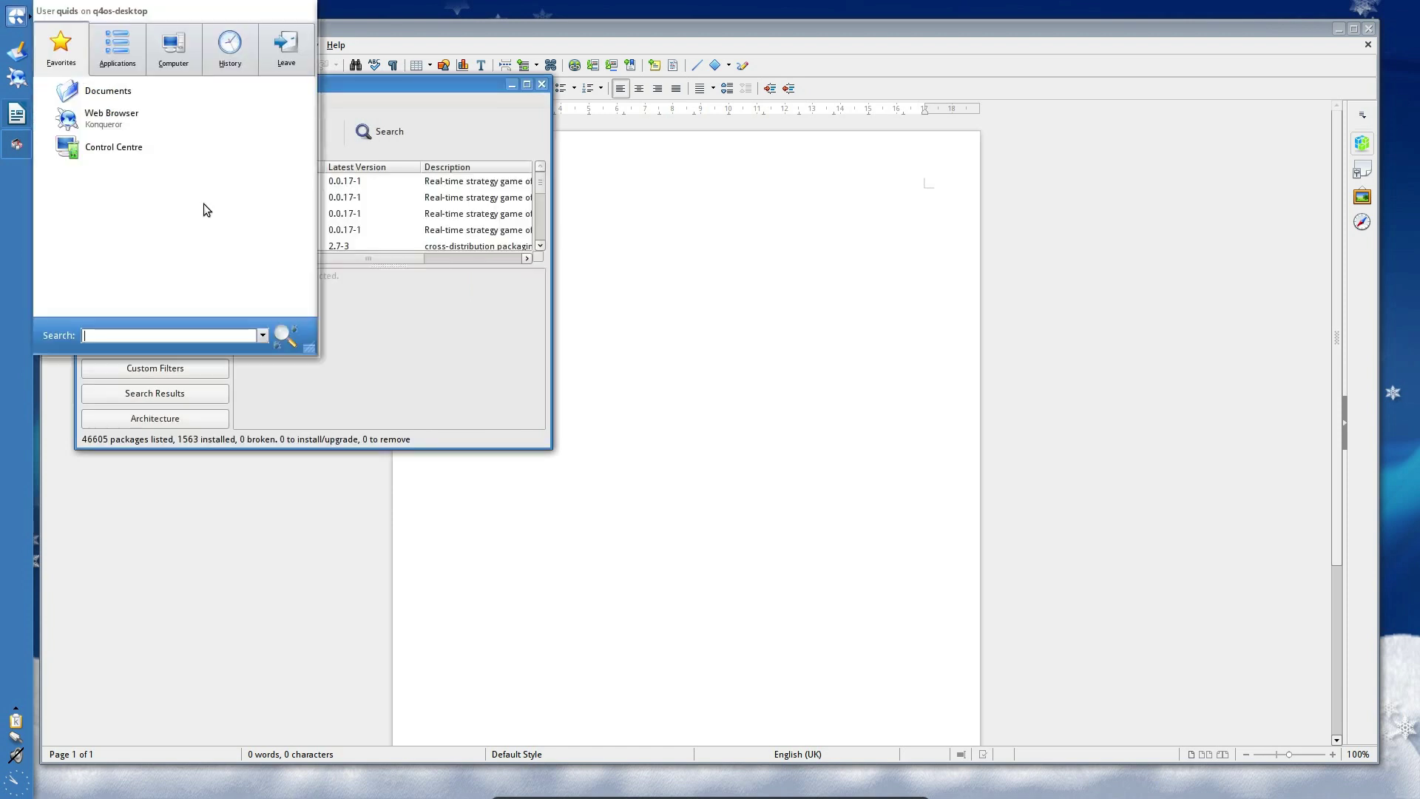
text(dolp)
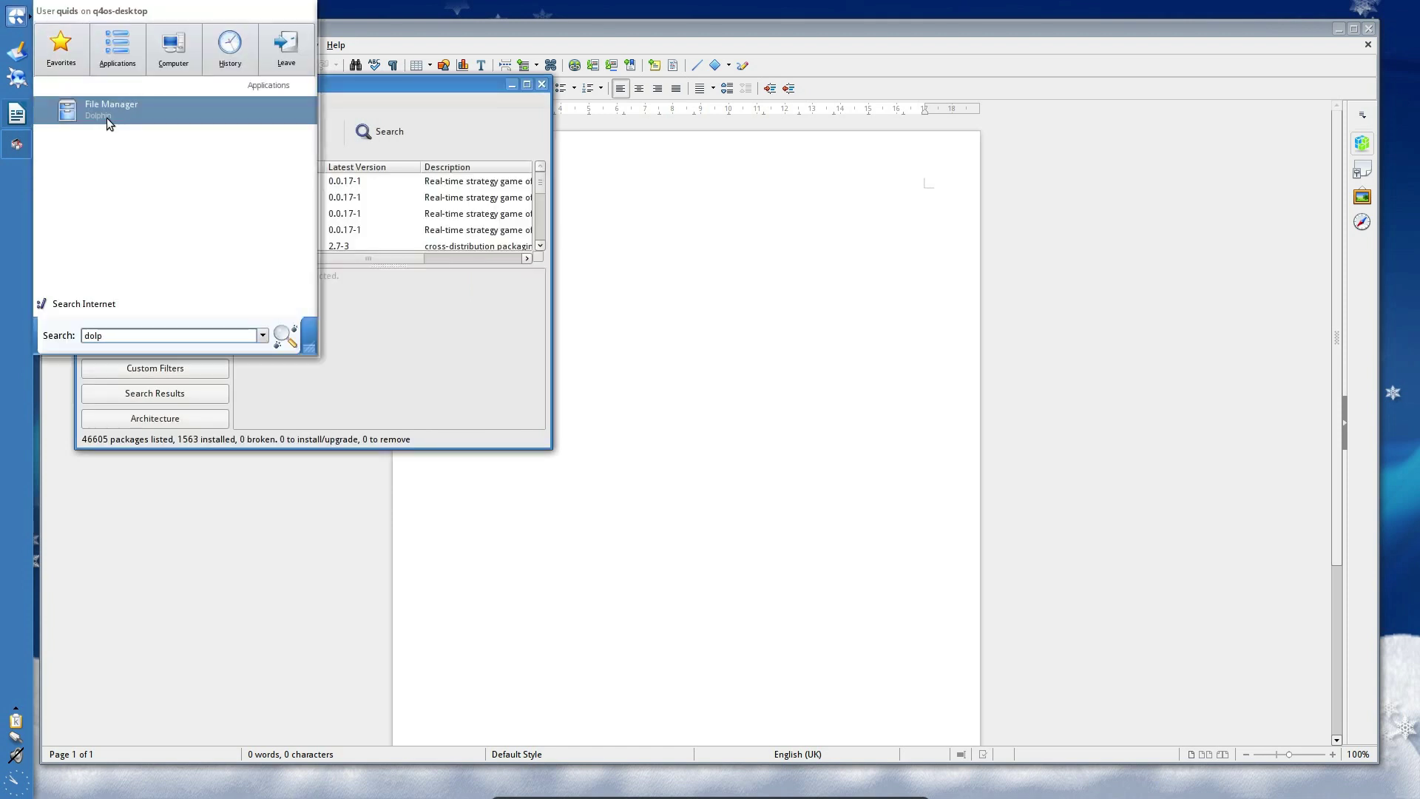
click(108, 115)
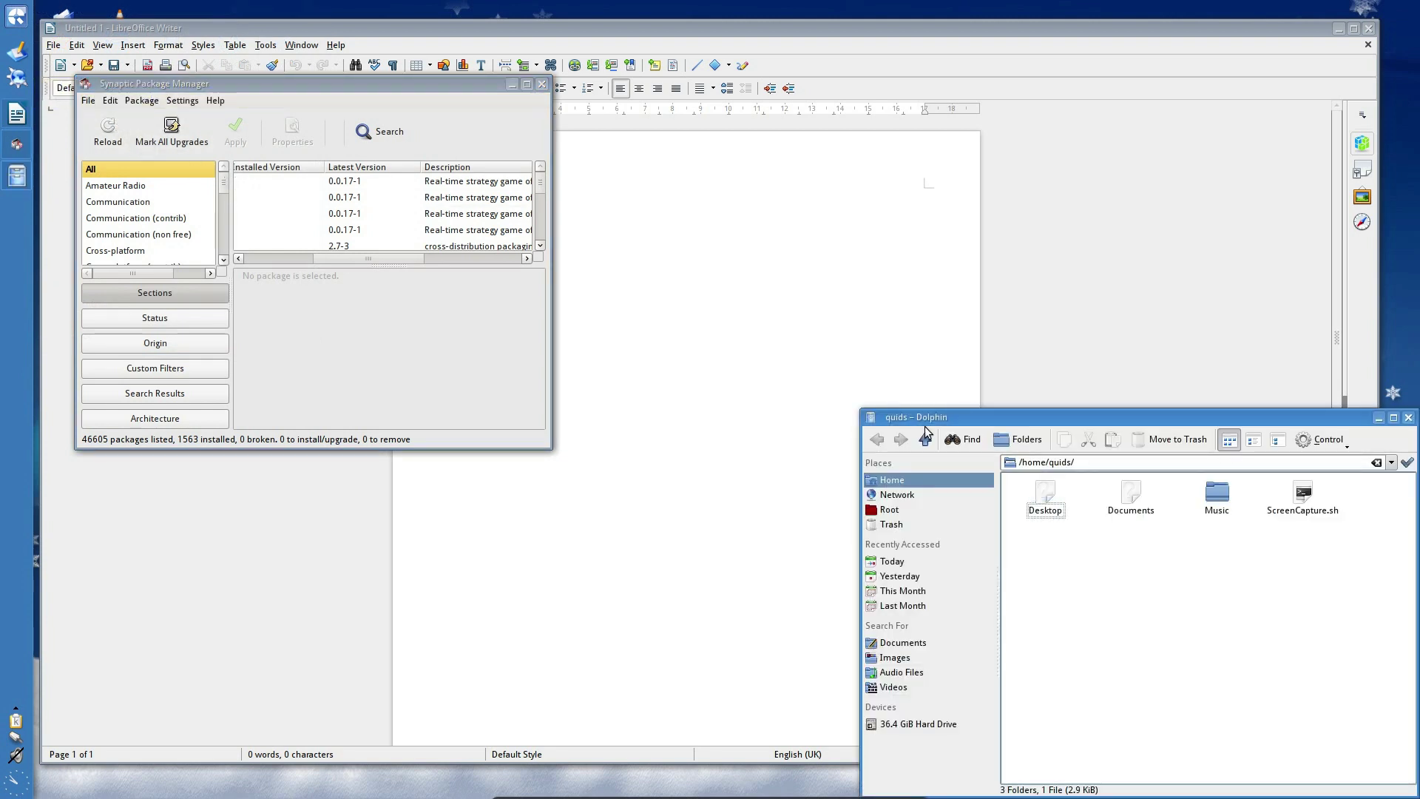
double_click(975, 418)
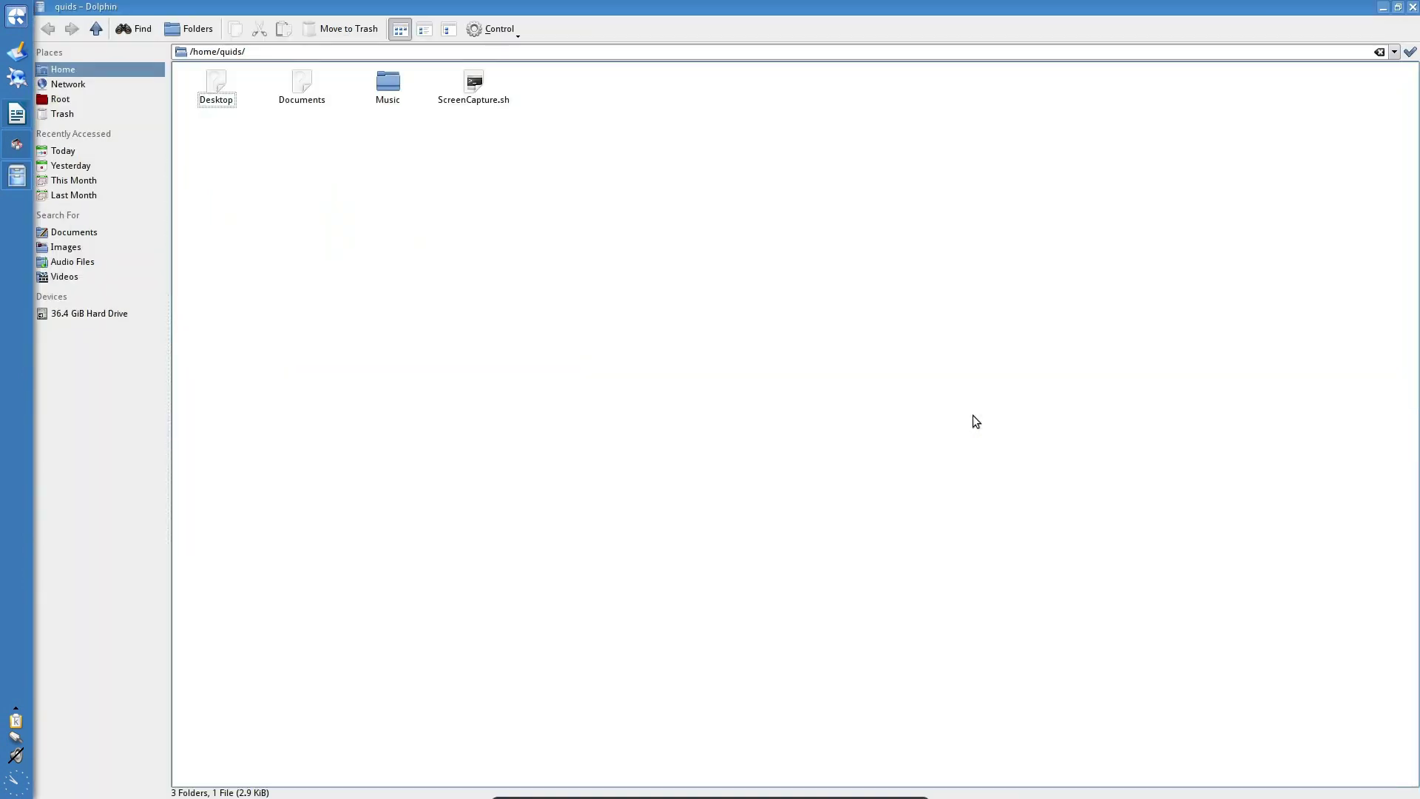
click(386, 84)
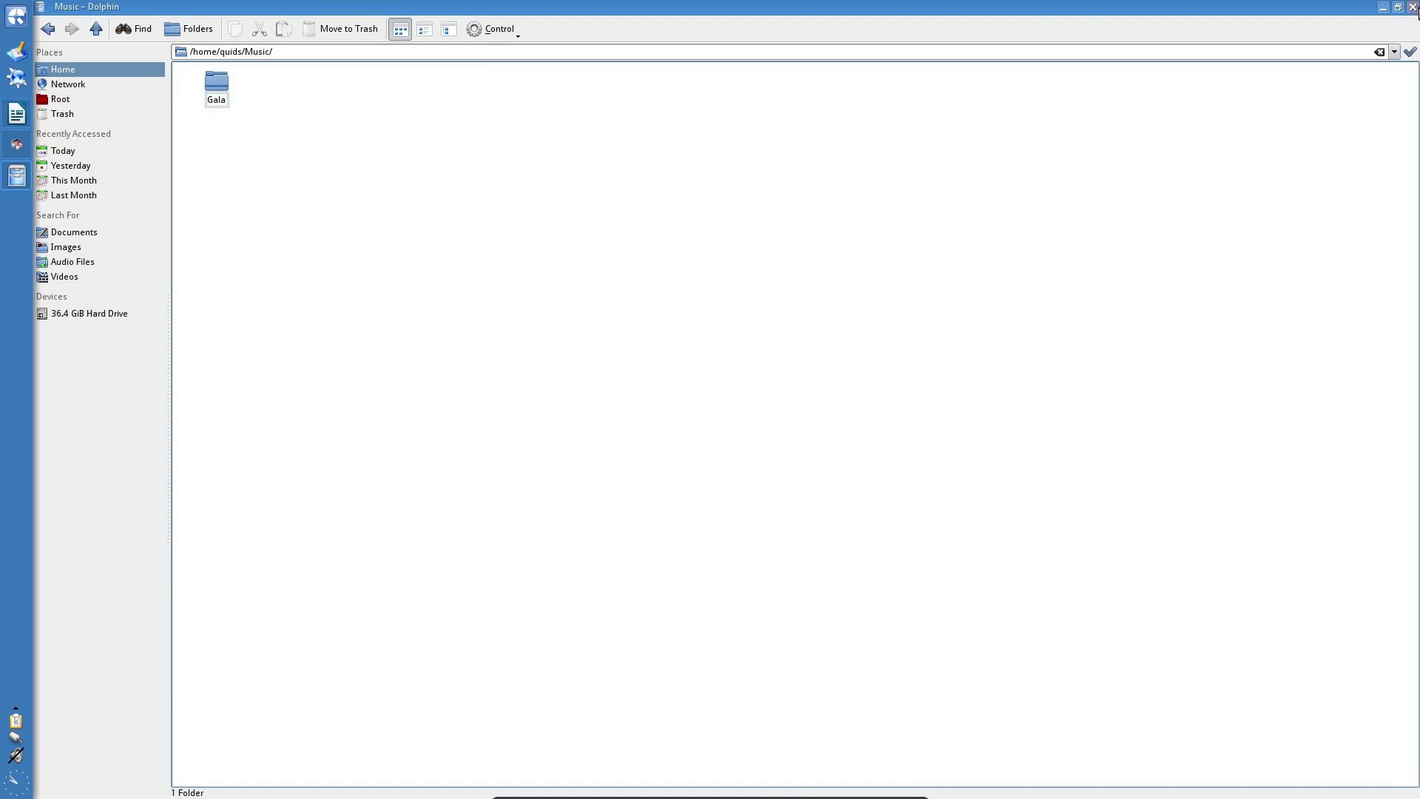
click(1413, 7)
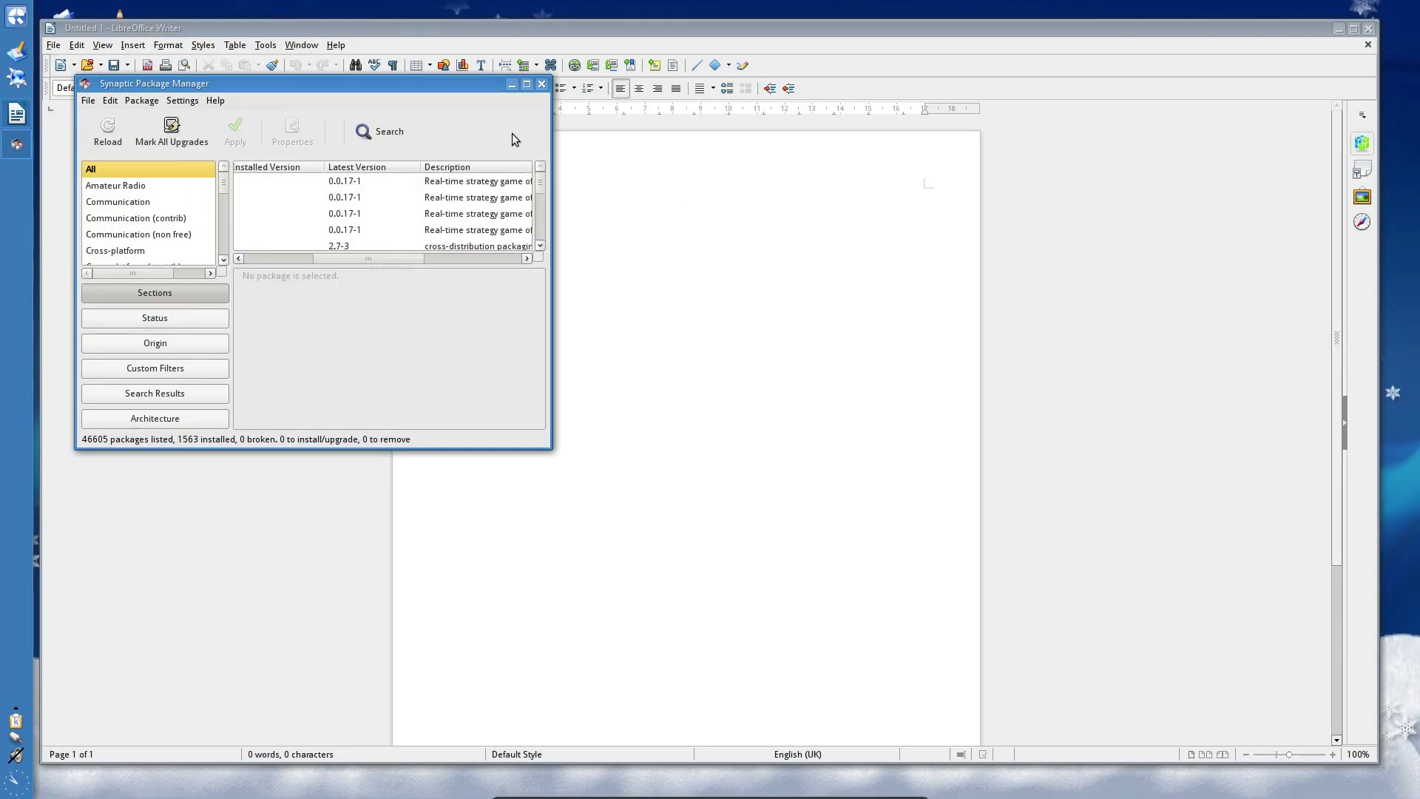